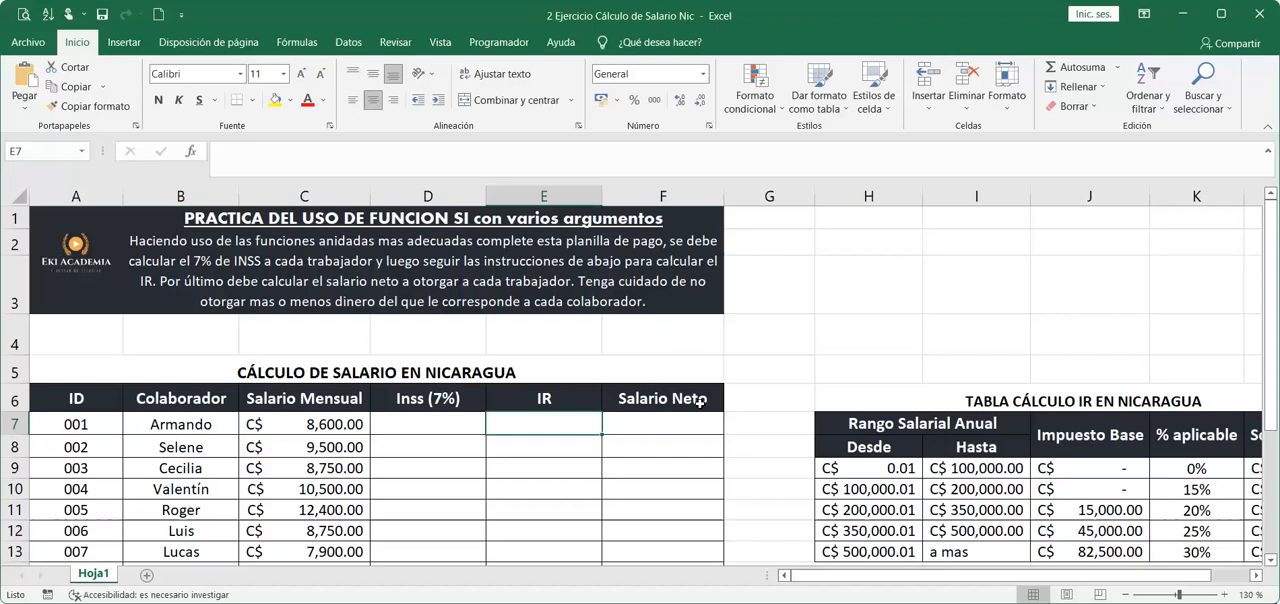
# Examine the IR table's annual salary ranges with their base tax, applicable percentage and excess amounts.
pyautogui.scroll(-1, 700, 400)
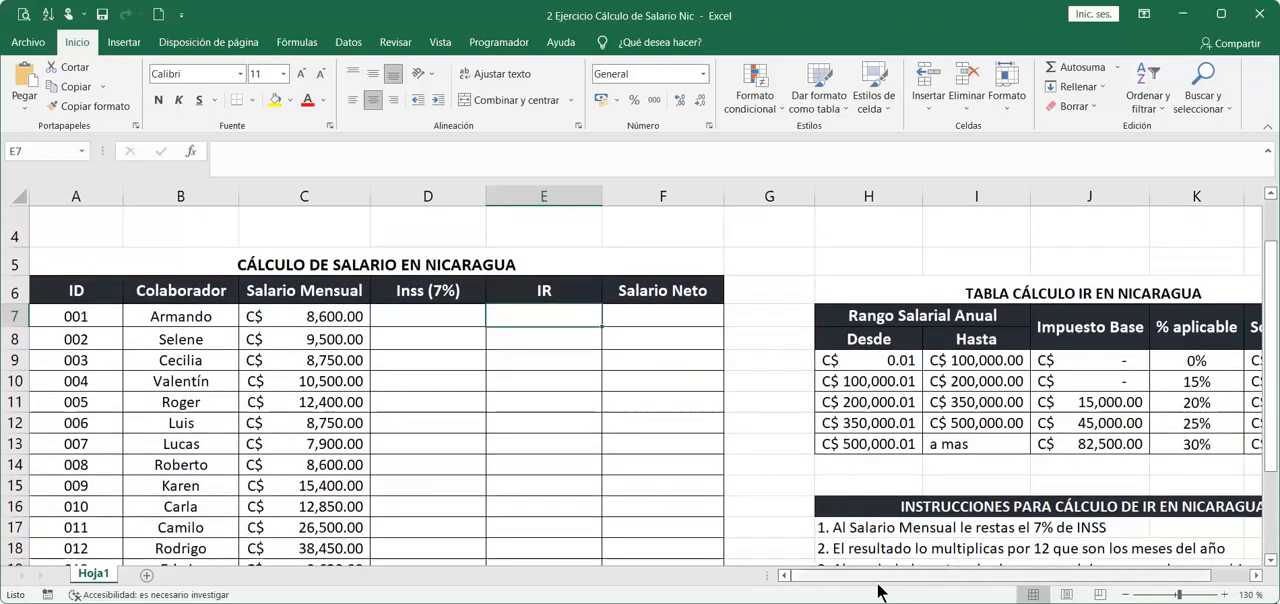
pyautogui.moveTo(904, 577); pyautogui.dragTo(1180, 575)
pyautogui.scroll(-1, 438, 276)
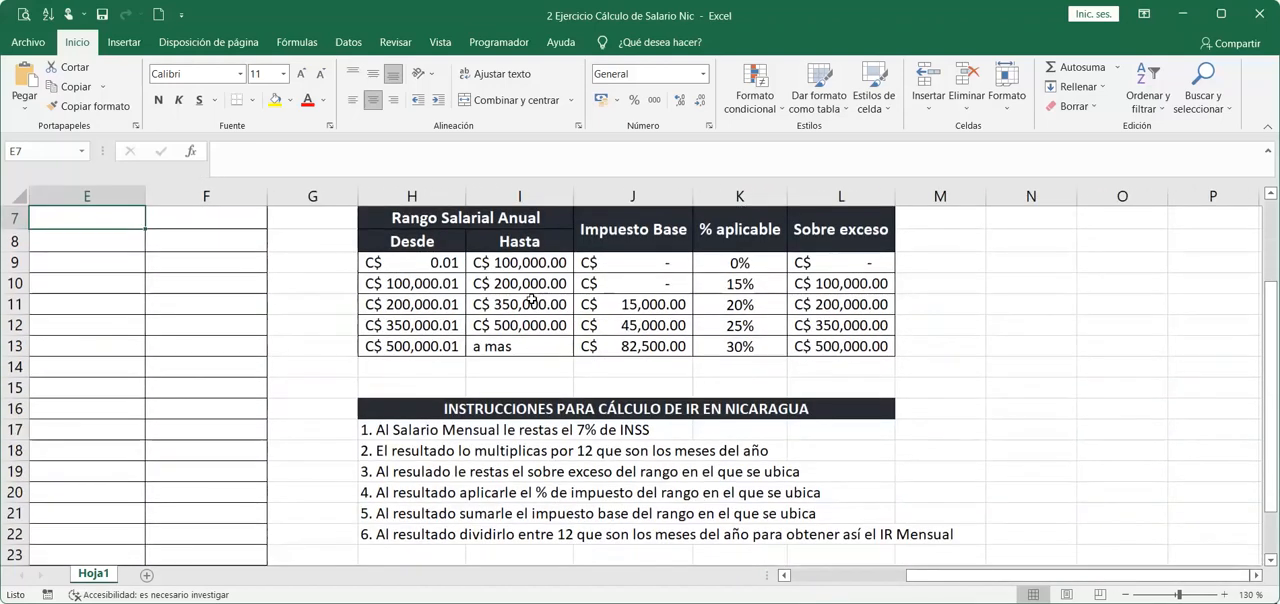
pyautogui.moveTo(430, 258); pyautogui.dragTo(548, 260)
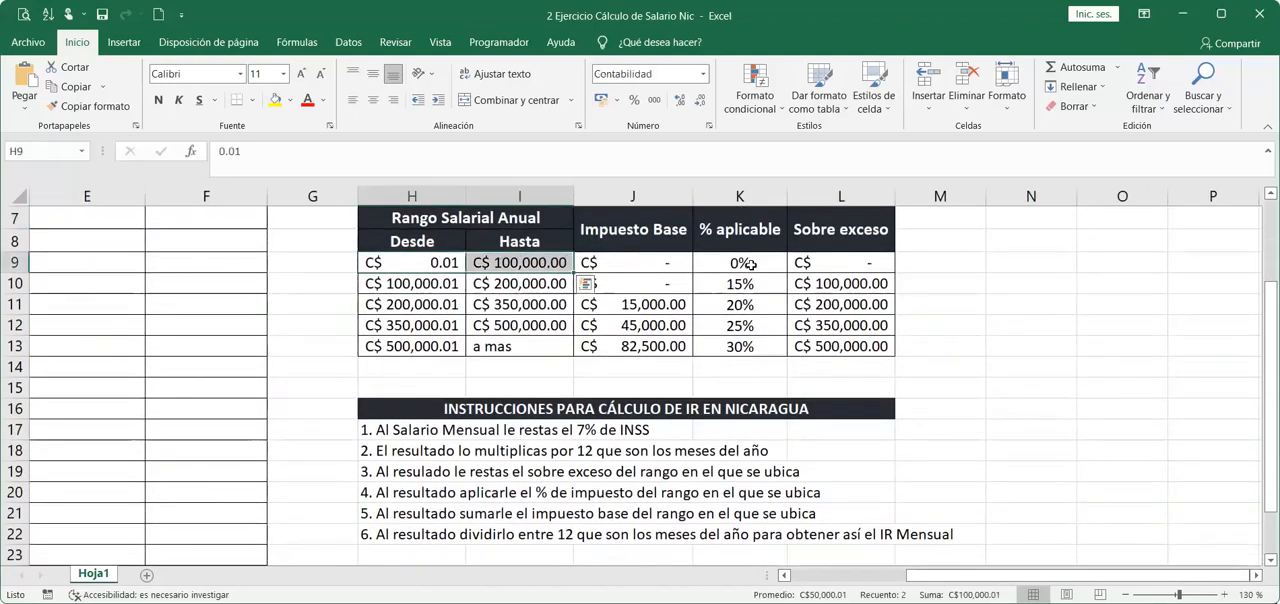
pyautogui.moveTo(845, 270); pyautogui.dragTo(643, 264)
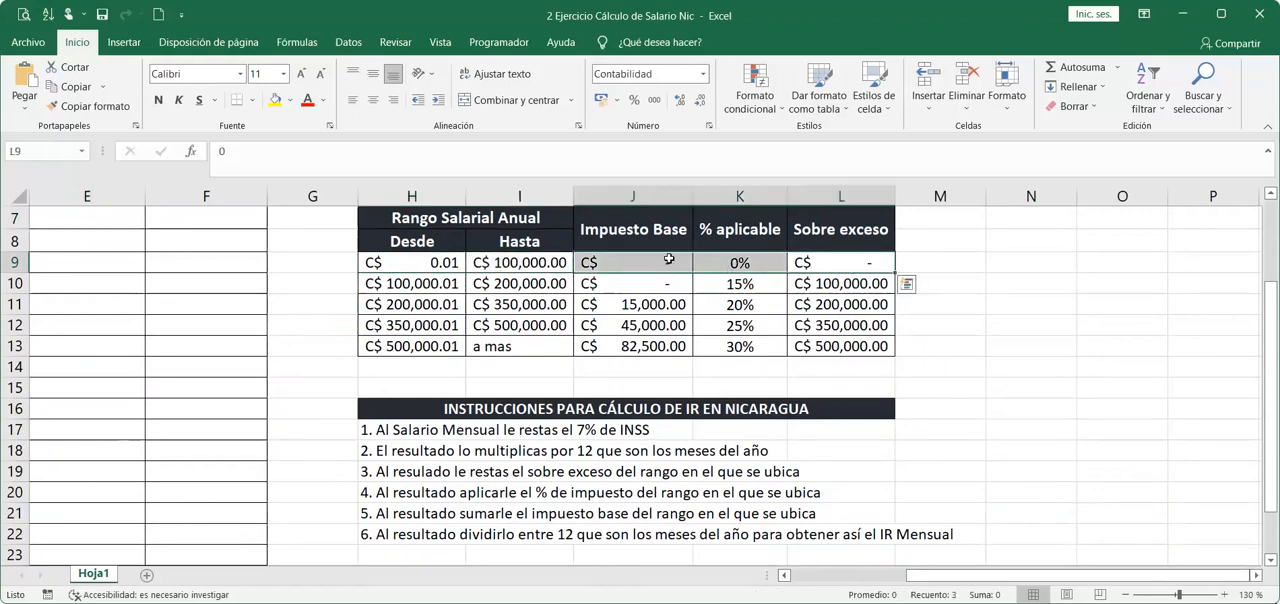
pyautogui.moveTo(424, 303); pyautogui.dragTo(509, 302)
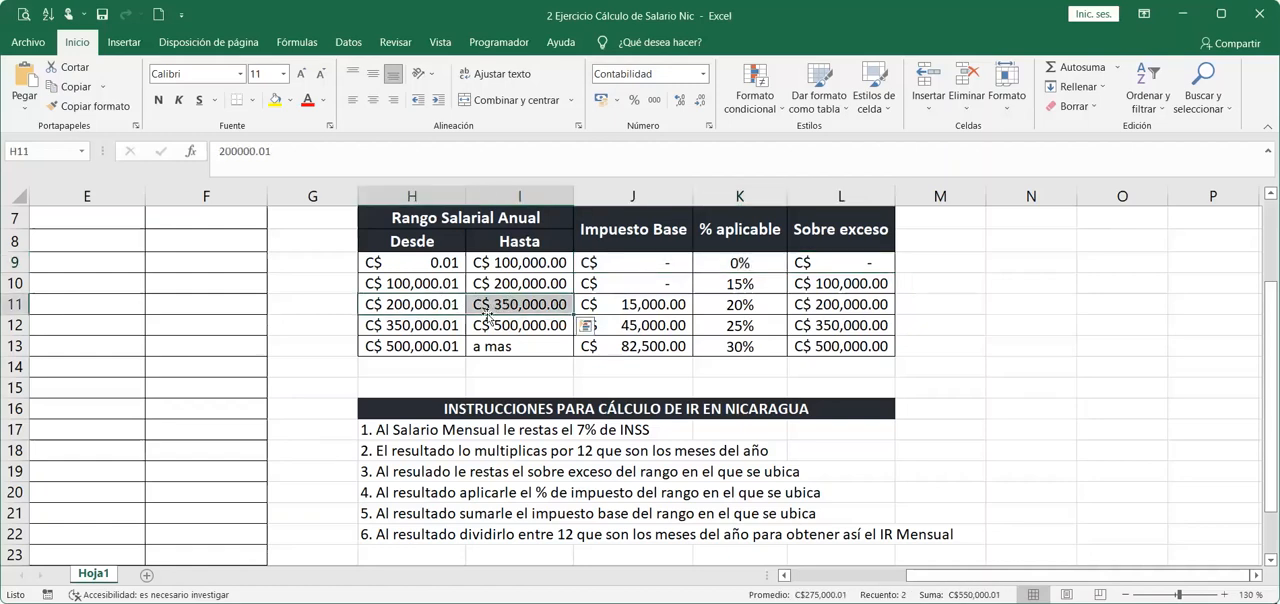
pyautogui.click(808, 304)
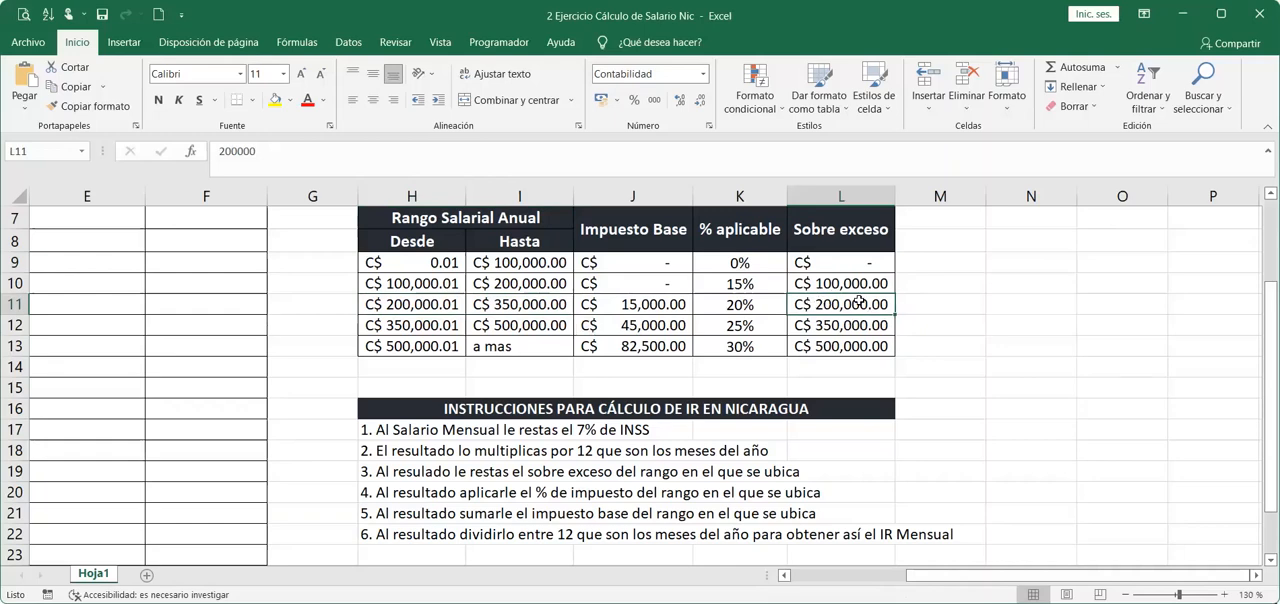
pyautogui.click(749, 306)
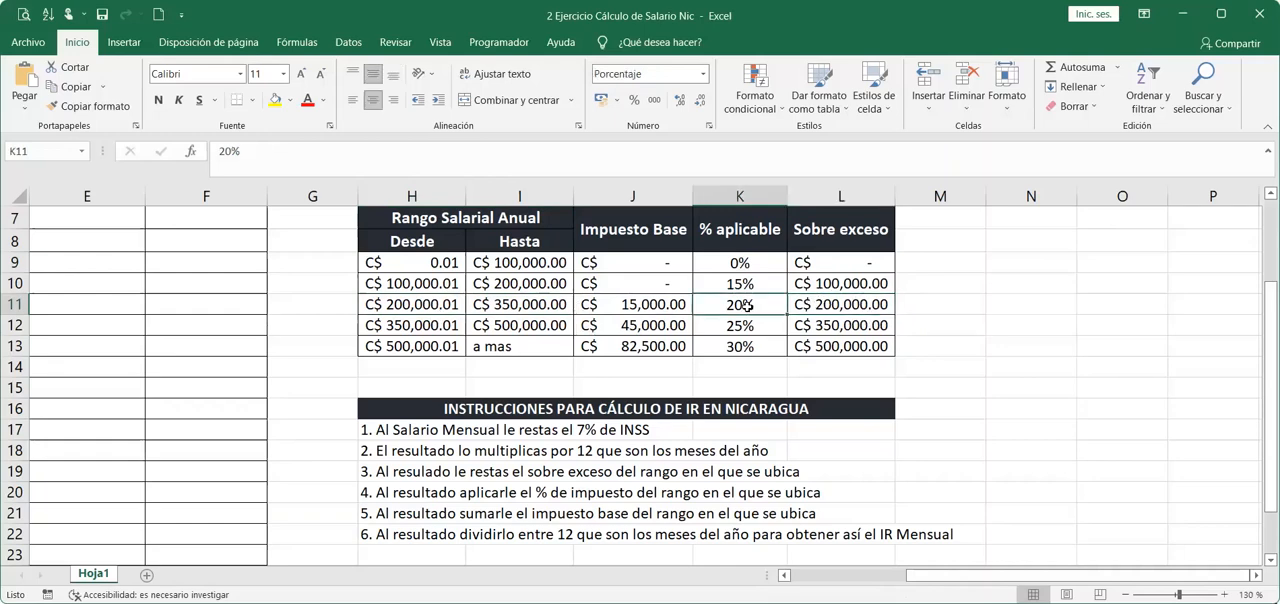
pyautogui.click(678, 300)
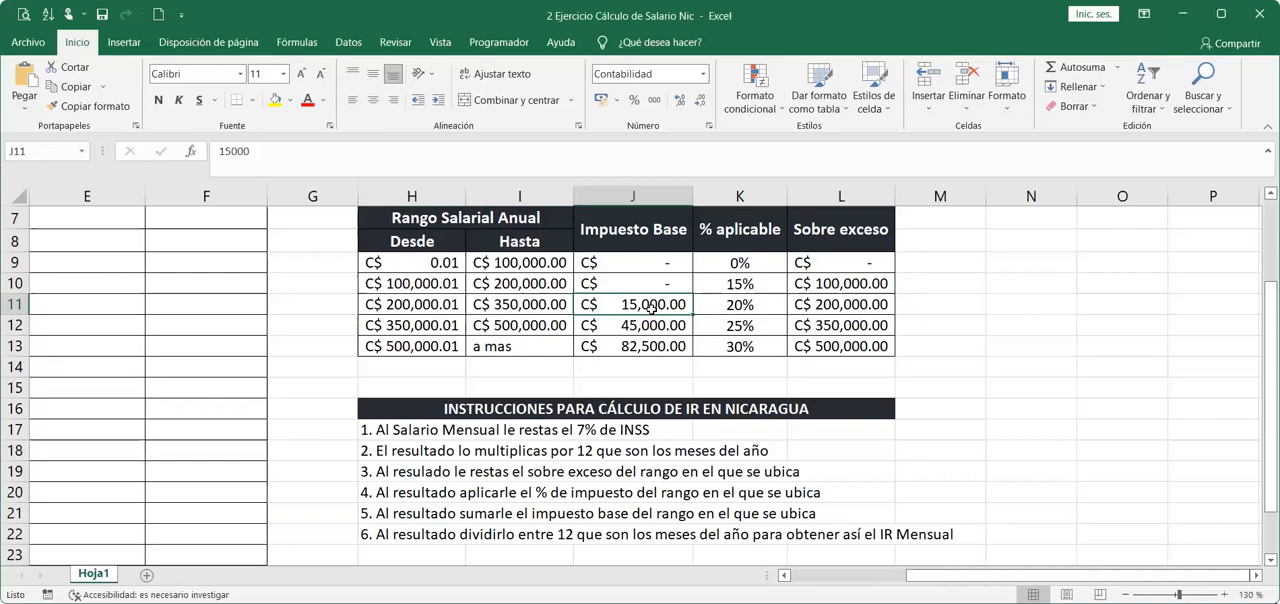
# Read the six IR calculation instructions and relate them to the table's excess, percentage and base tax columns.
pyautogui.moveTo(383, 430); pyautogui.dragTo(383, 534)
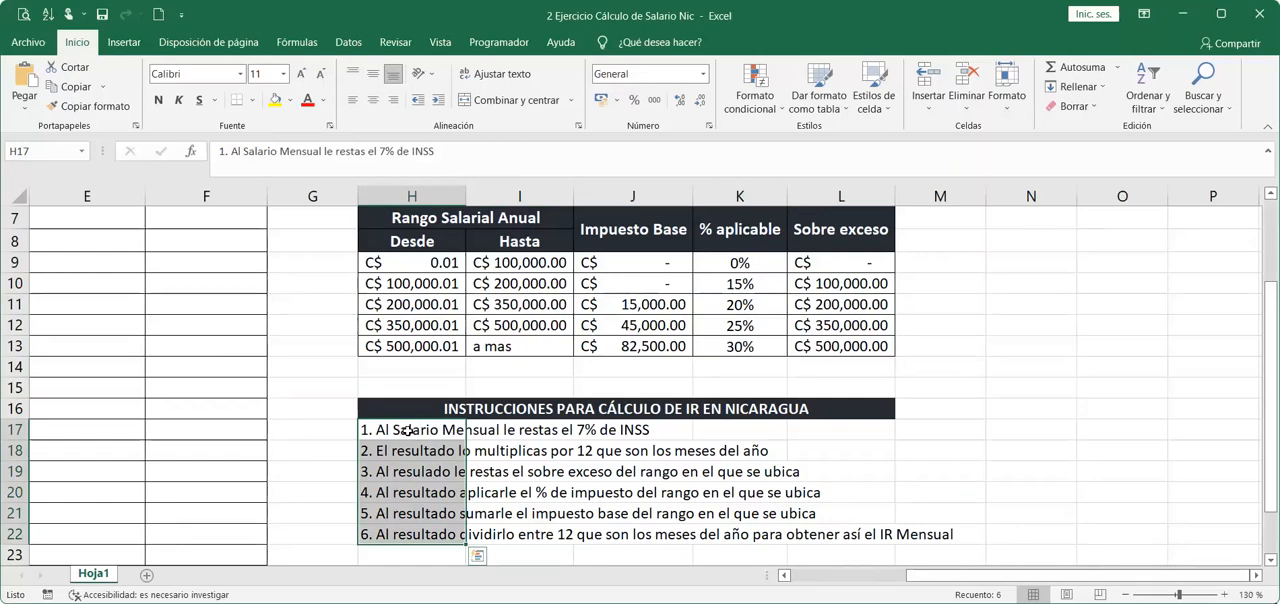
pyautogui.click(564, 429)
pyautogui.scroll(-1, 650, 428)
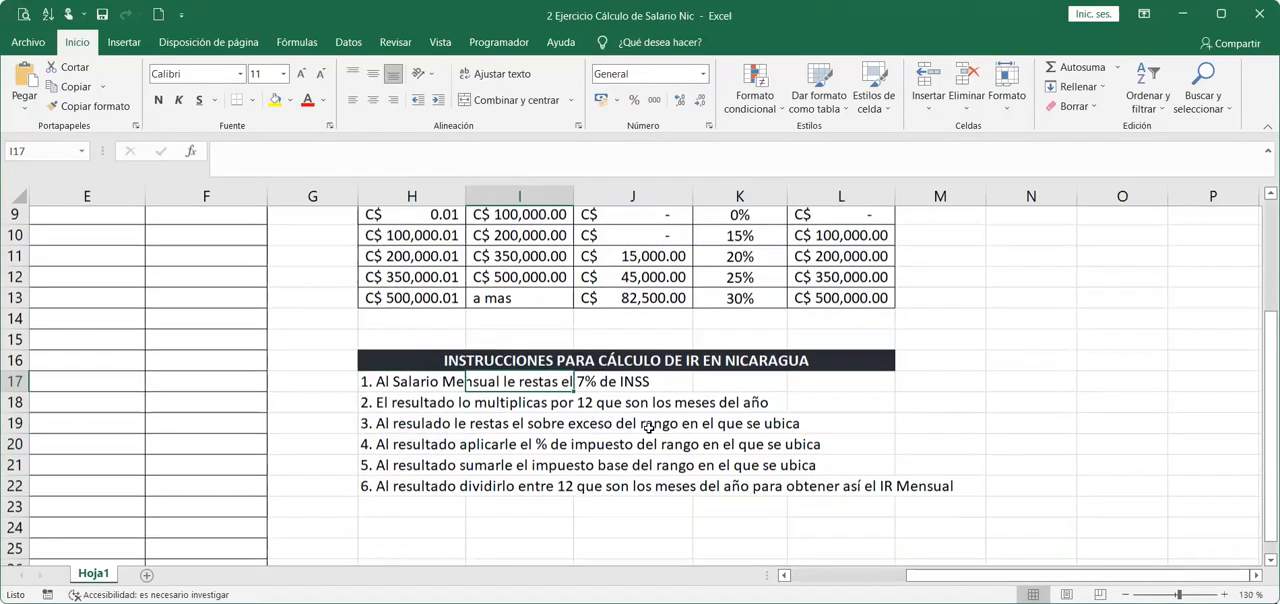
pyautogui.scroll(-1, 649, 428)
pyautogui.click(396, 386)
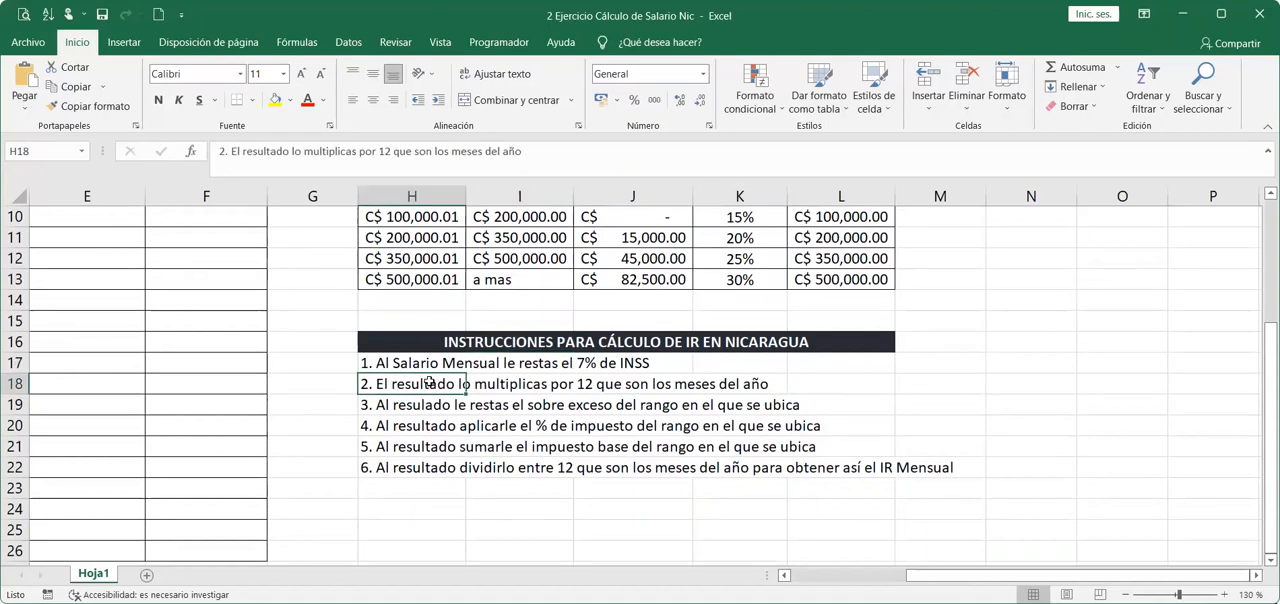
pyautogui.click(589, 384)
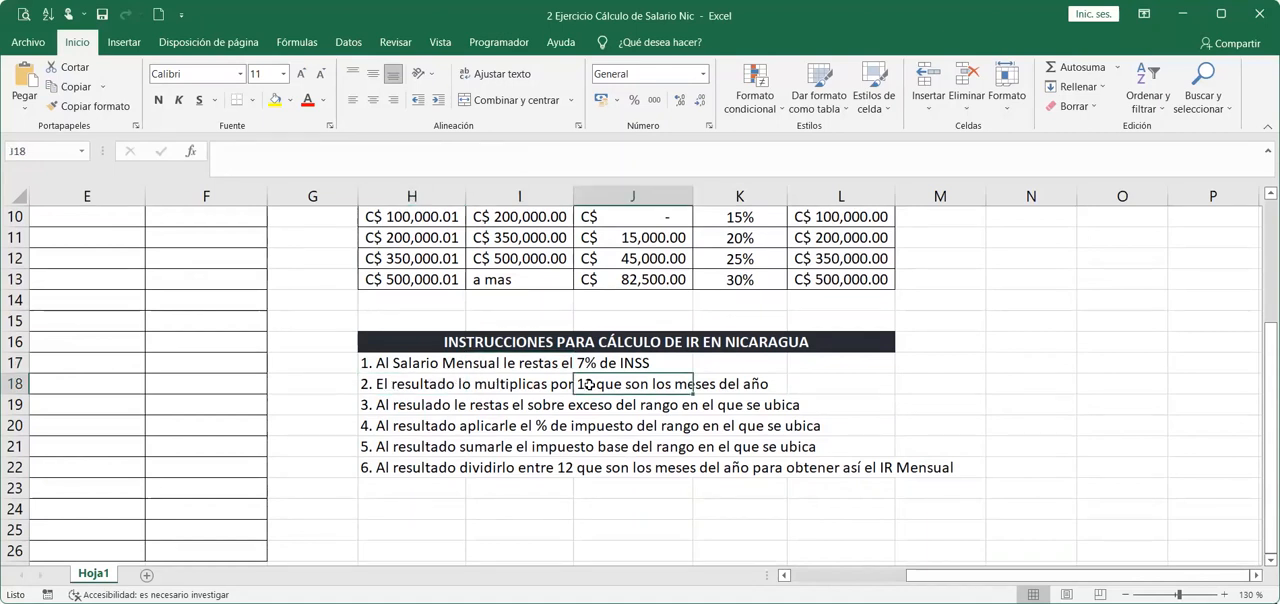
pyautogui.click(416, 410)
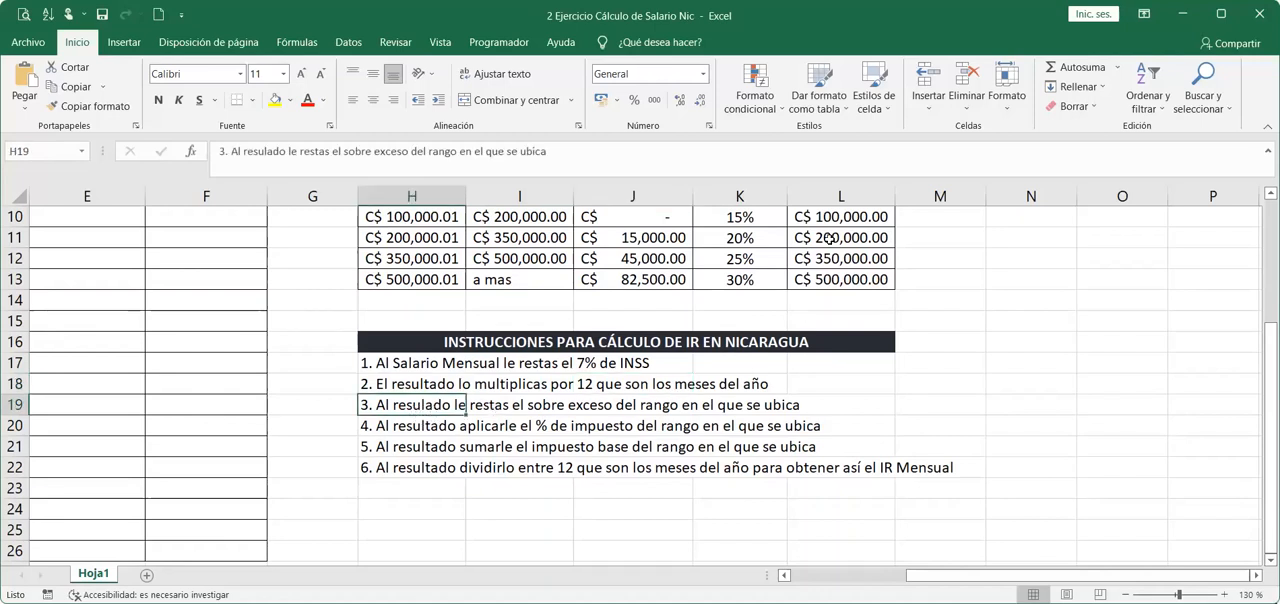
pyautogui.moveTo(834, 224); pyautogui.dragTo(836, 280)
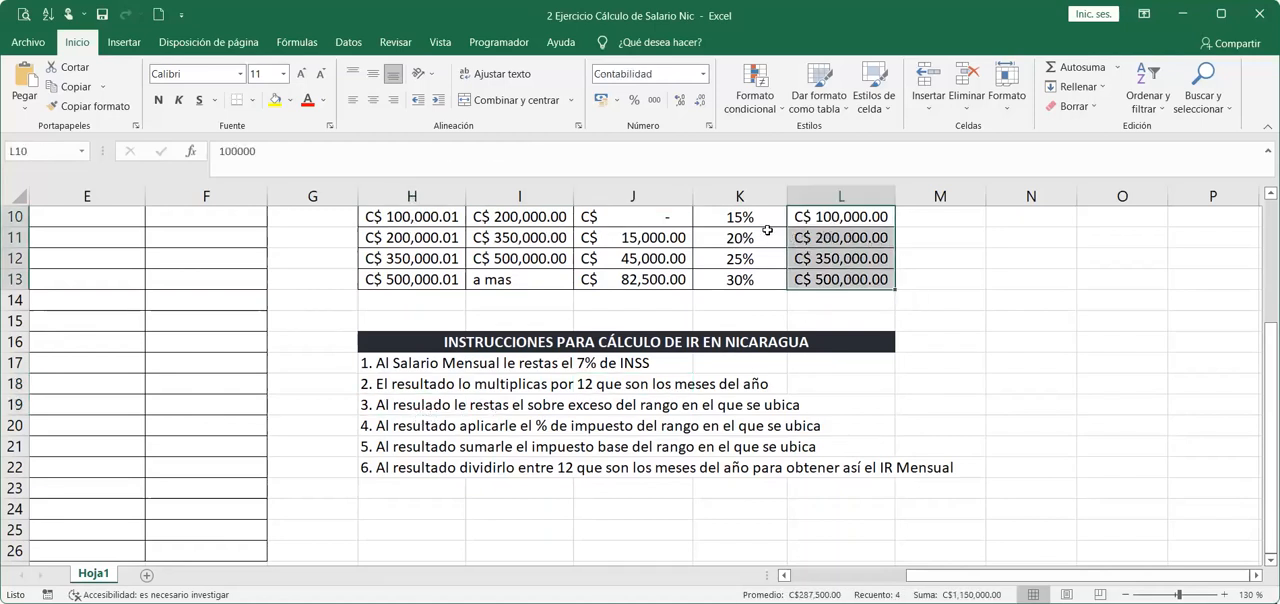
pyautogui.click(399, 429)
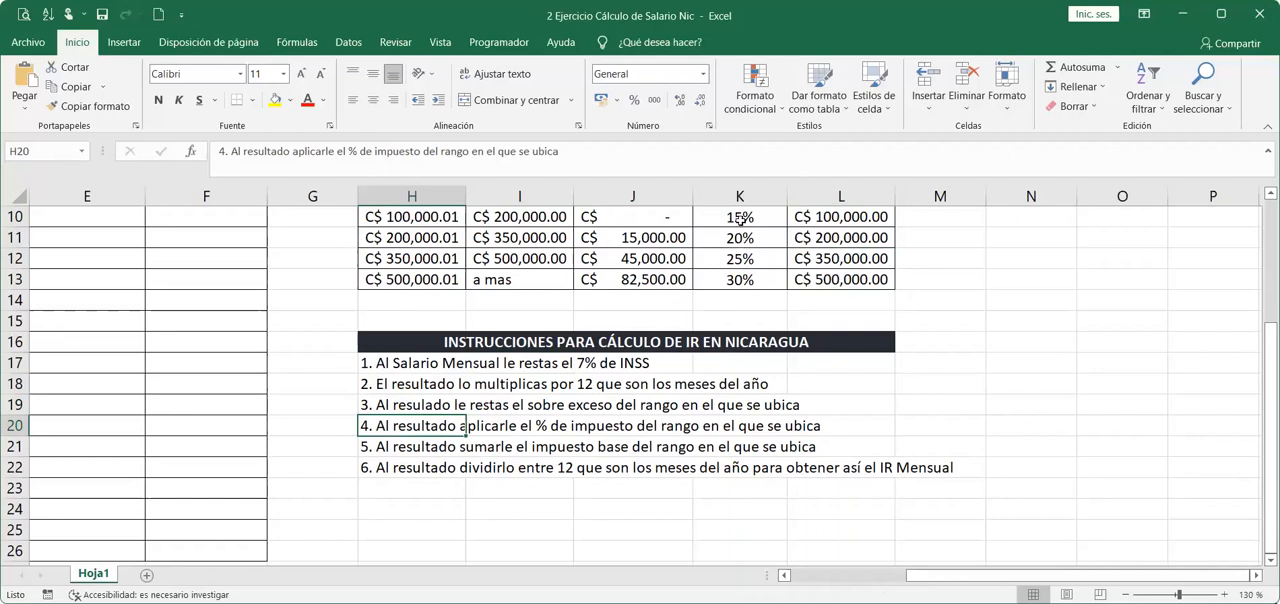
pyautogui.moveTo(740, 220); pyautogui.dragTo(737, 282)
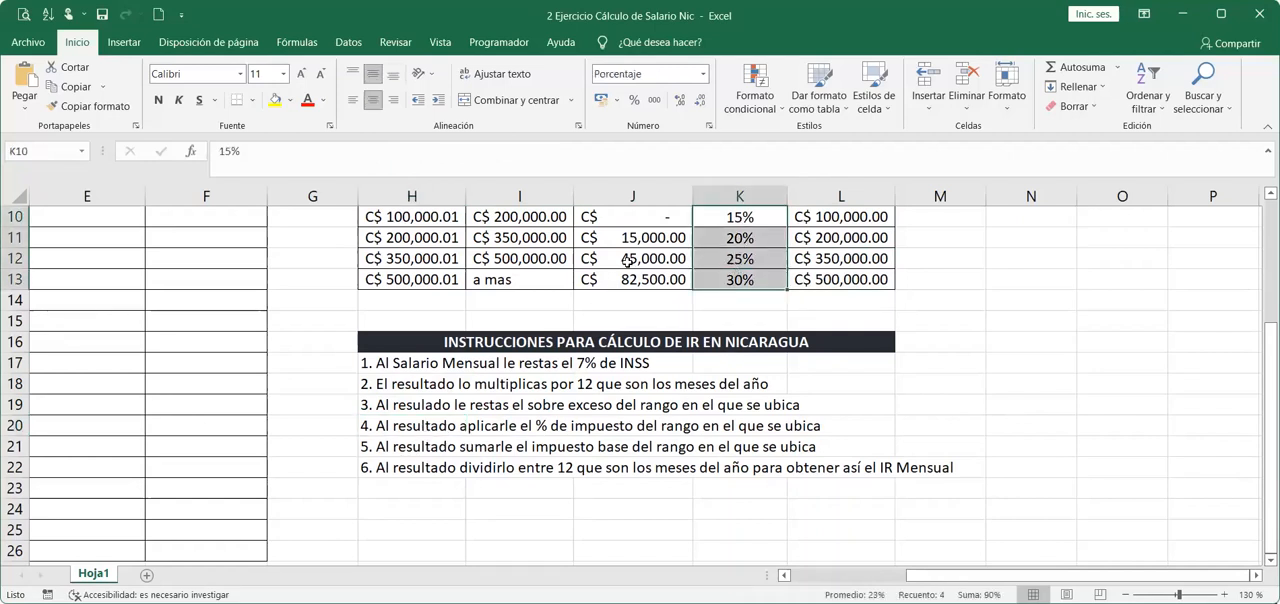
pyautogui.moveTo(648, 232); pyautogui.dragTo(650, 276)
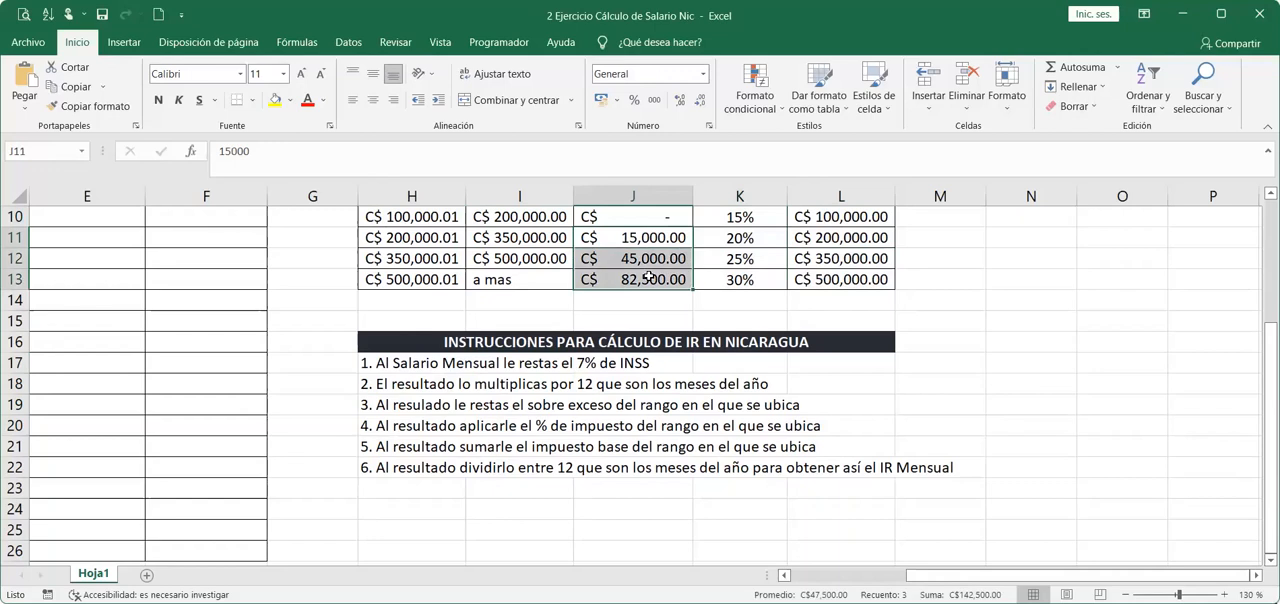
pyautogui.click(408, 468)
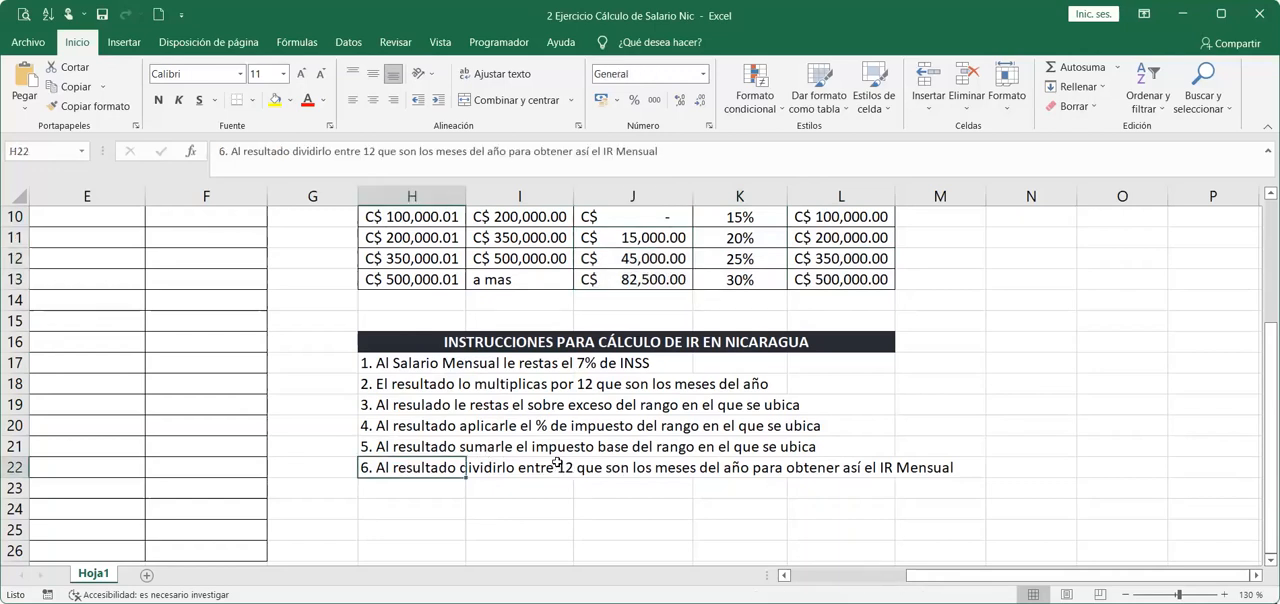
pyautogui.click(993, 472)
pyautogui.click(914, 508)
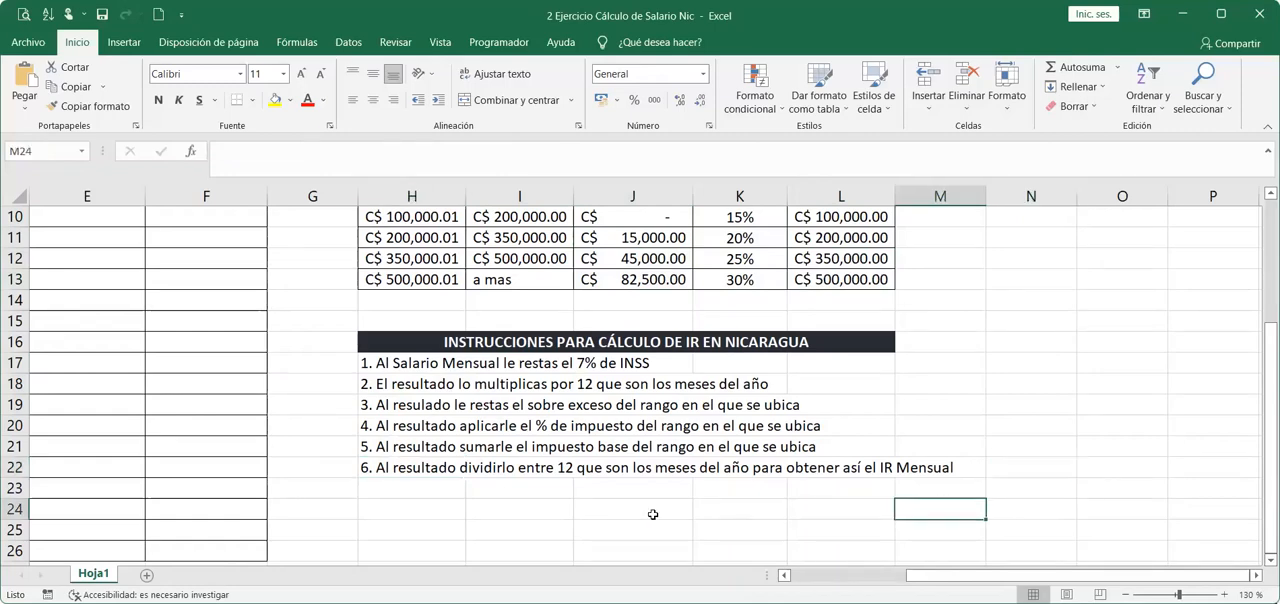
# Calculate the first employee's INSS in D7 with the formula =C7*7%.
pyautogui.click(783, 575)
pyautogui.click(783, 575)
pyautogui.scroll(2, 612, 424)
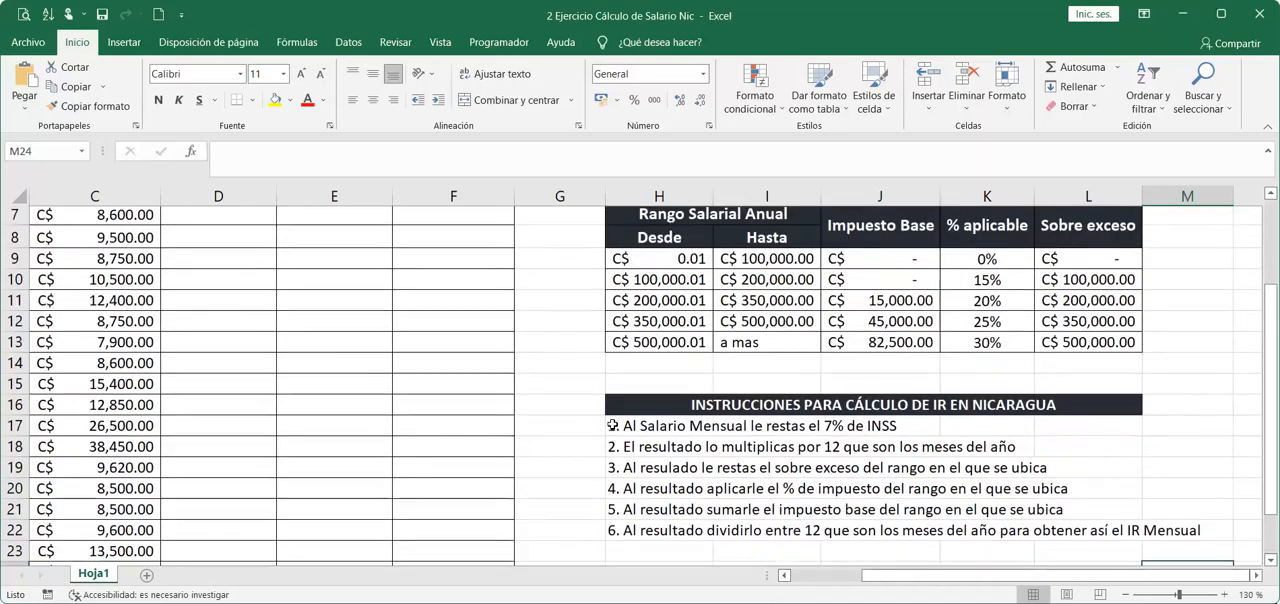
pyautogui.scroll(-1, 540, 418)
pyautogui.scroll(1, 470, 415)
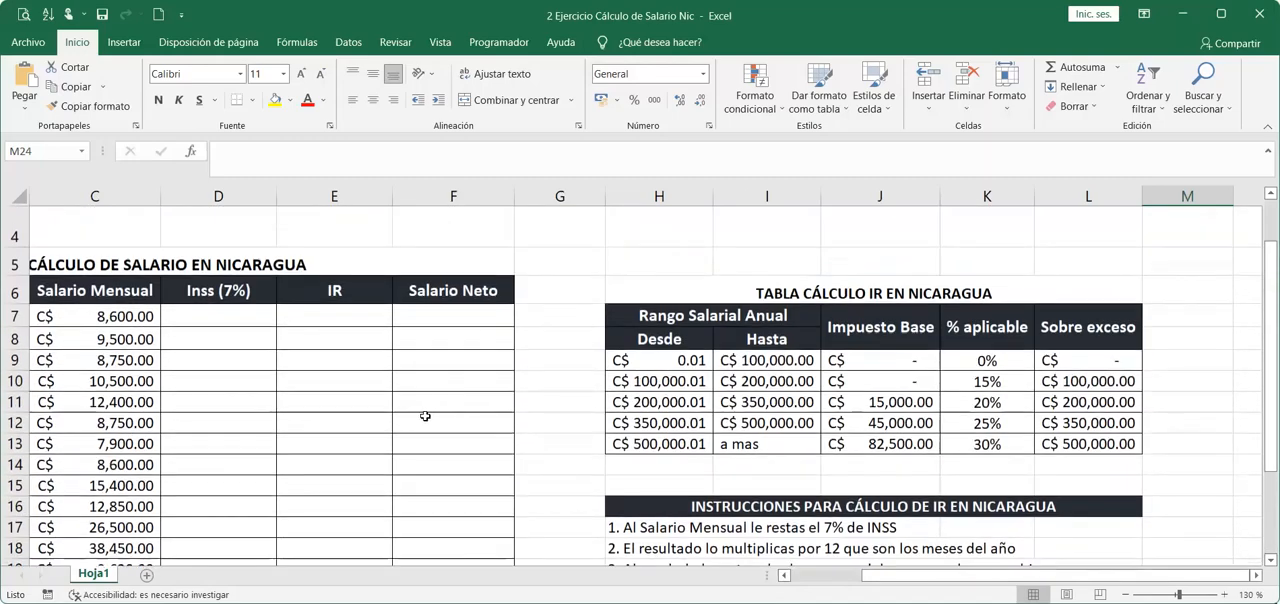
pyautogui.moveTo(426, 416); pyautogui.dragTo(374, 395)
pyautogui.click(406, 315)
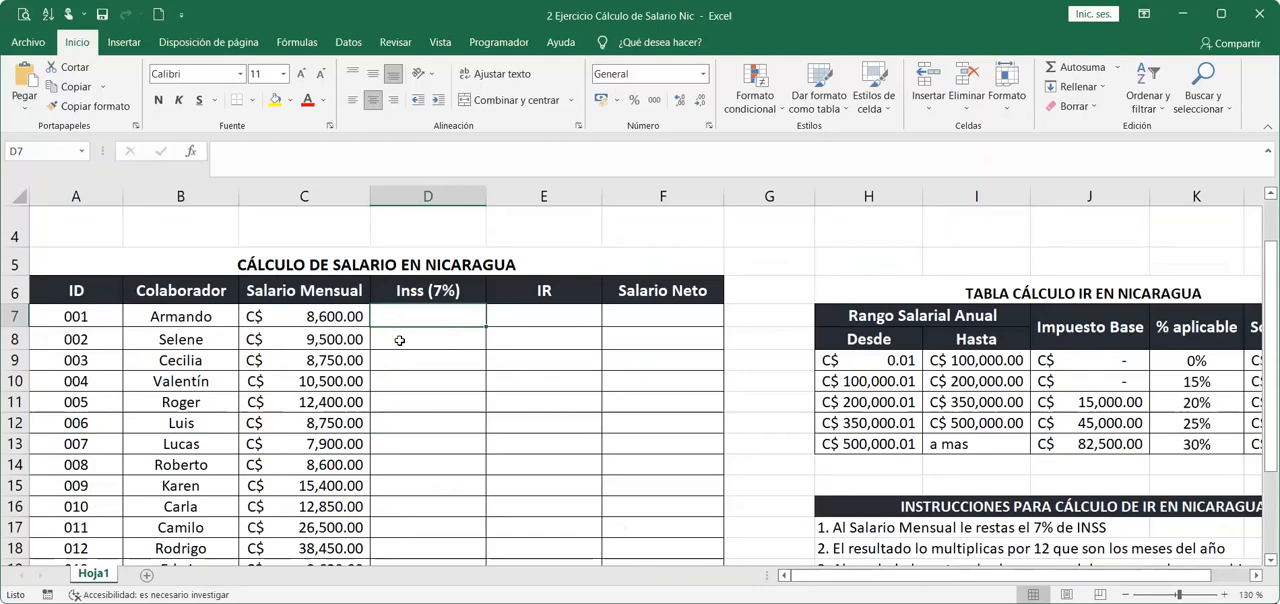
pyautogui.click(335, 320)
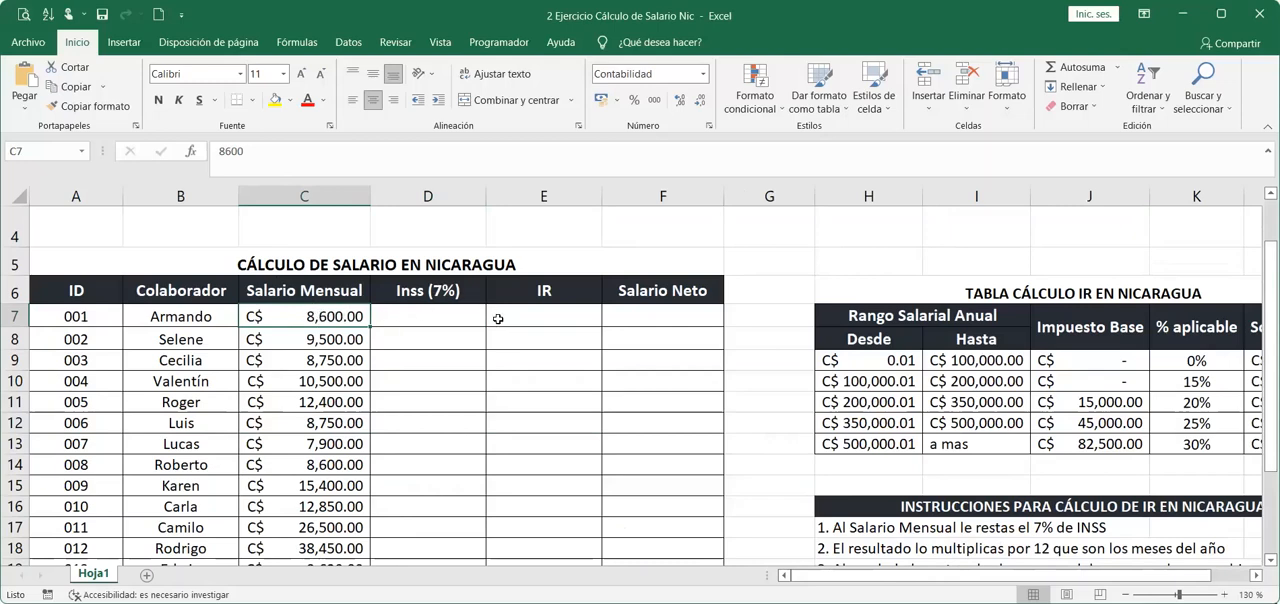
pyautogui.press('Right')
pyautogui.write('=')
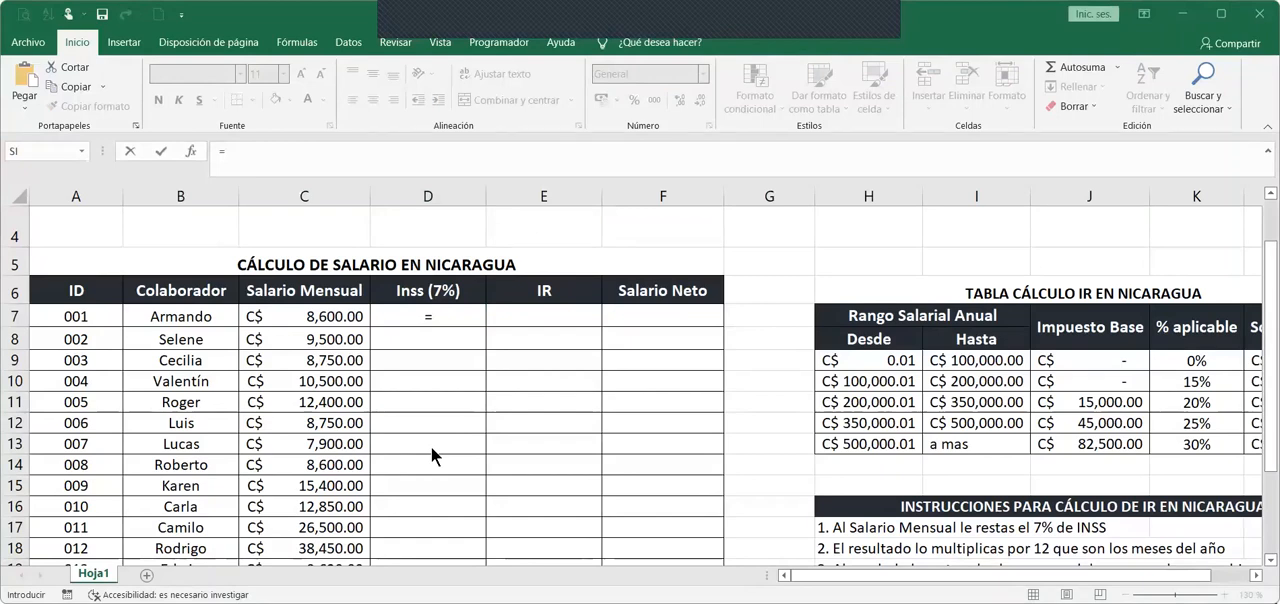
pyautogui.click(476, 321)
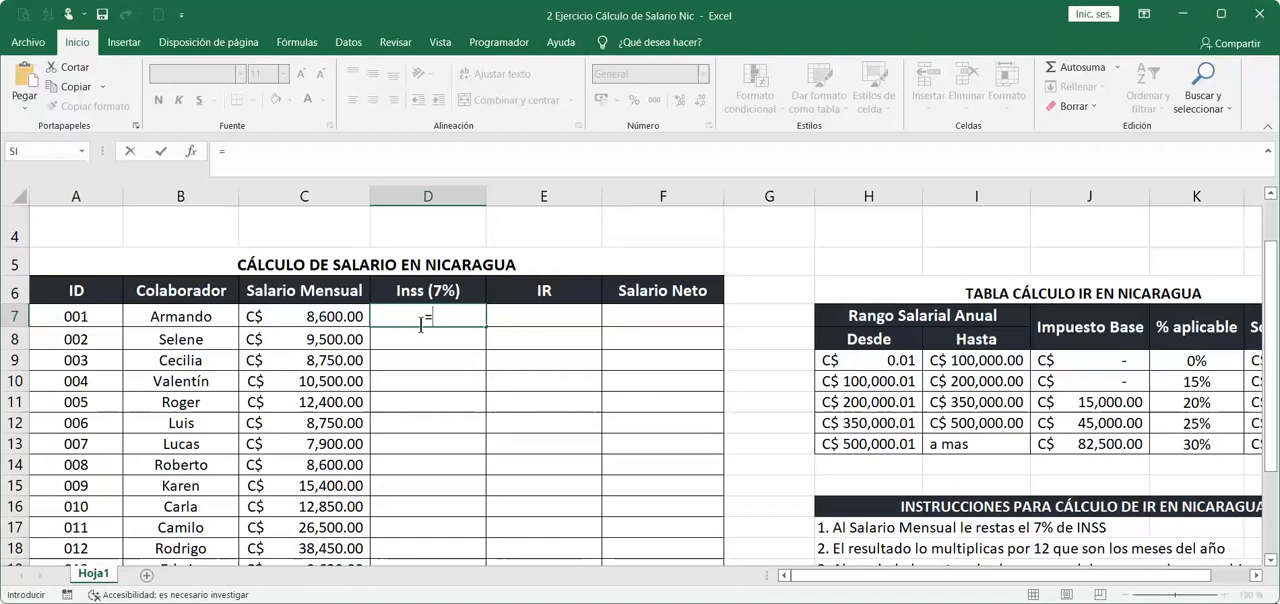
pyautogui.click(331, 317)
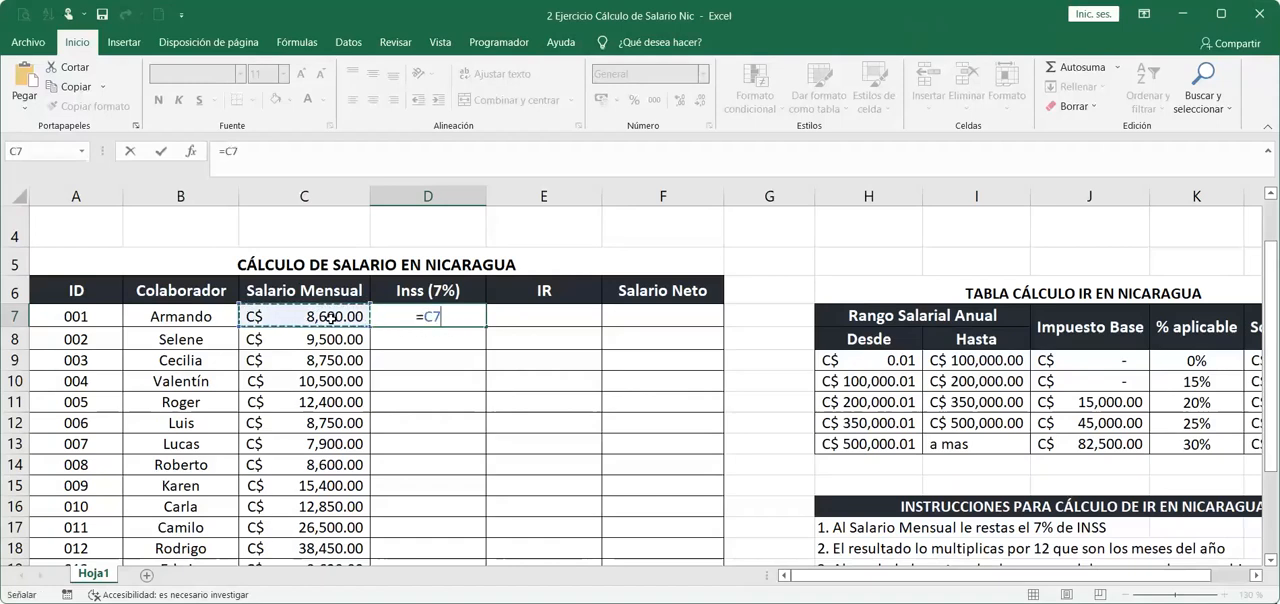
pyautogui.write('*7%')
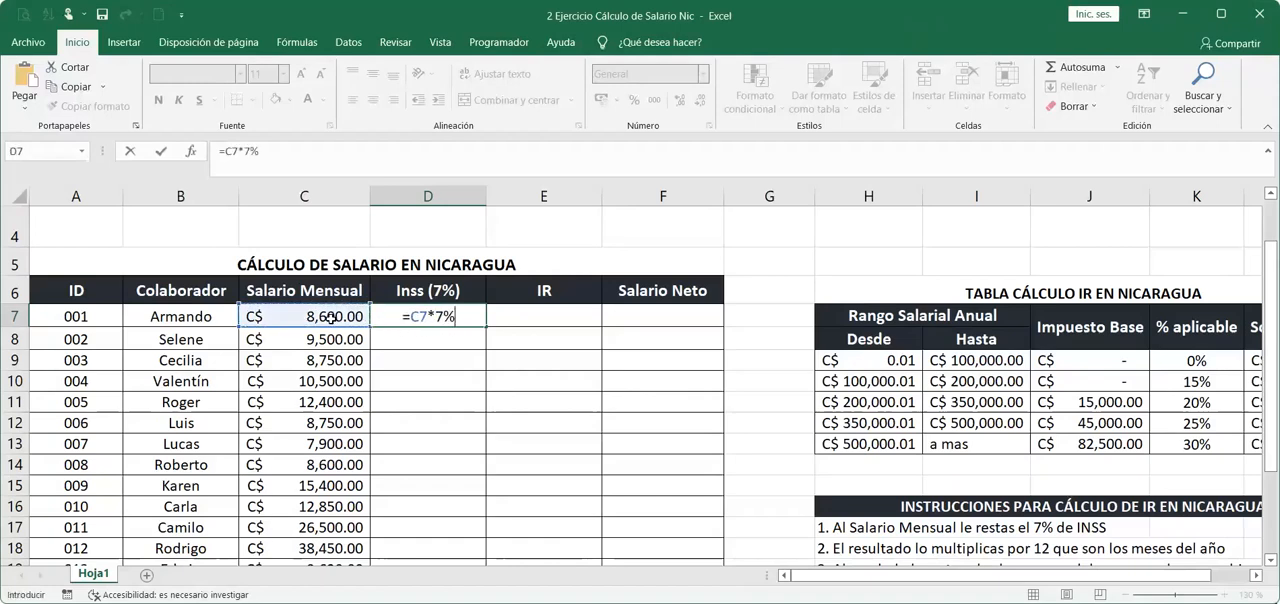
pyautogui.hotkey('ctrl', 'Return')
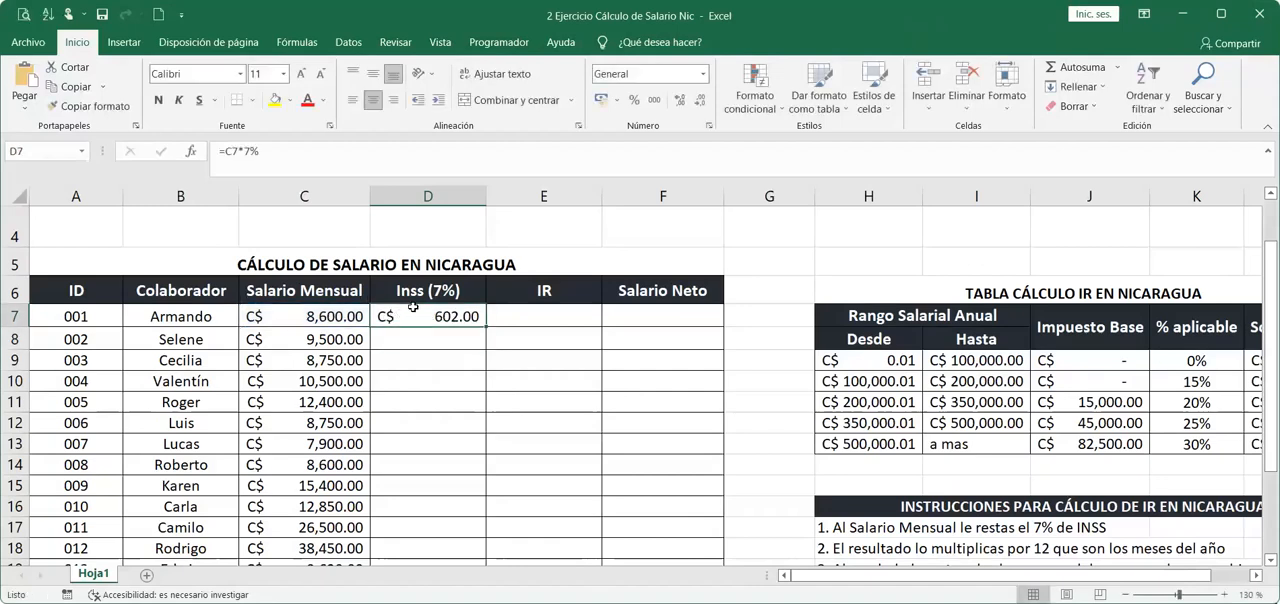
# Fill the INSS formula from D7 down to the last employee in row 26 and check the column.
pyautogui.doubleClick(483, 329)
pyautogui.scroll(-3, 475, 524)
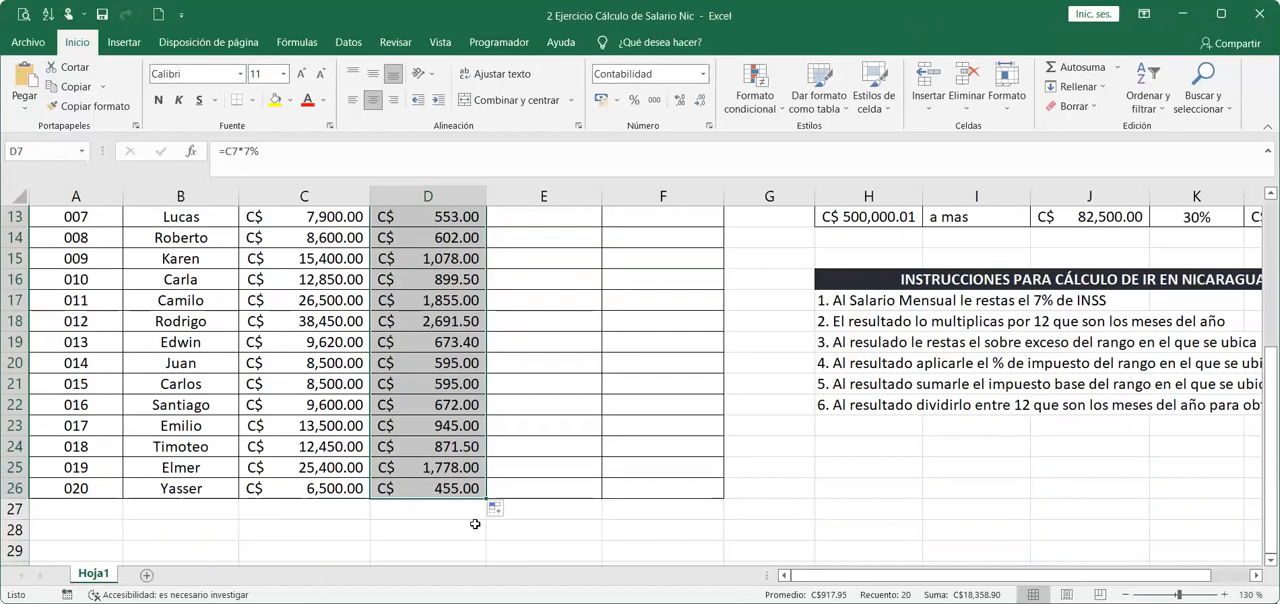
pyautogui.scroll(3, 475, 524)
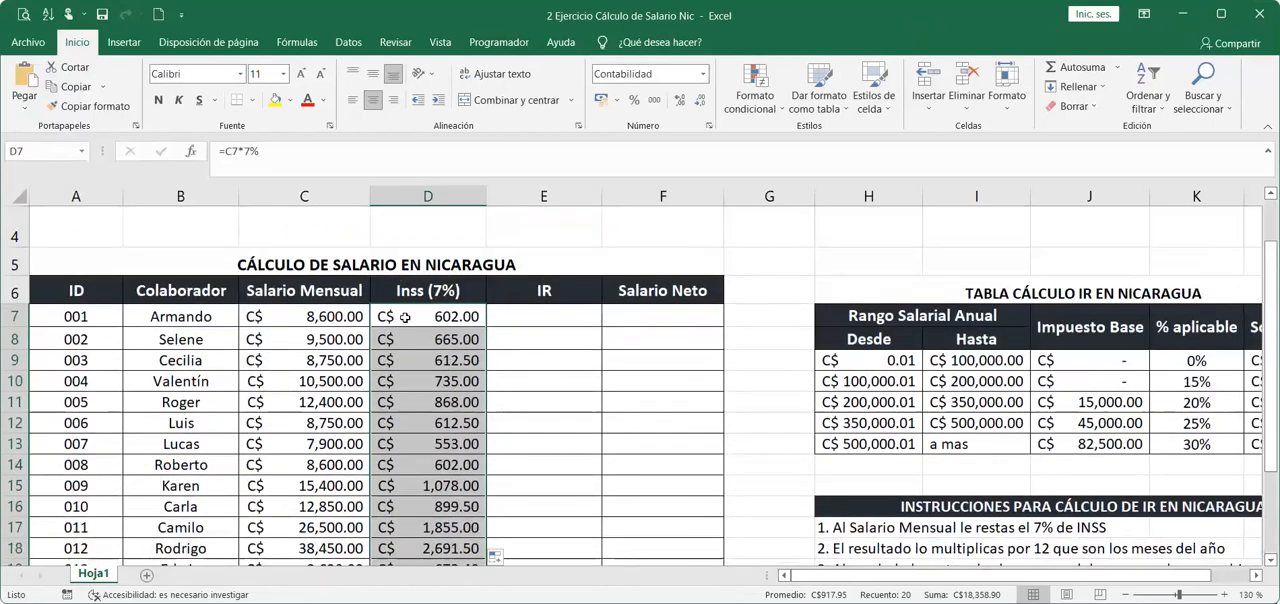
pyautogui.click(405, 317)
# Subtract the first employee's INSS from the monthly salary with =C7-D7 in G17, beside IR instruction 1.
pyautogui.click(560, 321)
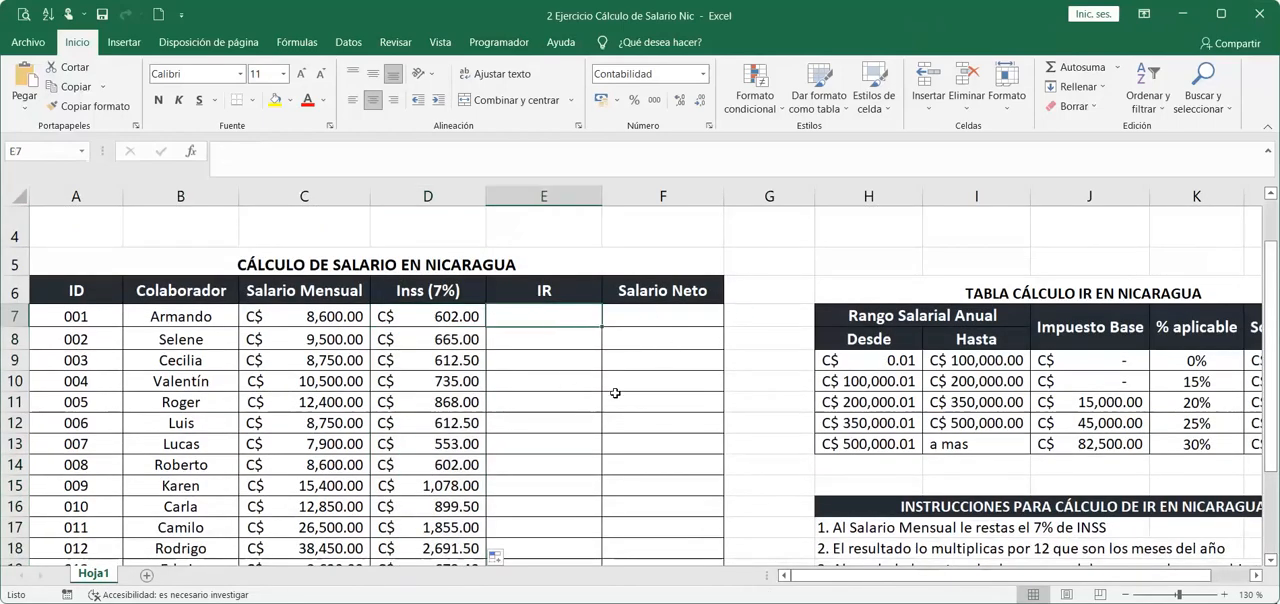
pyautogui.scroll(-1, 862, 441)
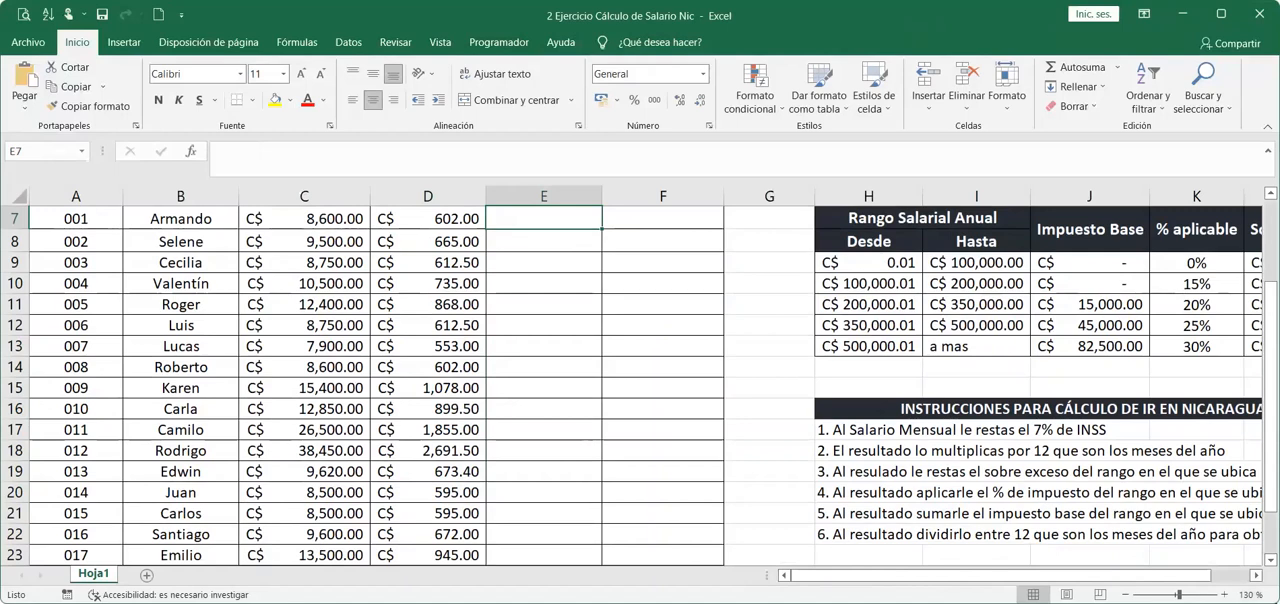
pyautogui.hscroll(1, 862, 441)
pyautogui.hscroll(1, 668, 484)
pyautogui.click(596, 433)
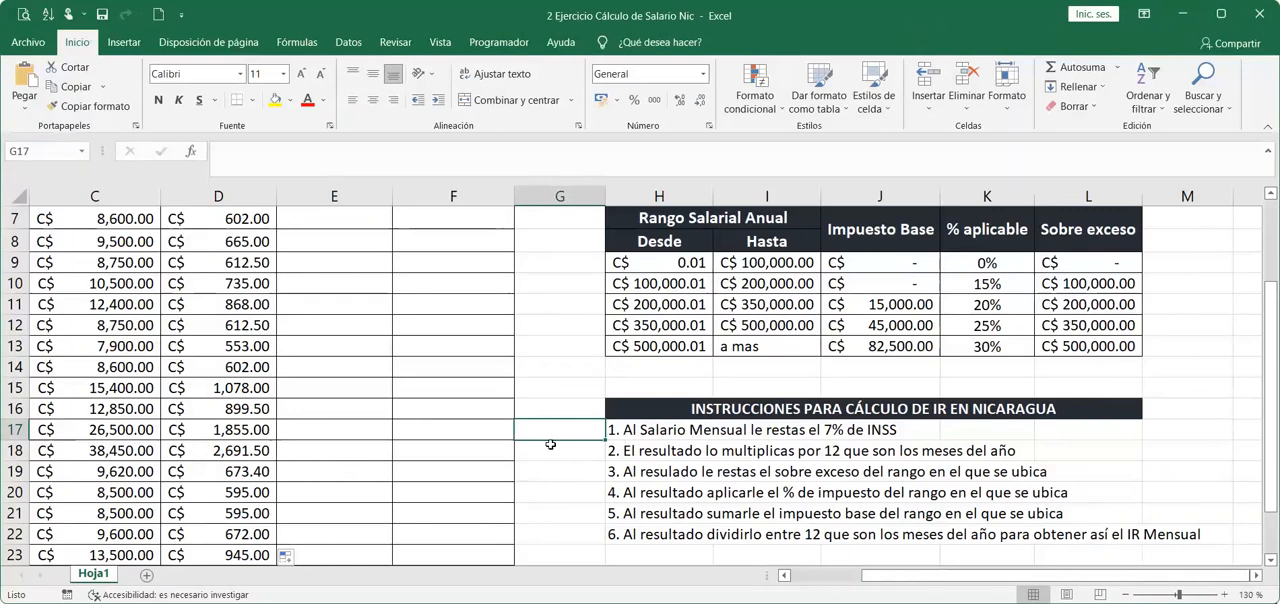
pyautogui.write('=')
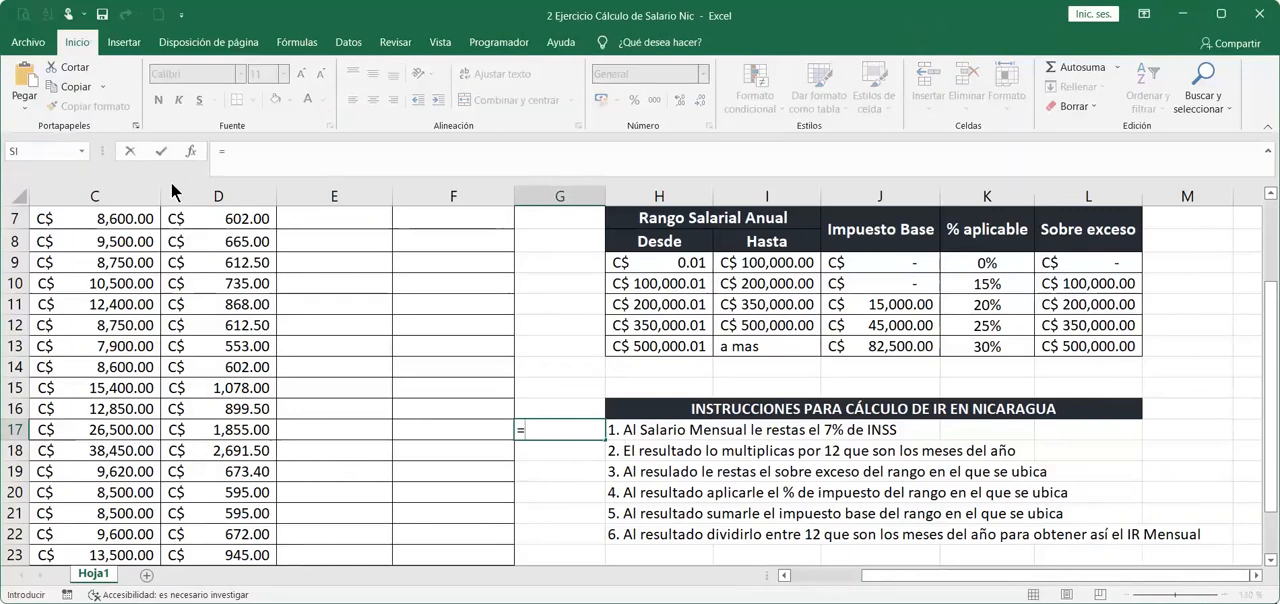
pyautogui.click(110, 221)
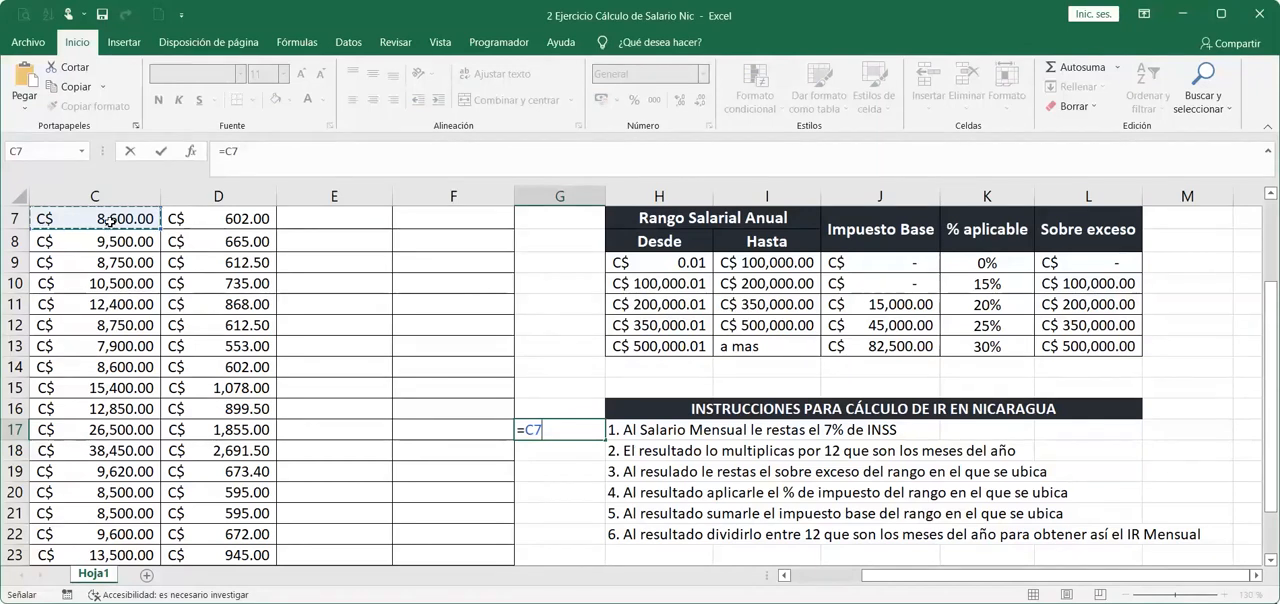
pyautogui.write('-')
pyautogui.click(220, 218)
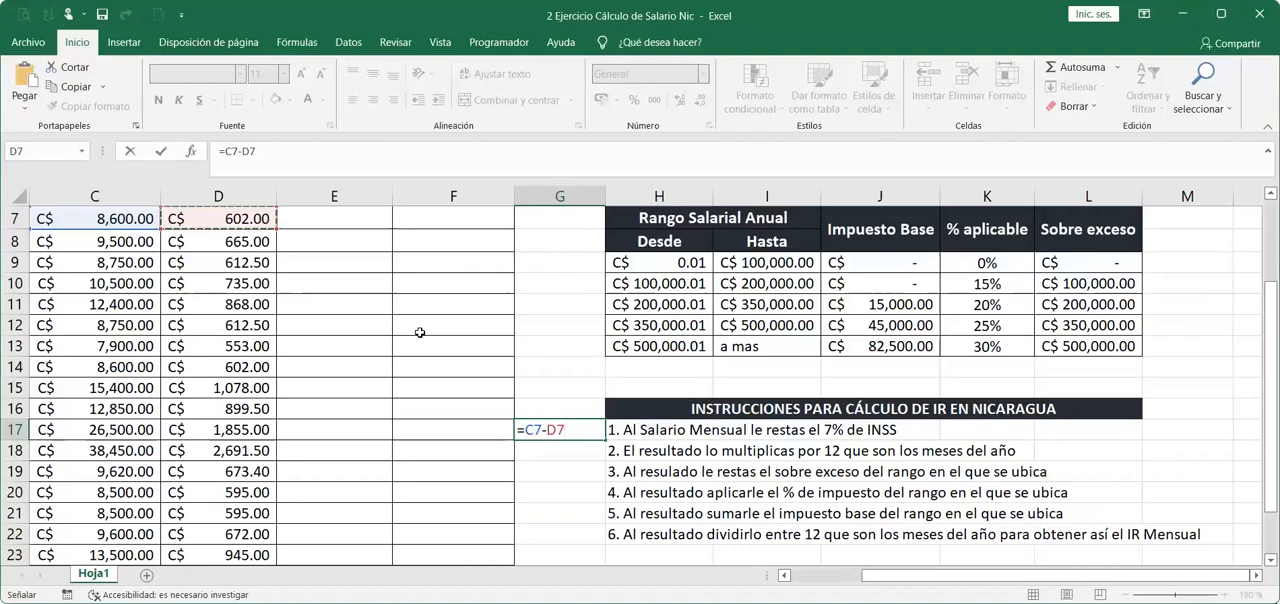
pyautogui.press('Return')
pyautogui.click(560, 421)
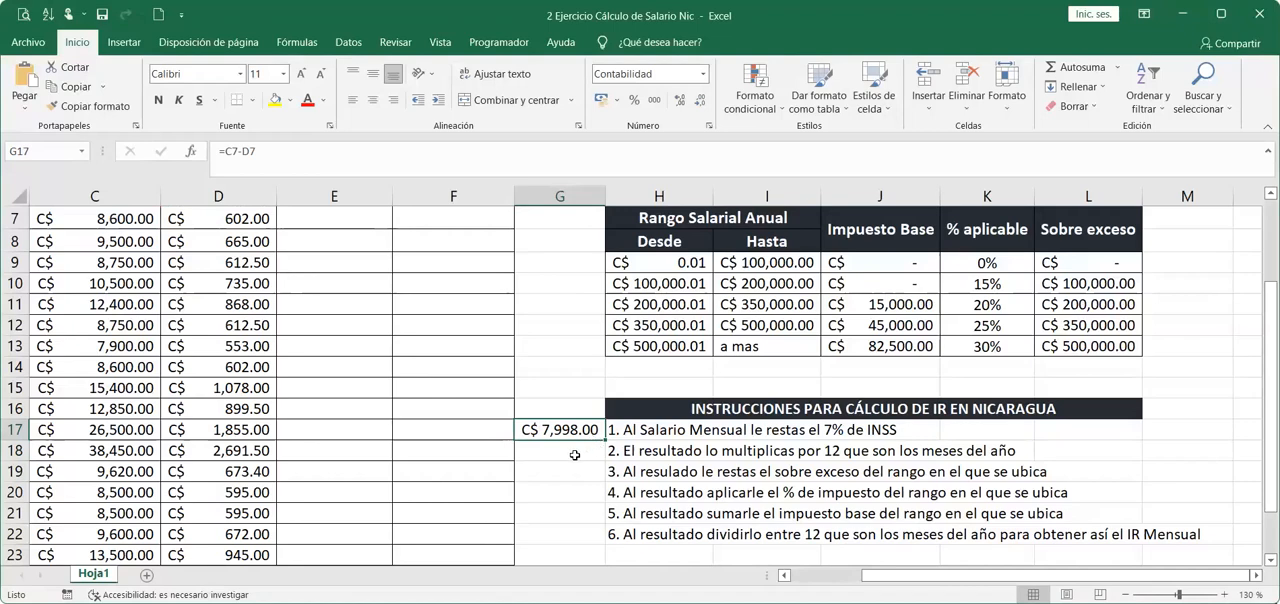
# Annualize the salary after INSS in G18 with +G17*12 and apply the C$ Español (Nicaragua) accounting format.
pyautogui.press('Down')
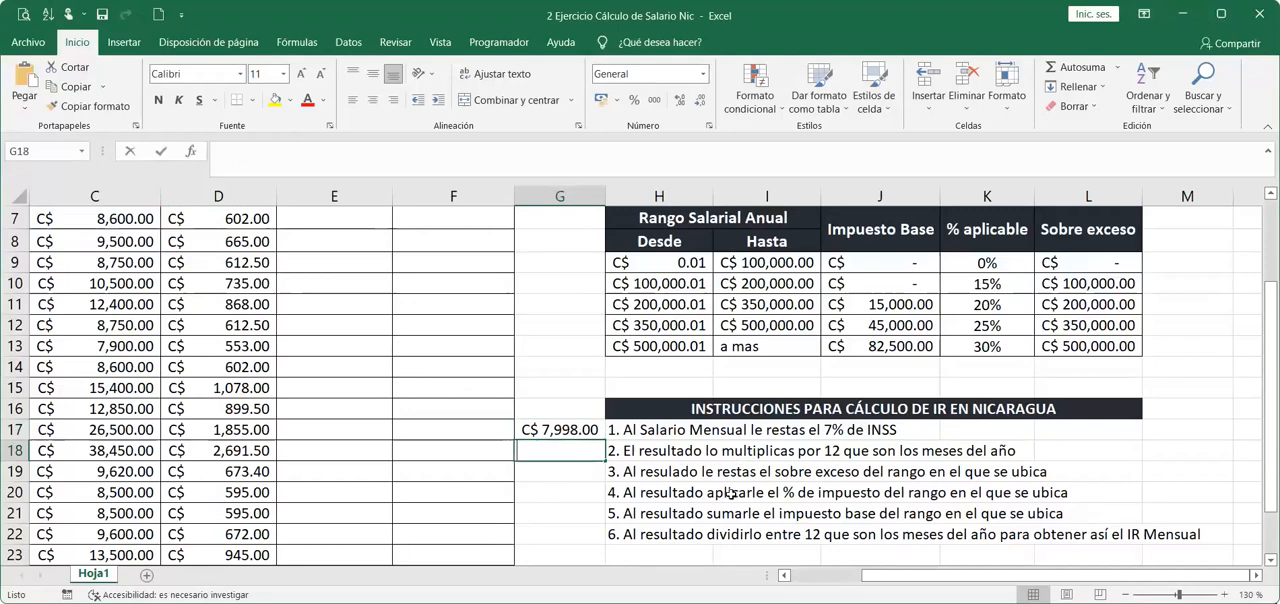
pyautogui.write('+')
pyautogui.click(587, 430)
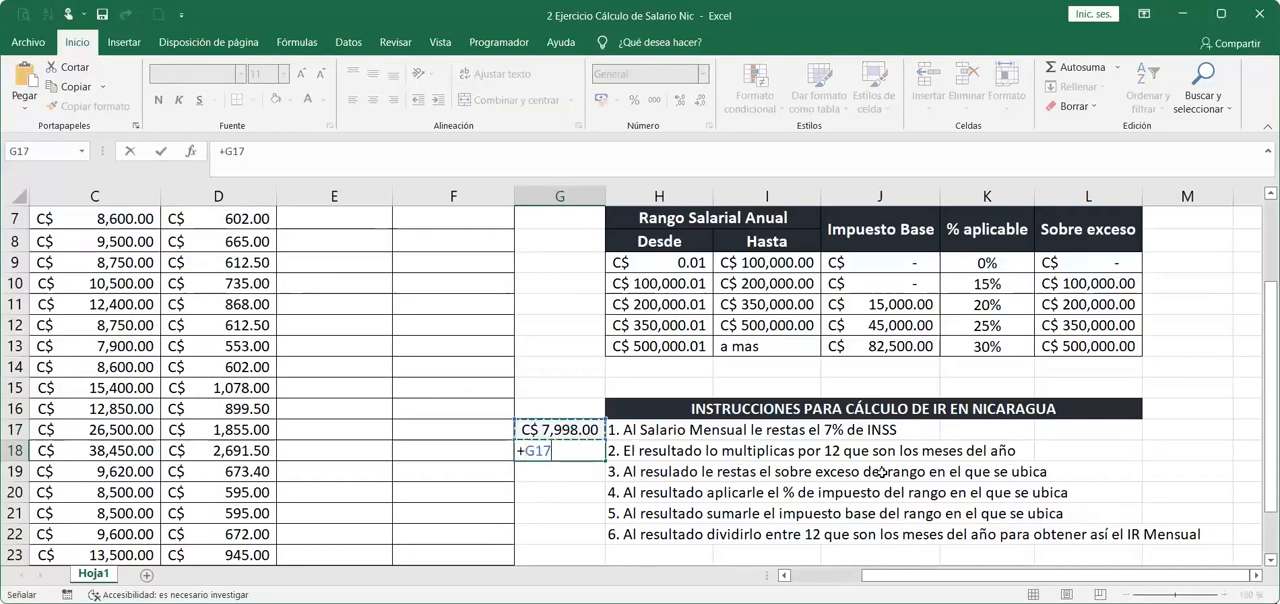
pyautogui.write('*12')
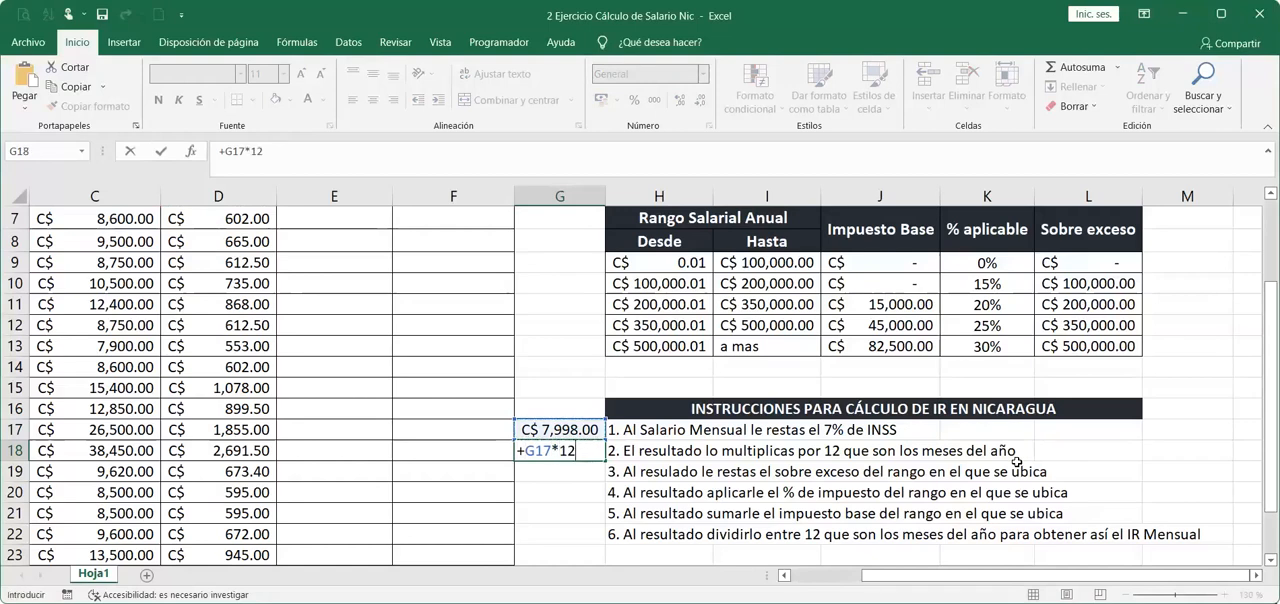
pyautogui.press('Return')
pyautogui.click(580, 450)
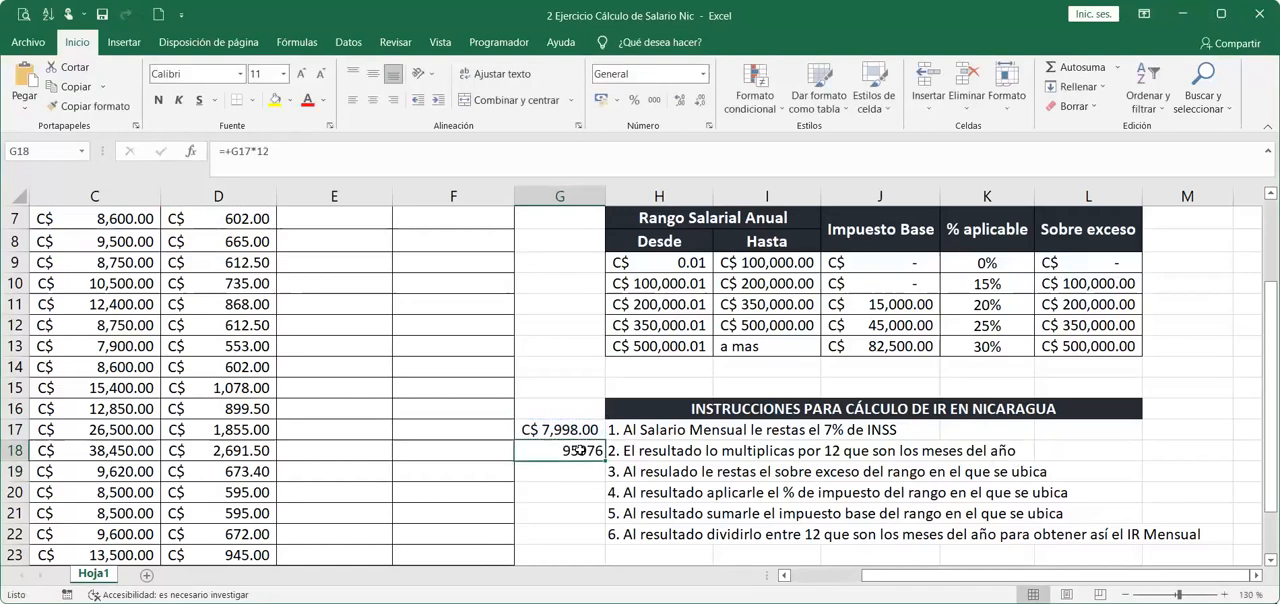
pyautogui.click(615, 103)
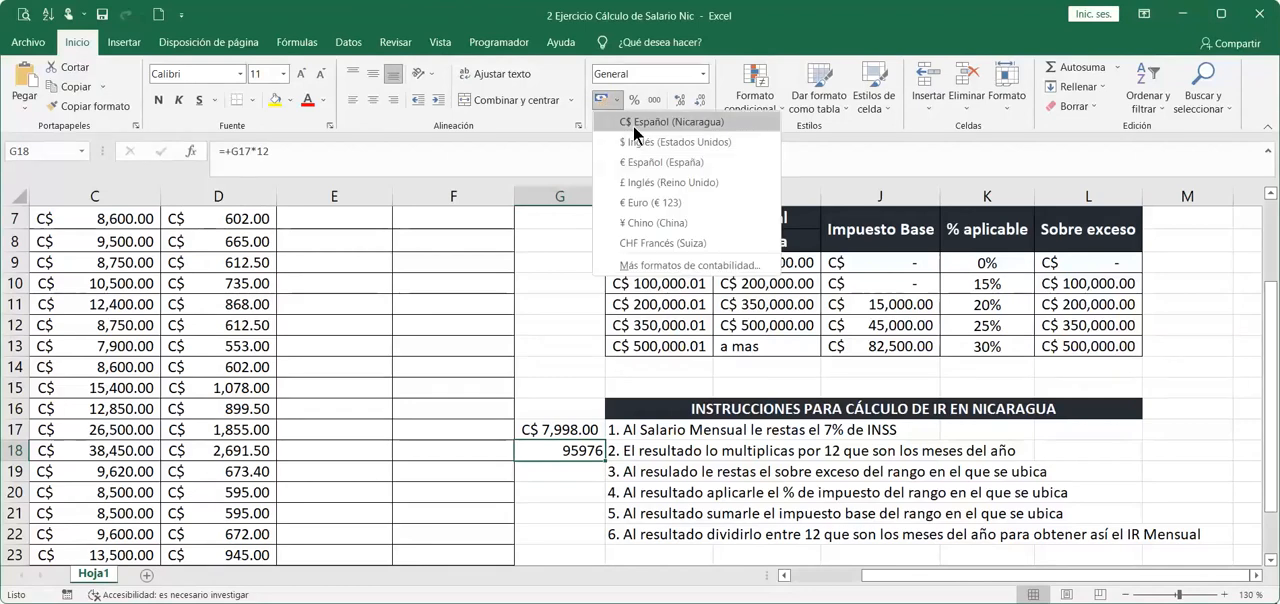
pyautogui.click(633, 125)
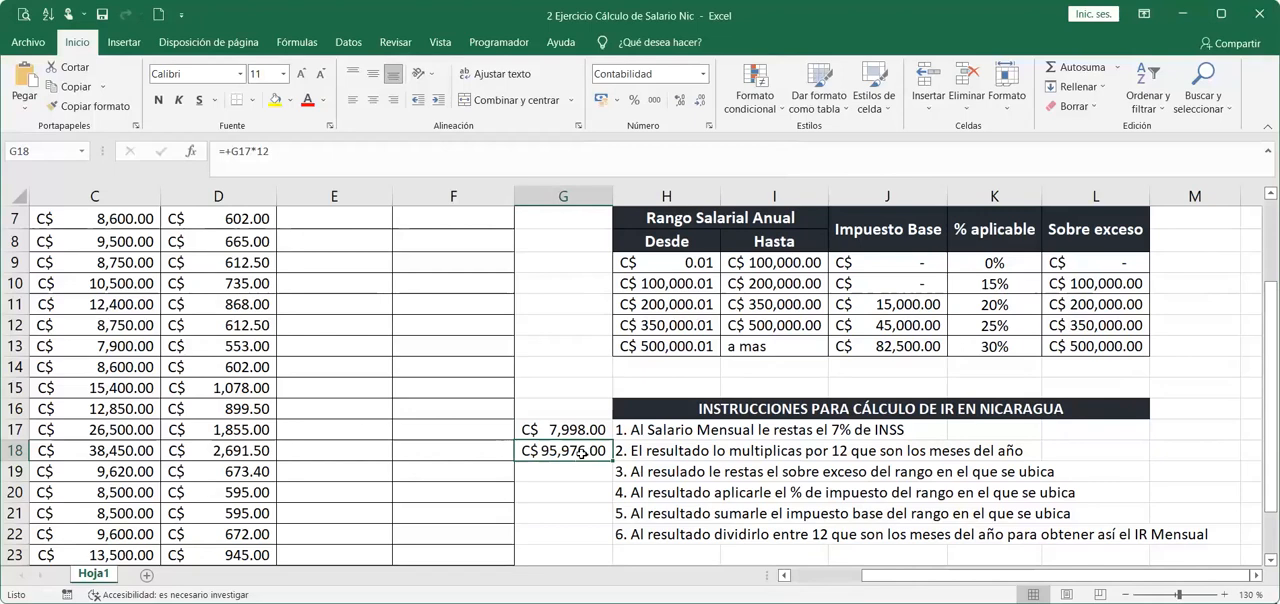
# Set the first employee's monthly salary in C7 to 10000 and widen column G to fit the annual amount.
pyautogui.moveTo(697, 262); pyautogui.dragTo(816, 261)
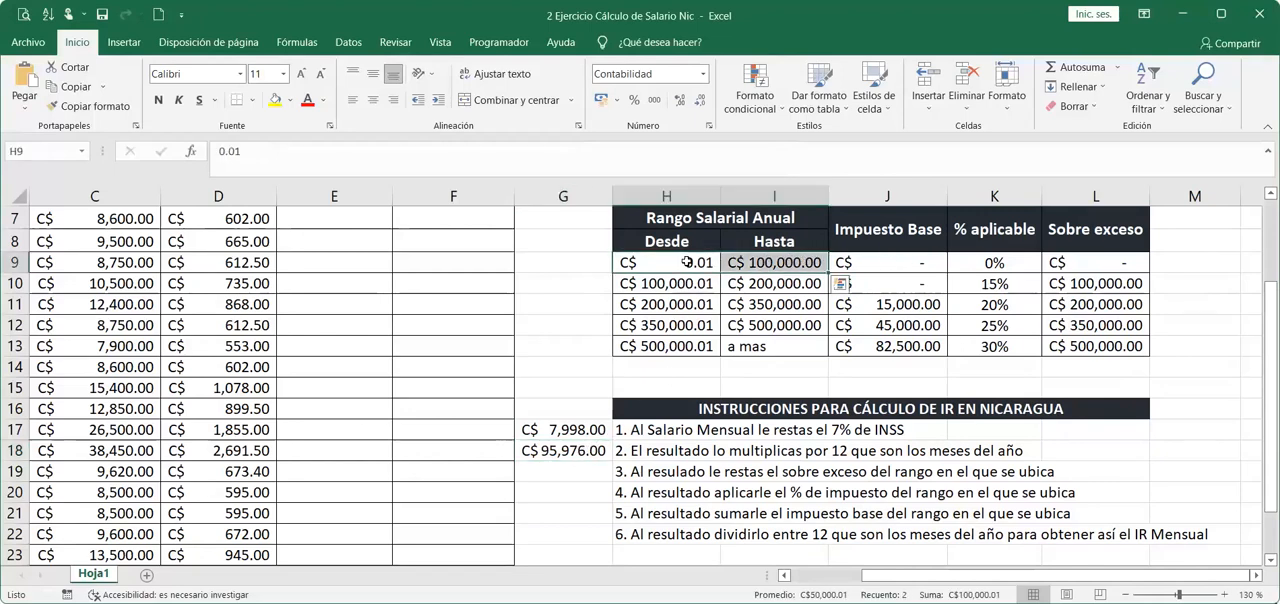
pyautogui.click(904, 265)
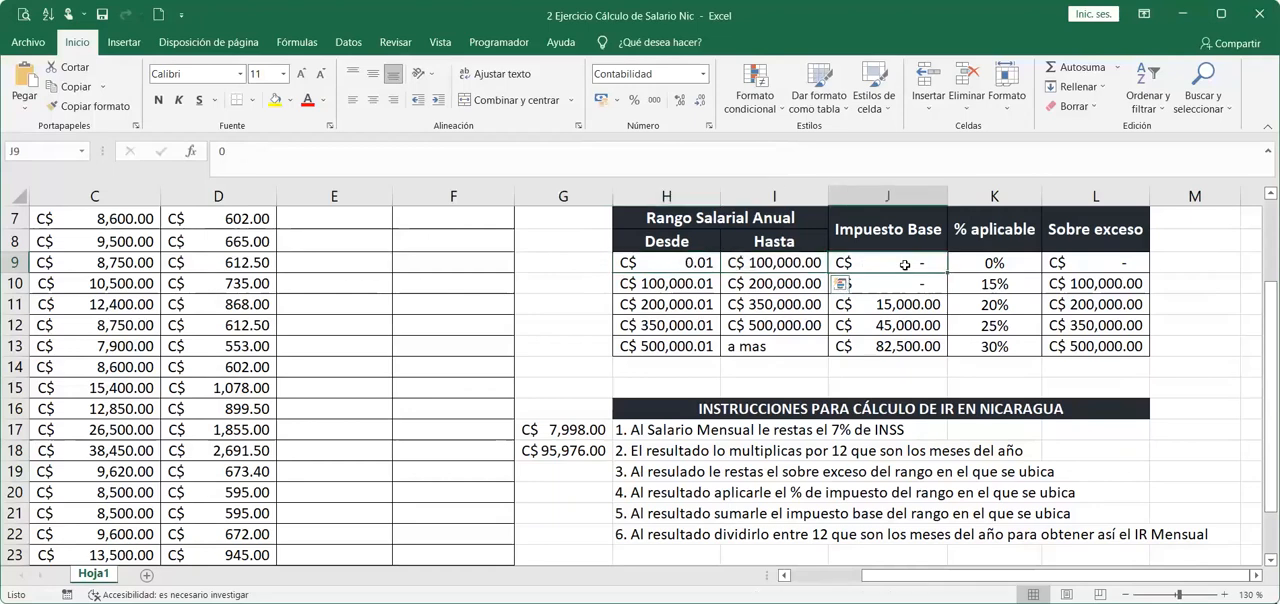
pyautogui.keyDown('shift'); pyautogui.click(1095, 260); pyautogui.keyUp('shift')
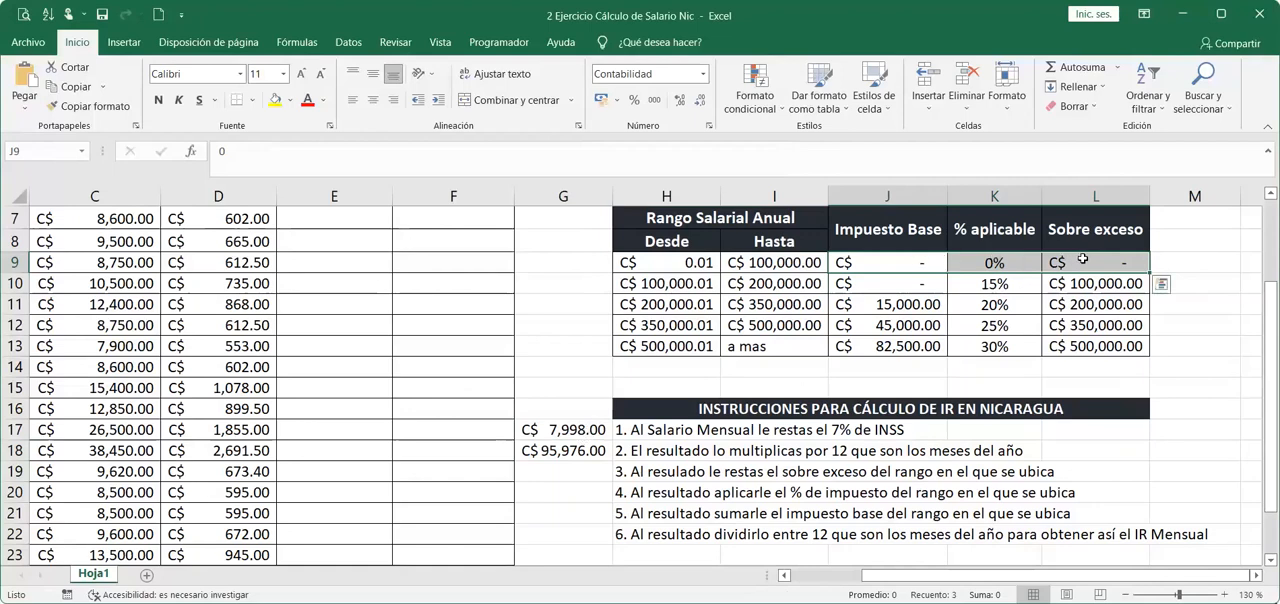
pyautogui.click(110, 220)
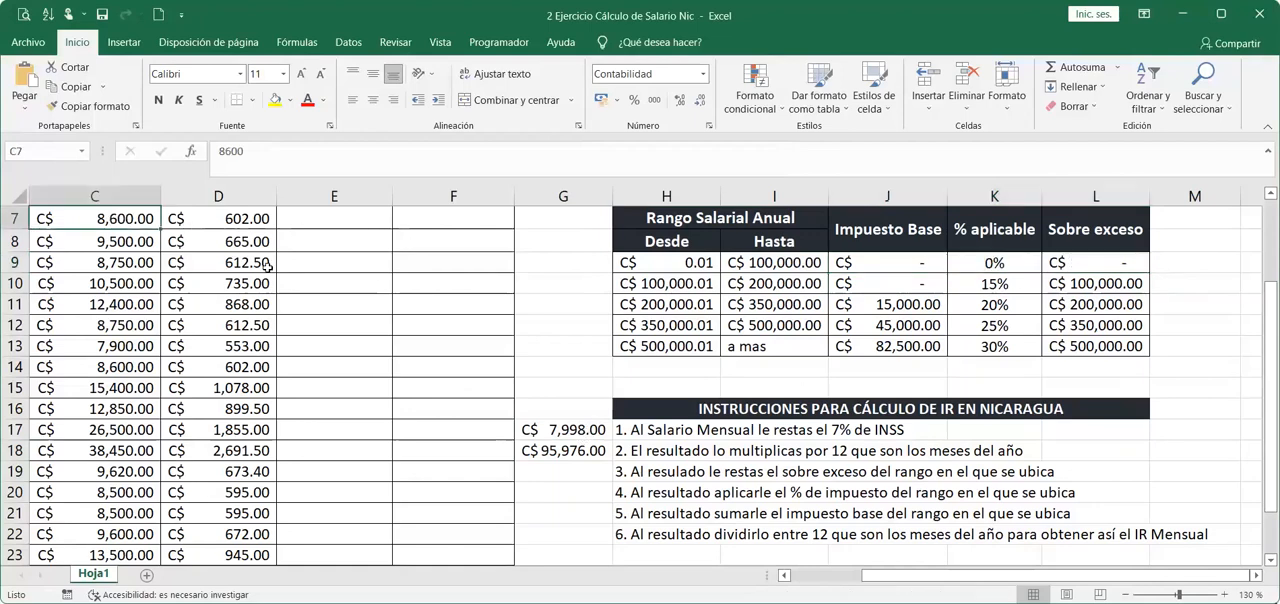
pyautogui.write('10000')
pyautogui.press('Return')
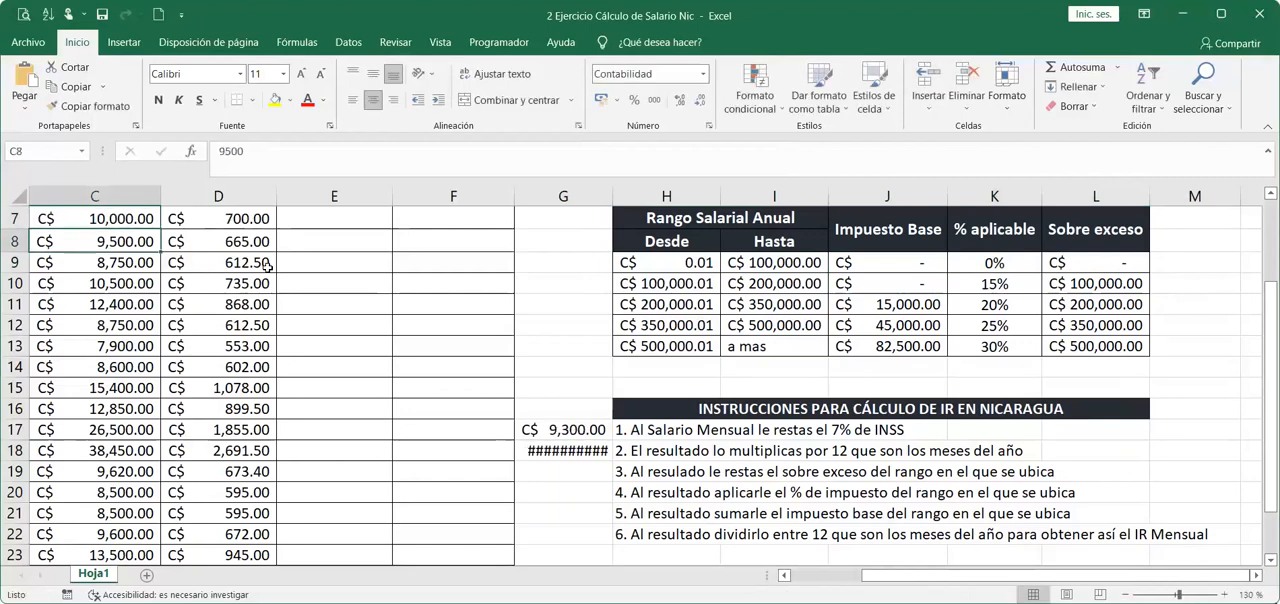
pyautogui.click(595, 430)
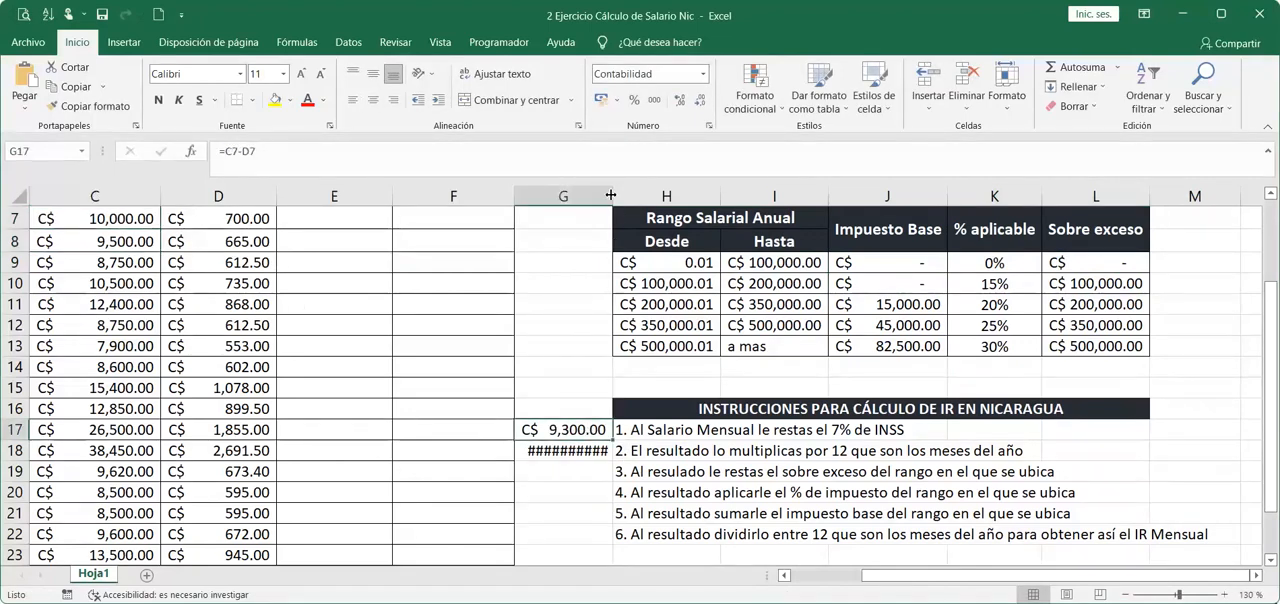
pyautogui.moveTo(611, 195); pyautogui.dragTo(625, 195)
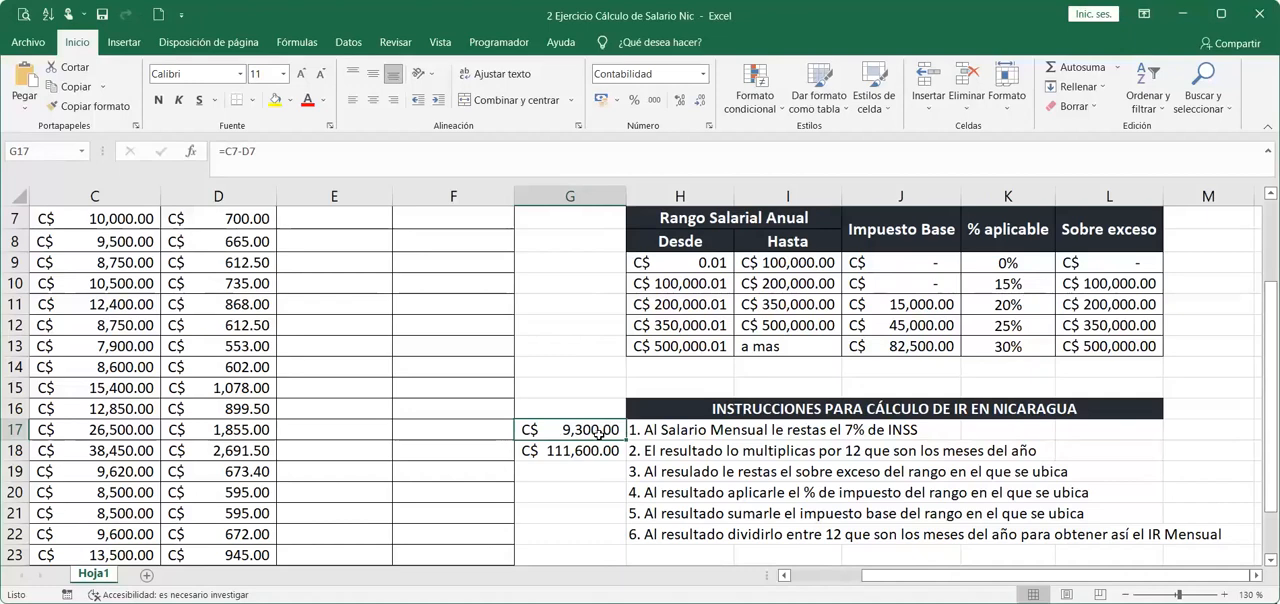
# Match the annual salary to the second IR range and subtract that range's excess in G19 with +G18-L10.
pyautogui.click(551, 462)
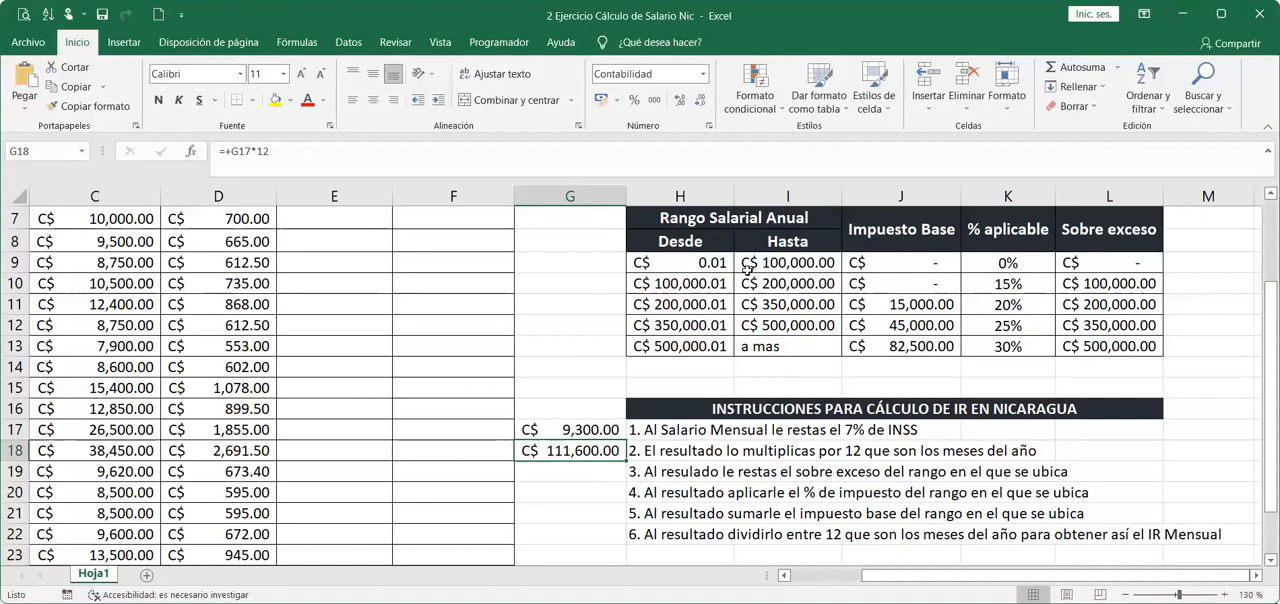
pyautogui.moveTo(680, 284); pyautogui.dragTo(771, 320)
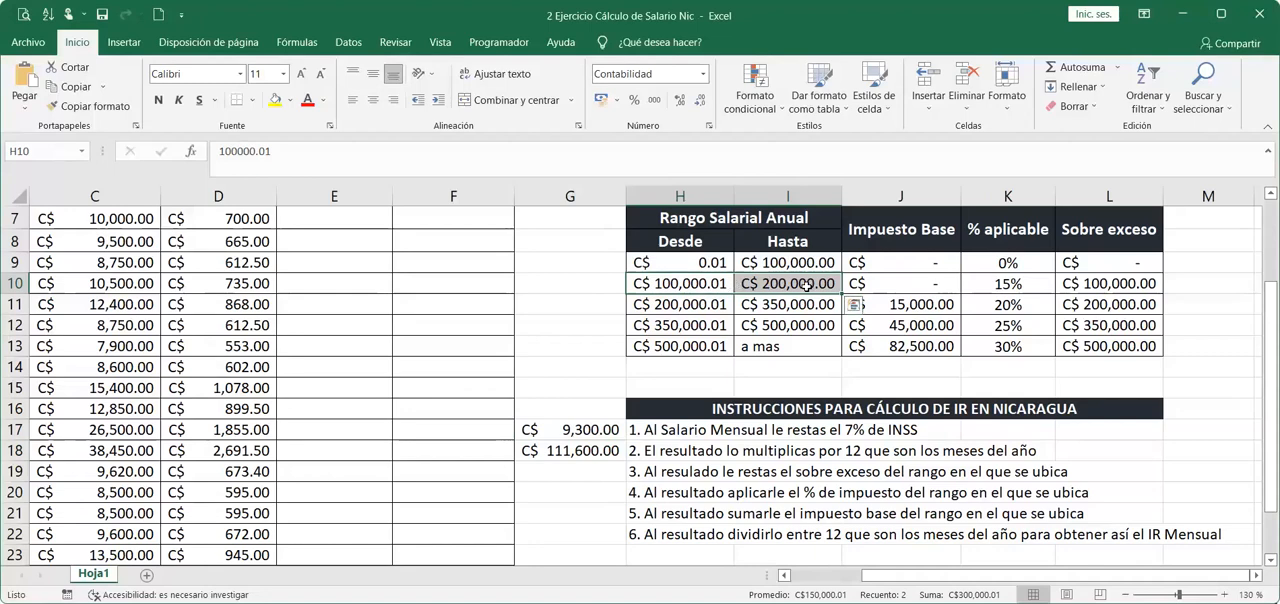
pyautogui.moveTo(902, 288); pyautogui.dragTo(1100, 286)
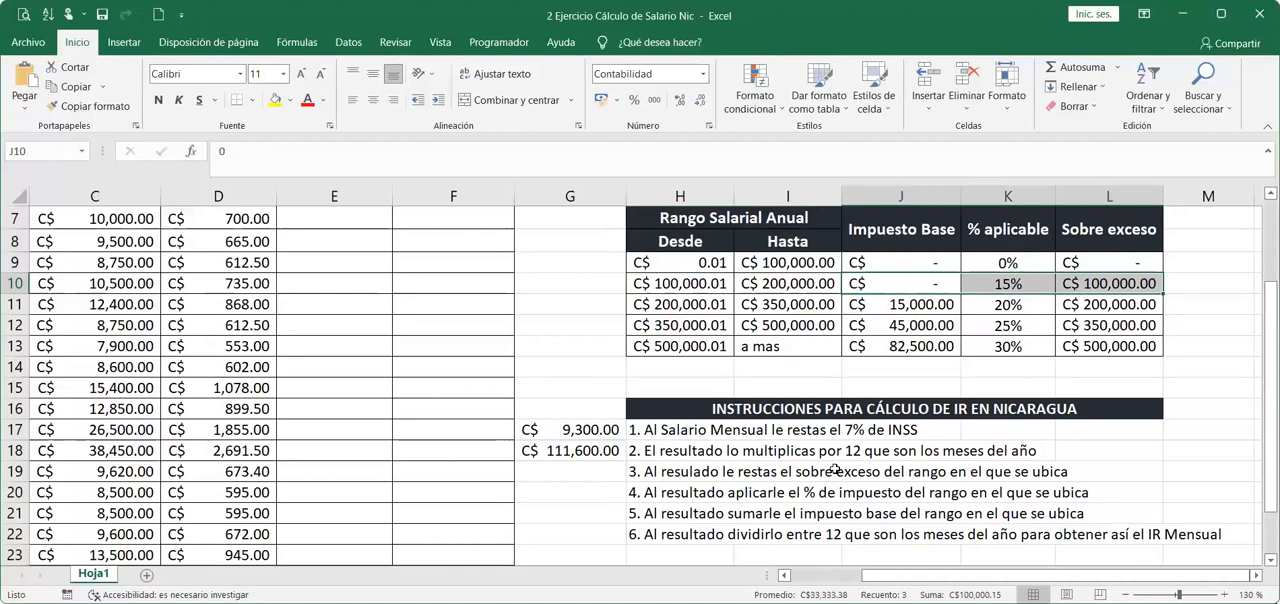
pyautogui.click(572, 468)
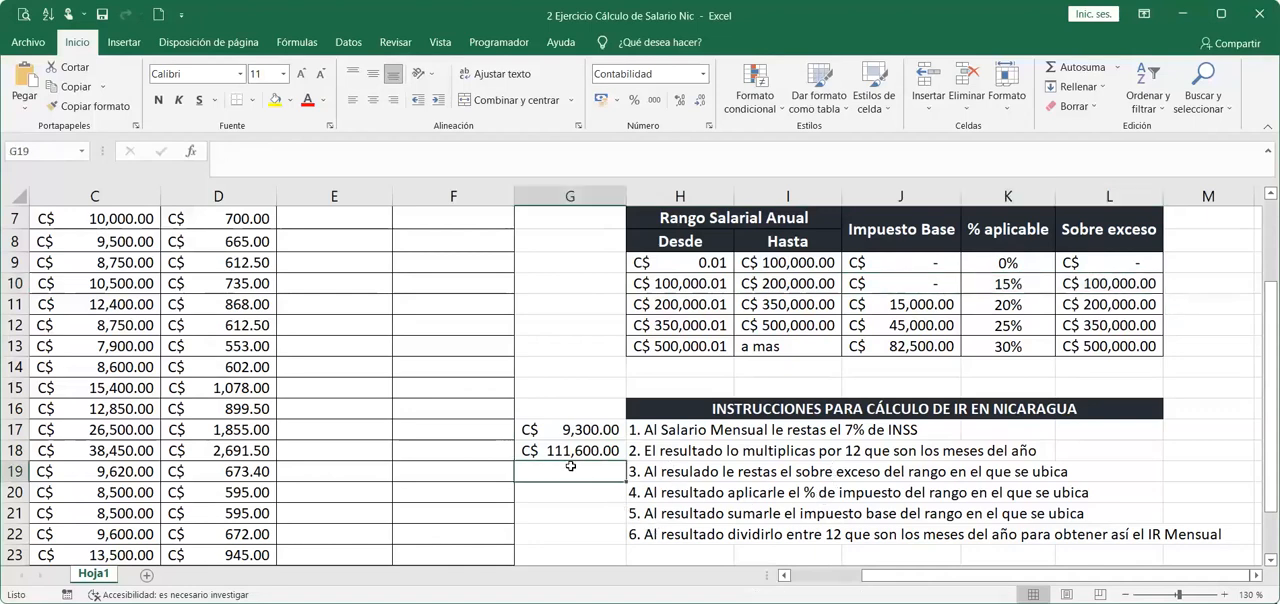
pyautogui.doubleClick(556, 448)
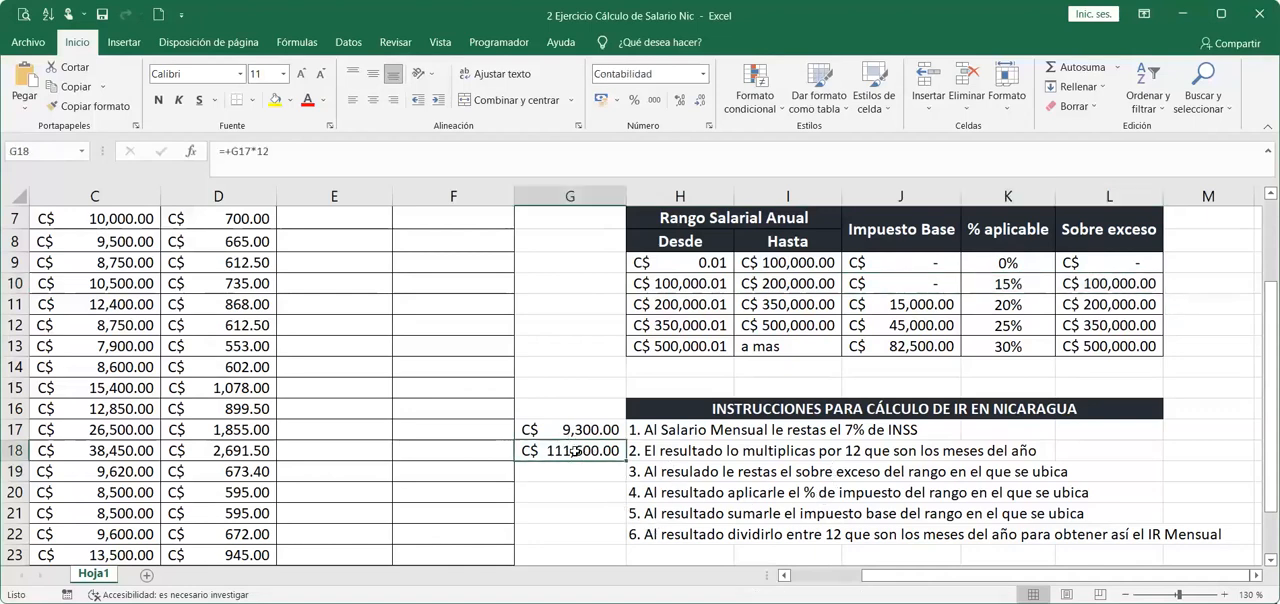
pyautogui.press('Return')
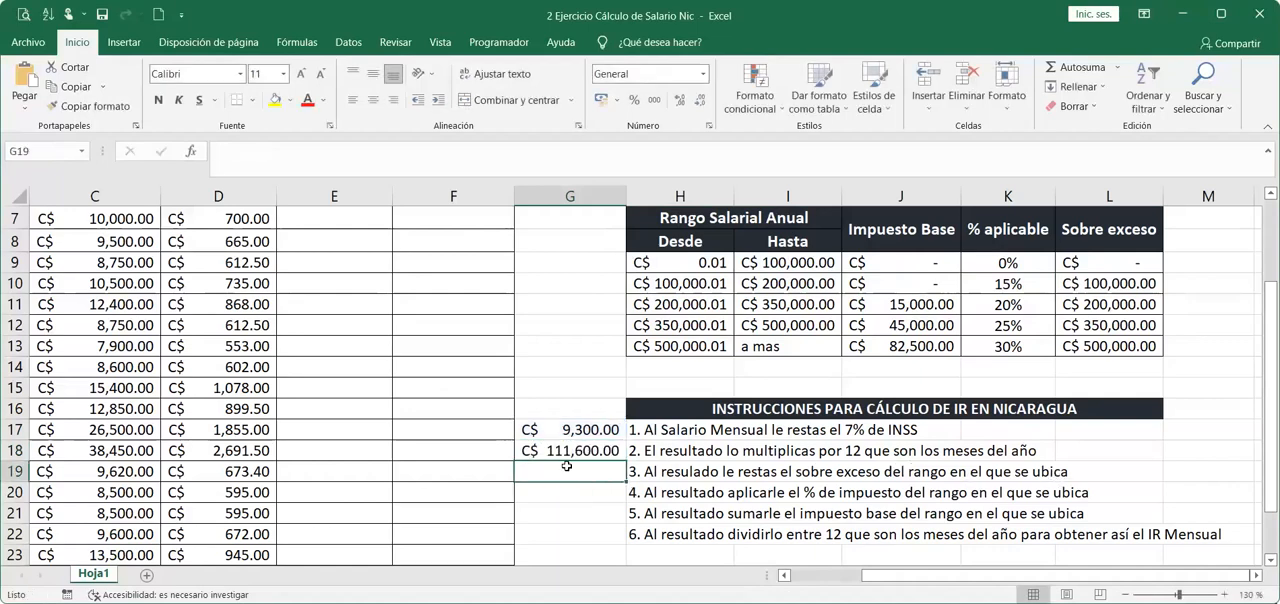
pyautogui.write('+')
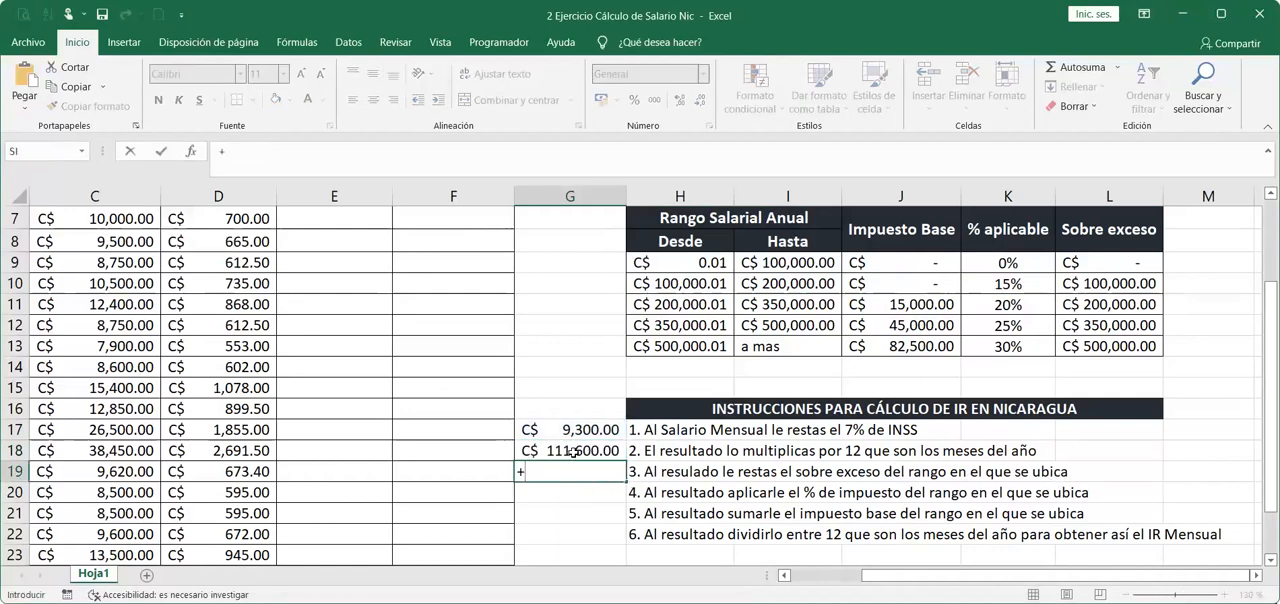
pyautogui.click(573, 452)
pyautogui.write('-')
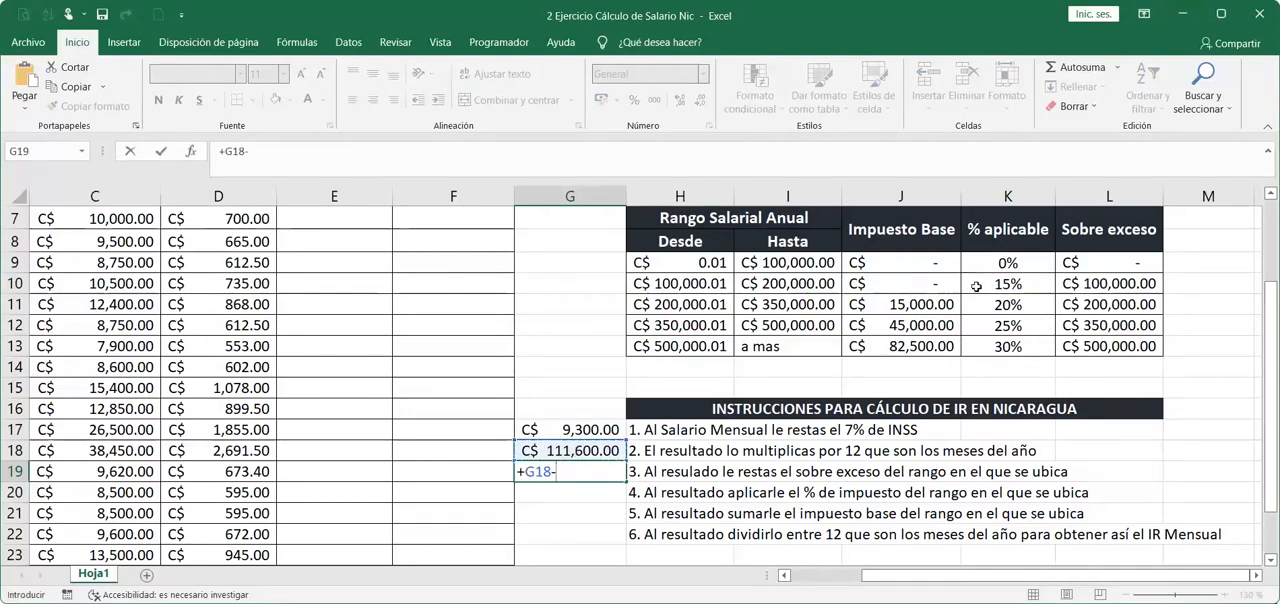
pyautogui.click(1118, 286)
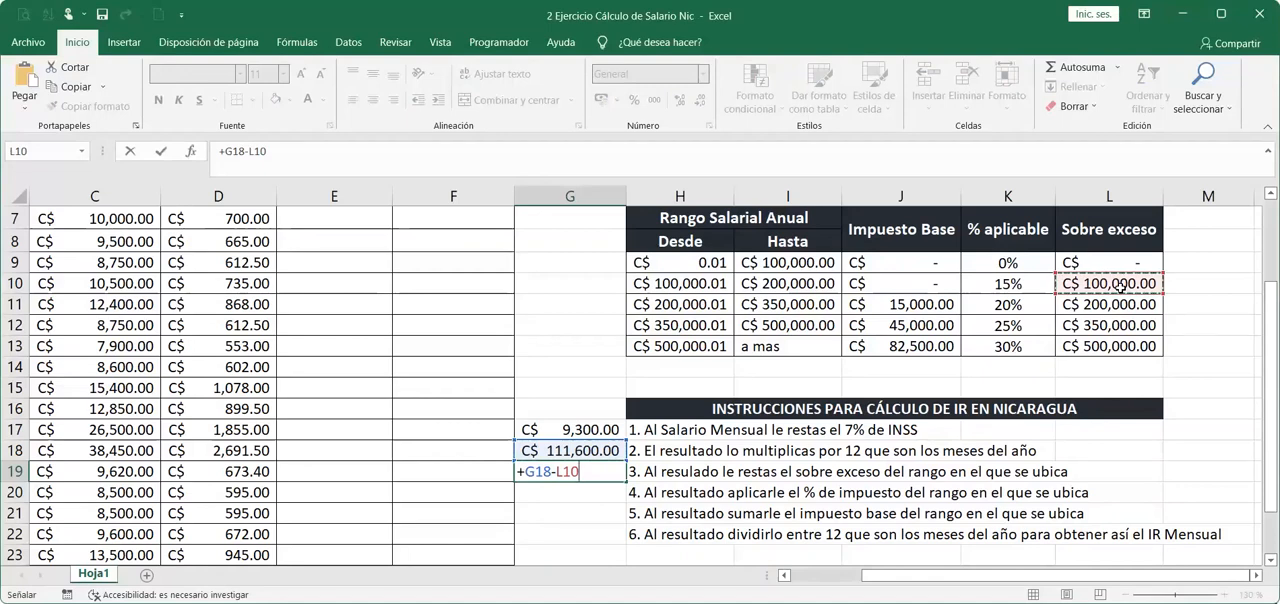
pyautogui.press('Return')
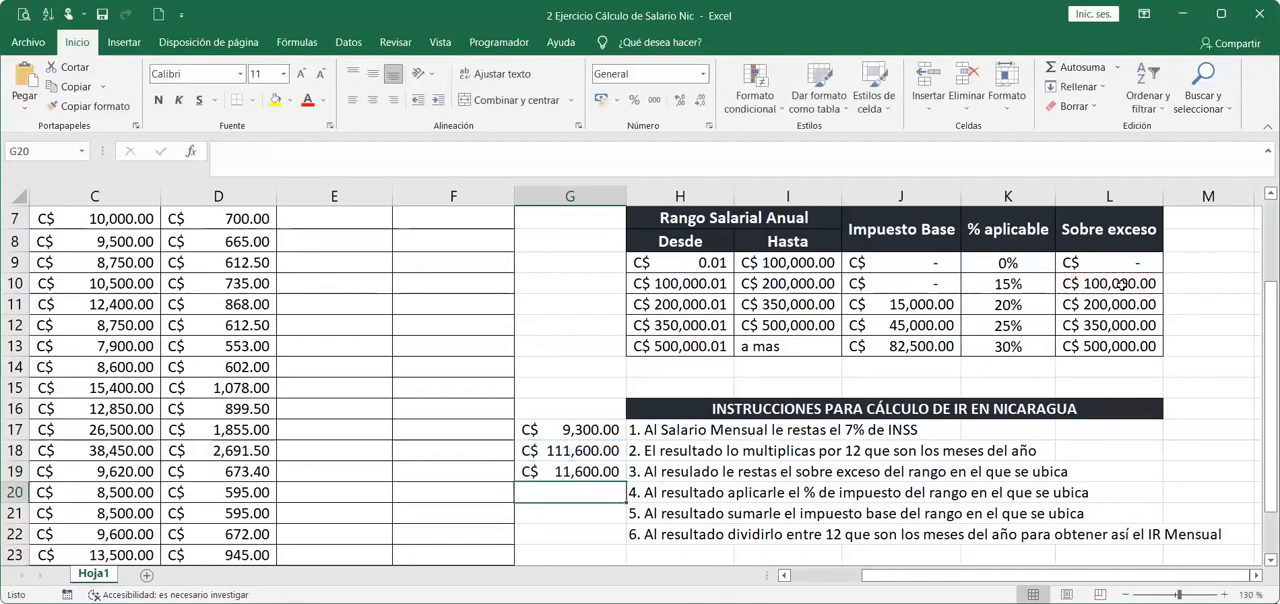
pyautogui.click(588, 471)
# Apply the second range's tax percentage in G20 with +G19*K10 and give the result the C$ accounting format.
pyautogui.click(596, 495)
pyautogui.write('+')
pyautogui.click(605, 468)
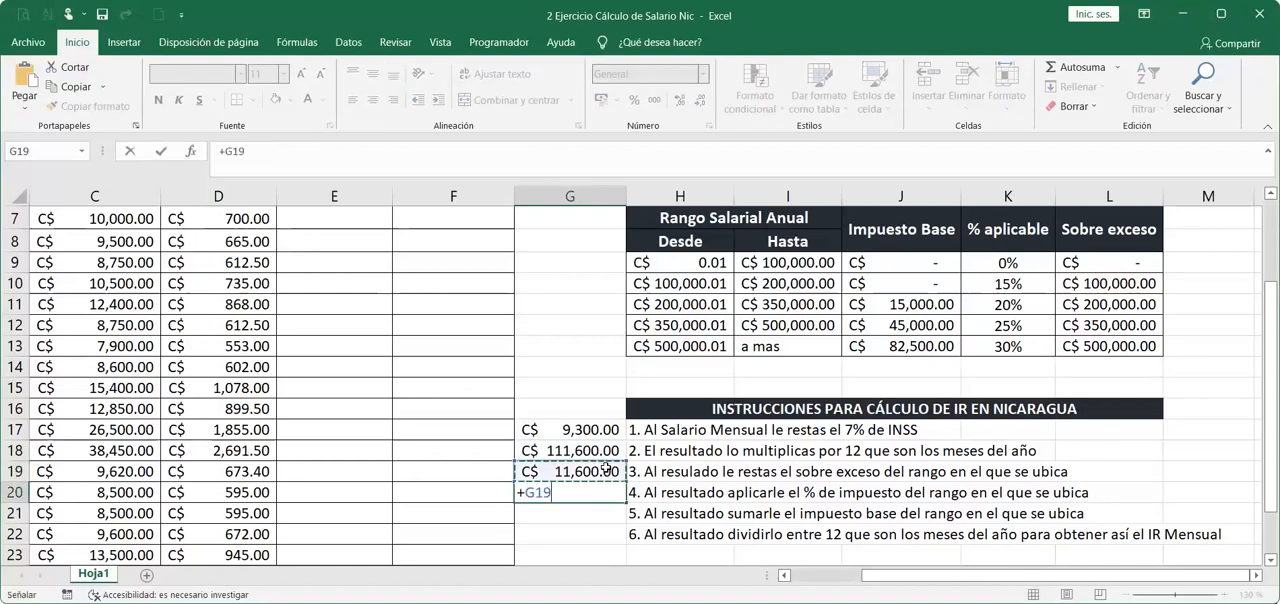
pyautogui.write('*')
pyautogui.click(1034, 287)
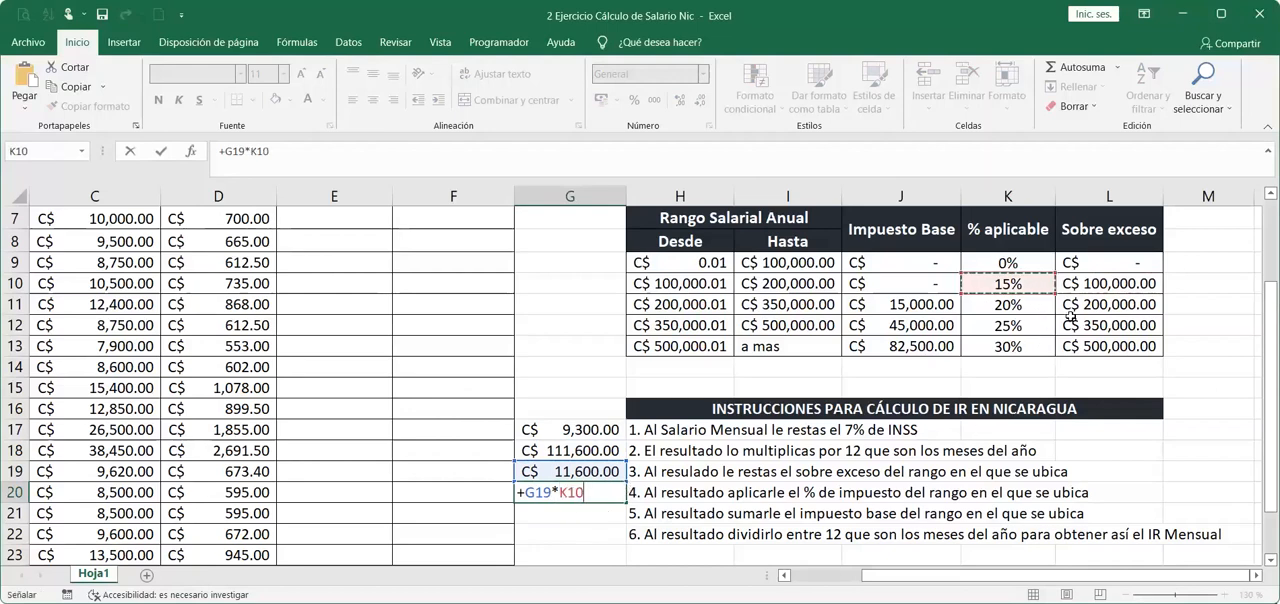
pyautogui.press('Return')
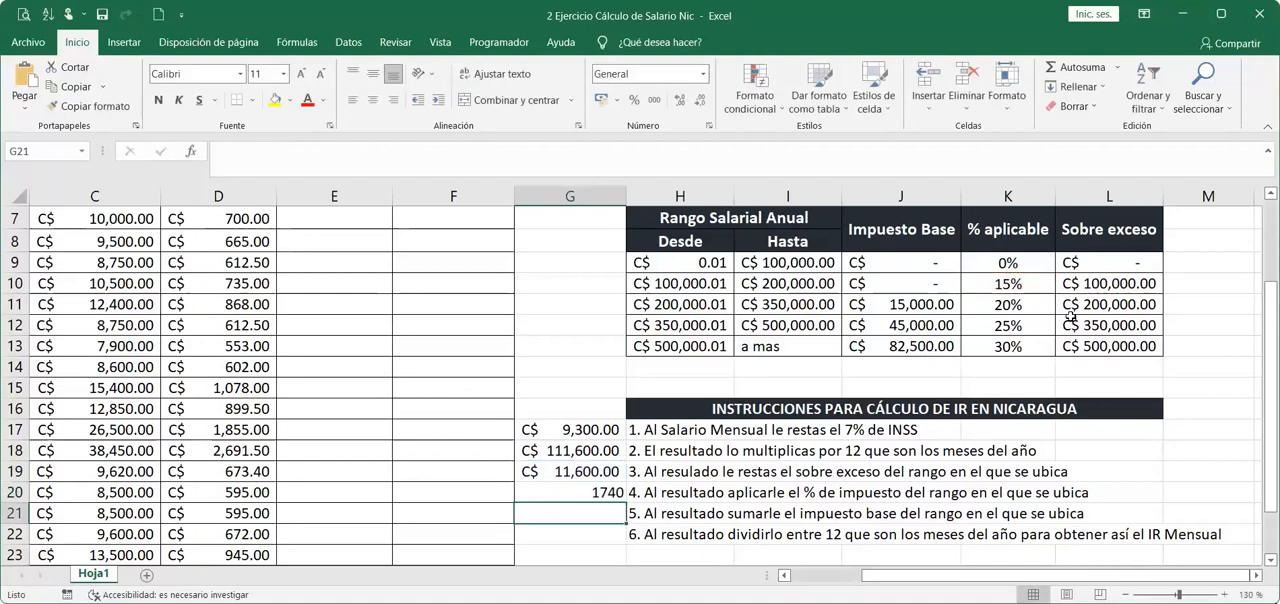
pyautogui.click(605, 492)
pyautogui.click(600, 100)
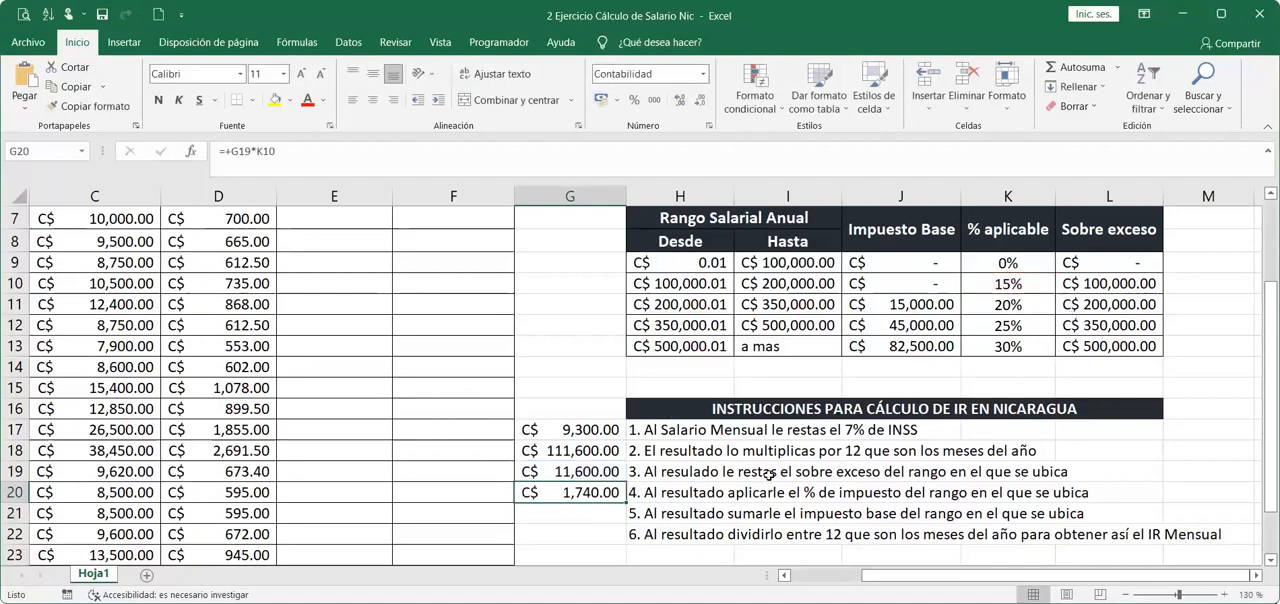
pyautogui.click(592, 513)
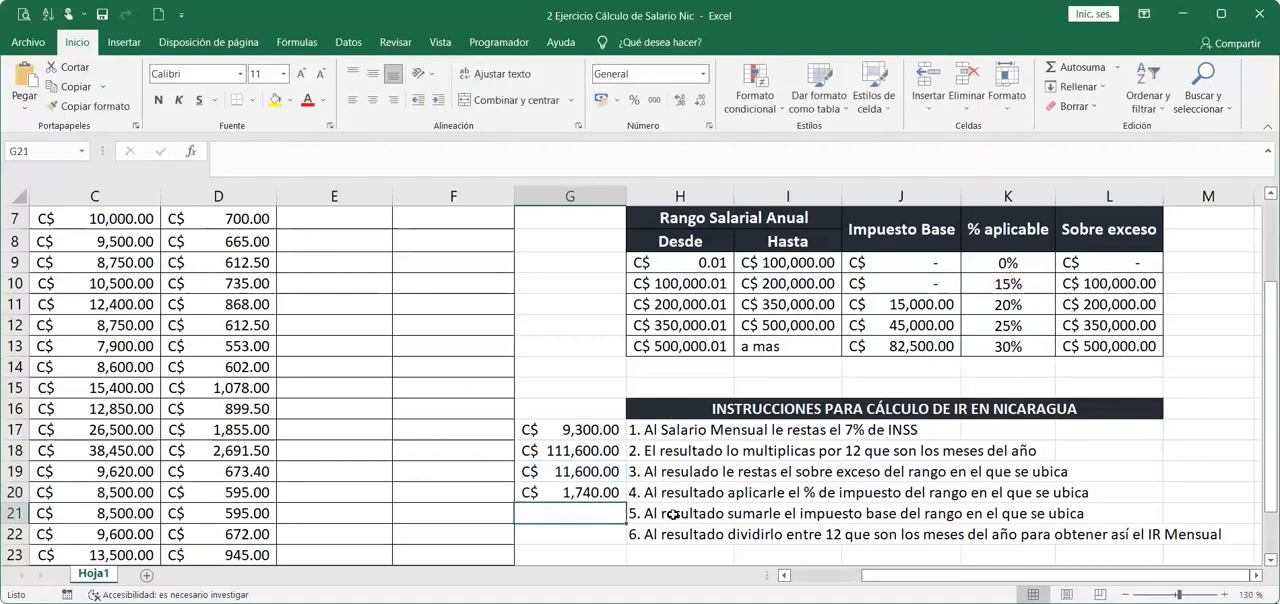
# Add the second range's base tax to the result in G21 with +G20+J10.
pyautogui.write('+')
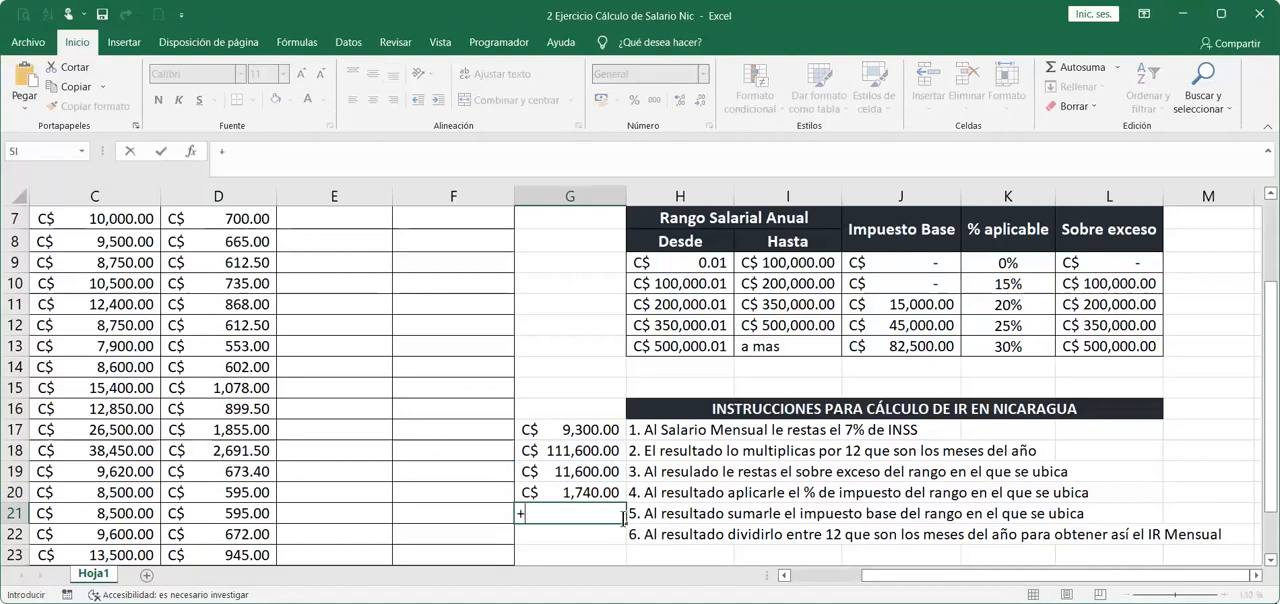
pyautogui.click(592, 492)
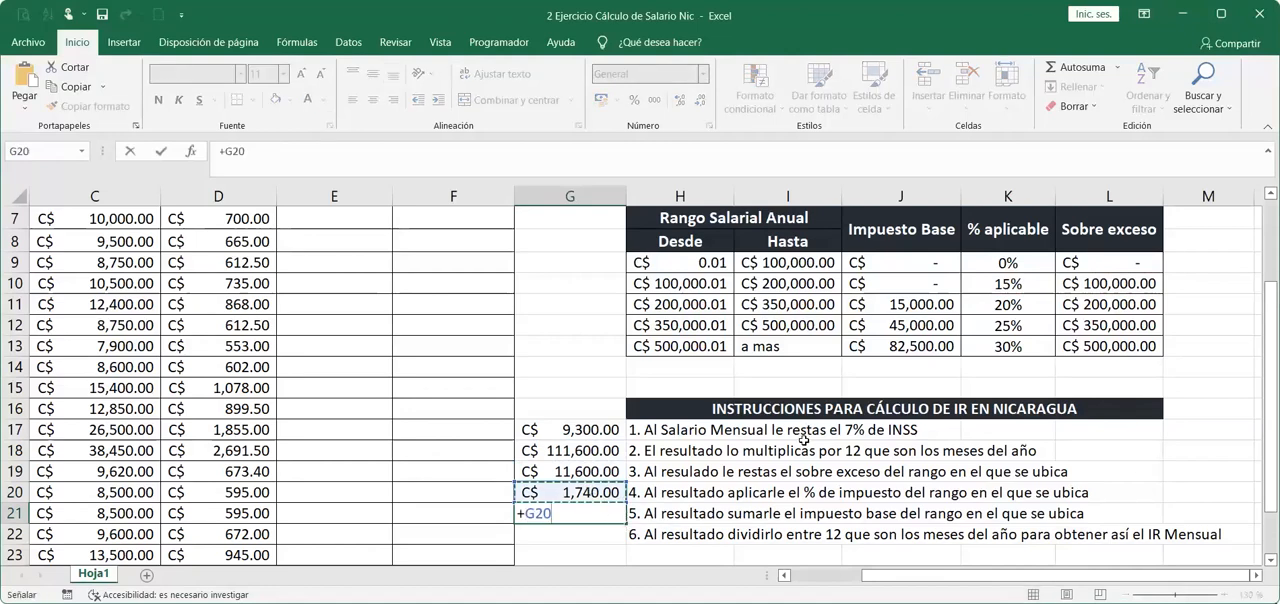
pyautogui.write('+')
pyautogui.click(904, 286)
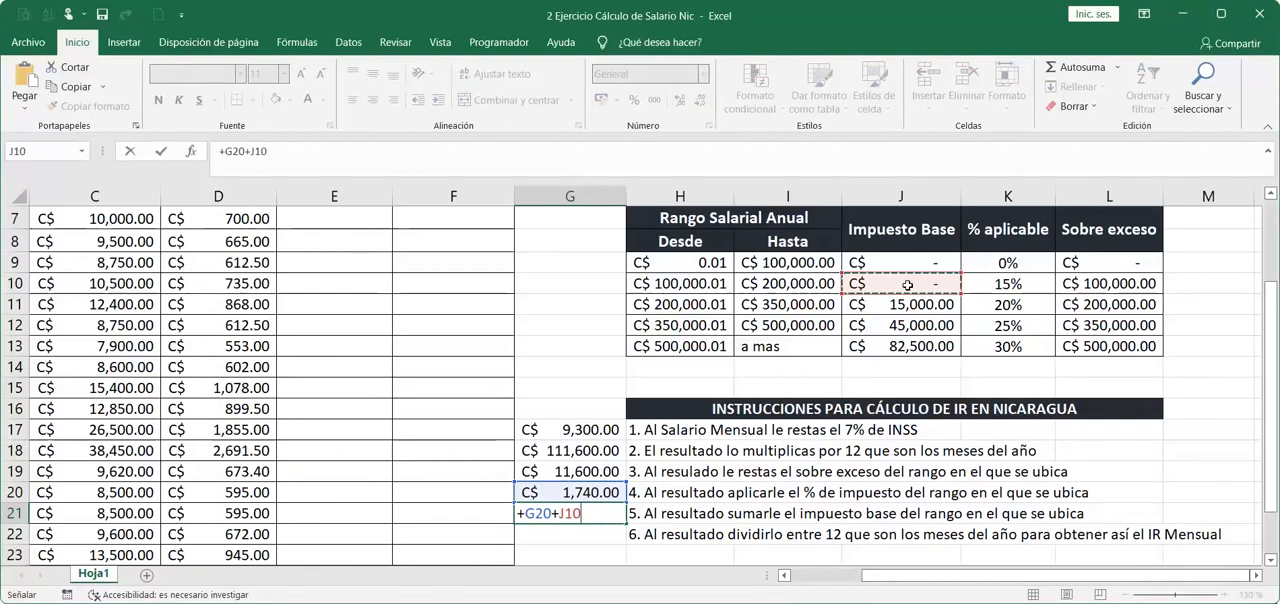
pyautogui.press('Return')
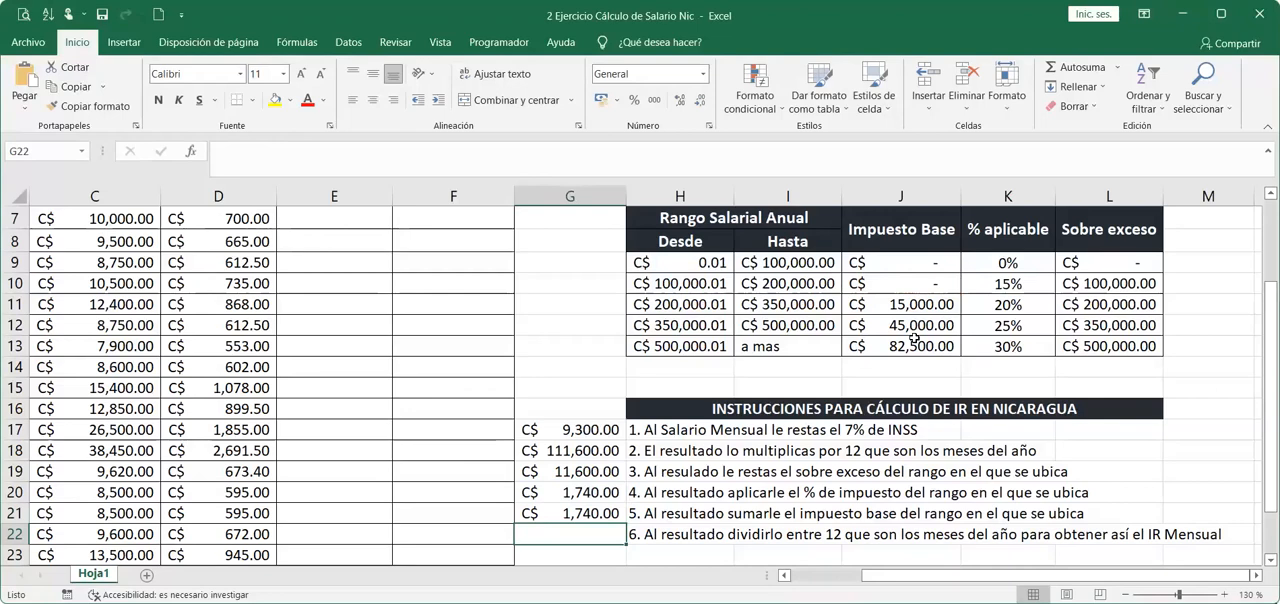
# Calculate the monthly IR in G22 by dividing the annual tax by twelve months with +G21/12.
pyautogui.write('+')
pyautogui.click(610, 513)
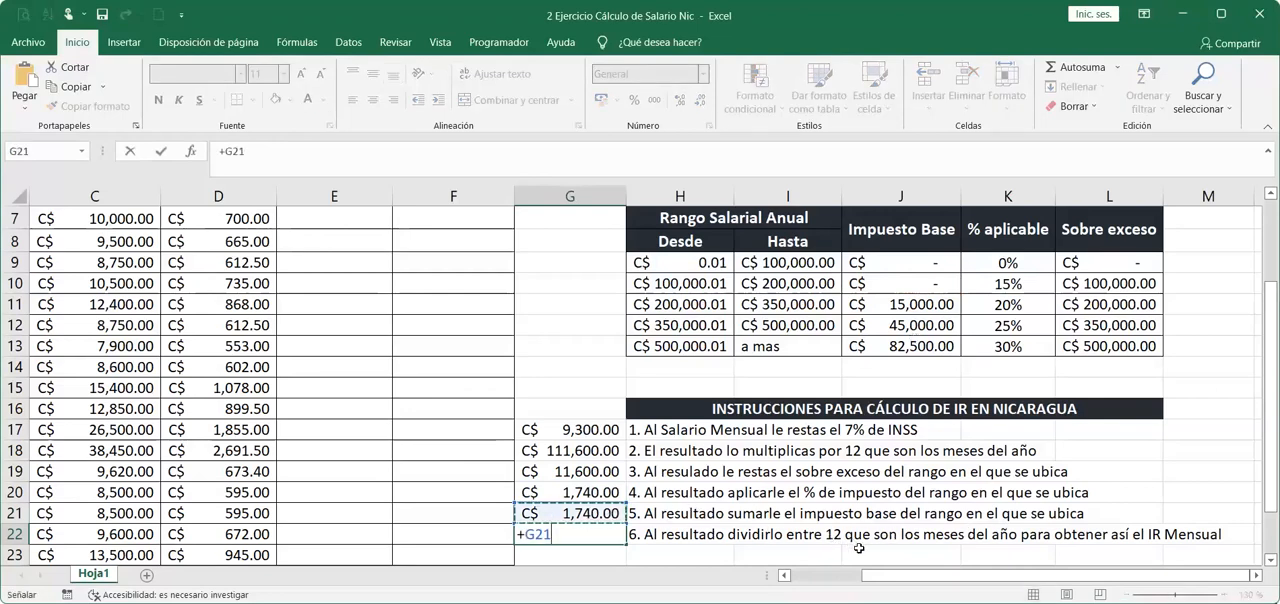
pyautogui.write('/12')
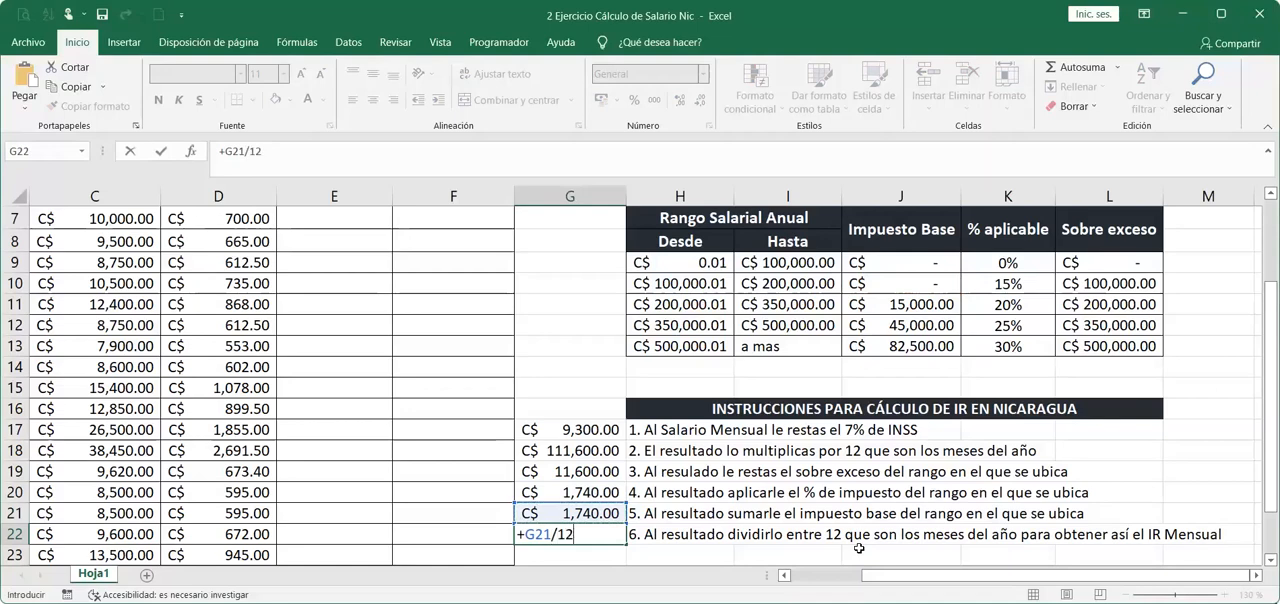
pyautogui.press('Return')
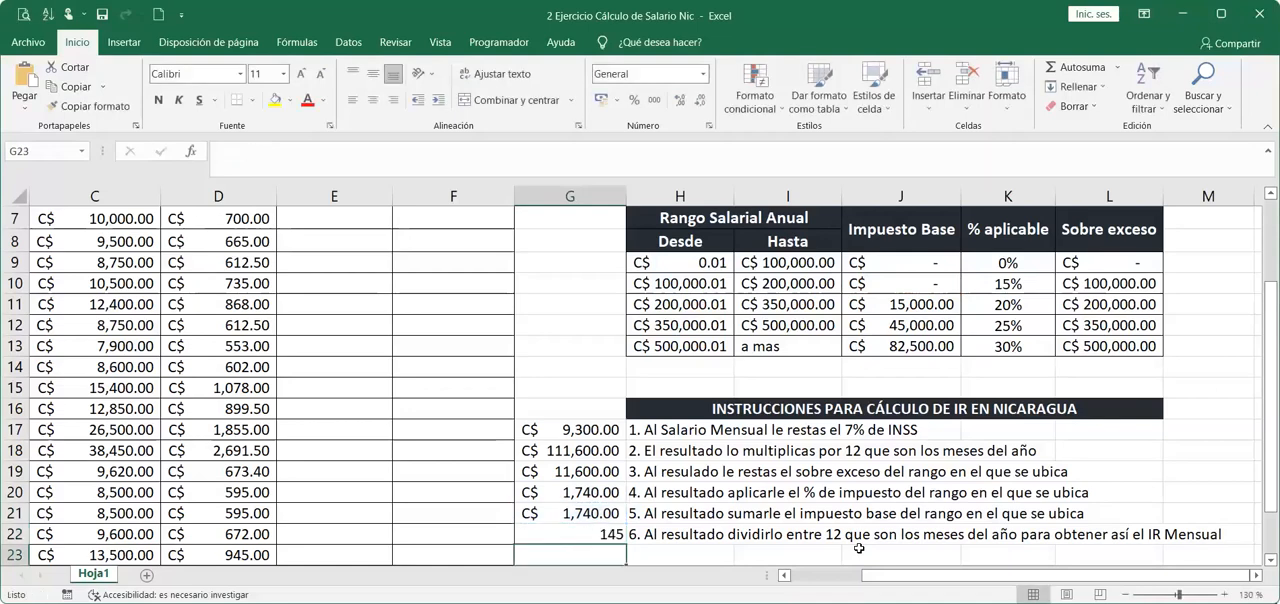
# Give the monthly IR in G22 the C$ Español (Nicaragua) accounting format and a yellow fill.
pyautogui.click(570, 530)
pyautogui.click(614, 102)
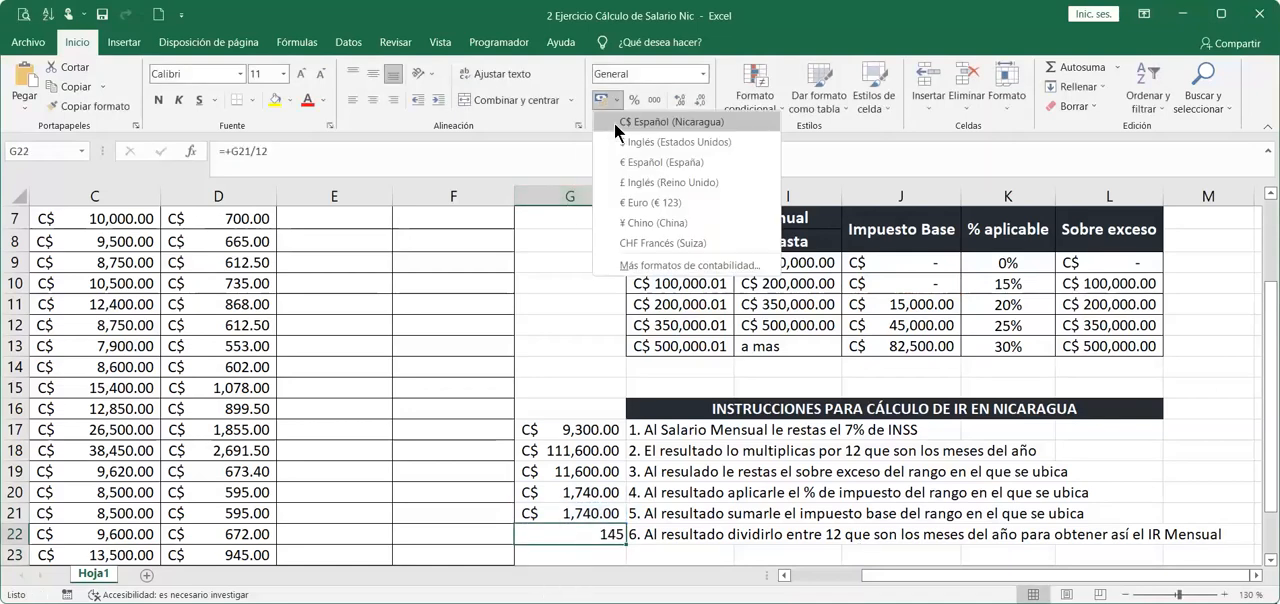
pyautogui.click(614, 123)
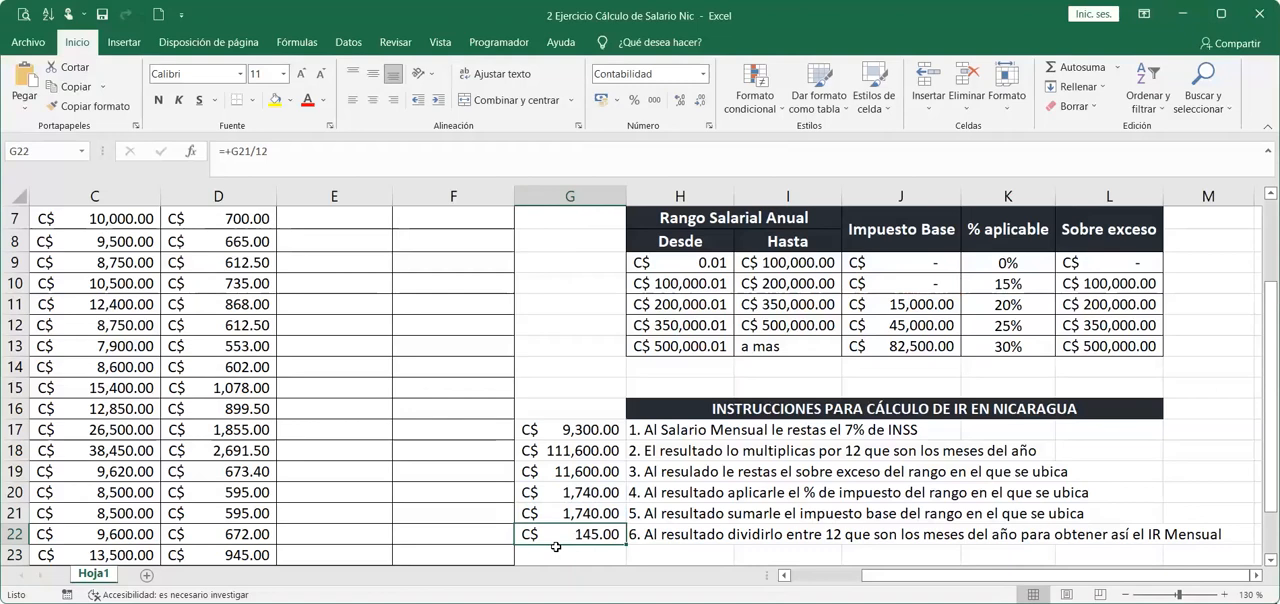
pyautogui.click(280, 101)
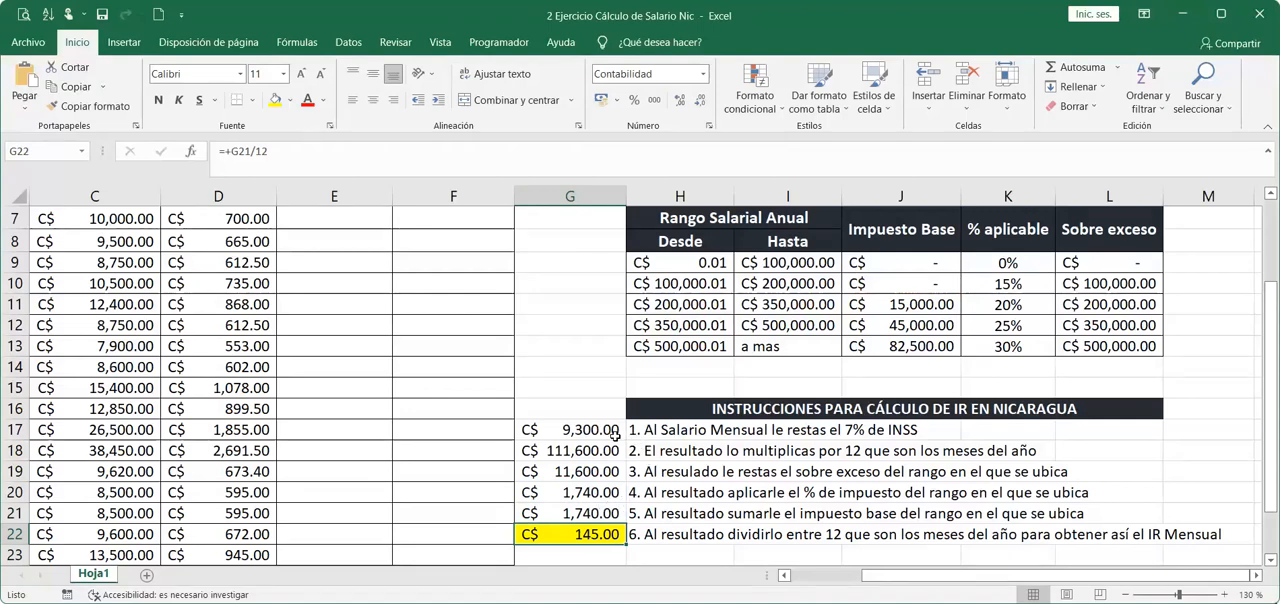
# Review the manual results in G17:G22, the higher ranges of the IR table, and the formulas in G18, G19 and G20.
pyautogui.moveTo(616, 434); pyautogui.dragTo(597, 534)
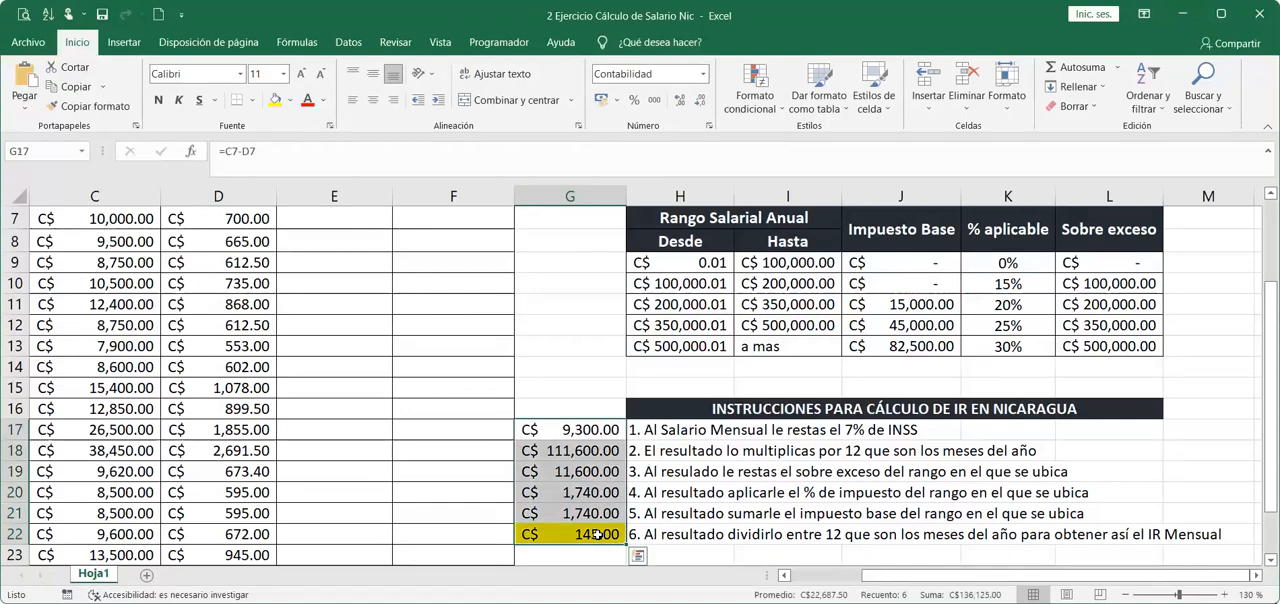
pyautogui.click(324, 218)
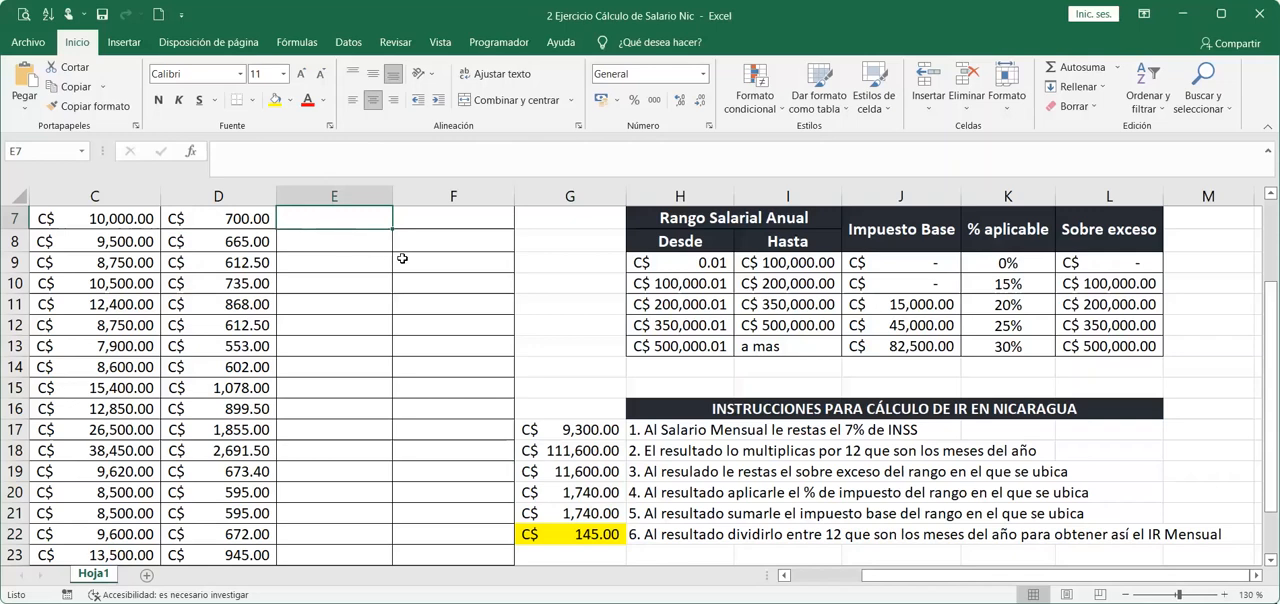
pyautogui.moveTo(695, 282); pyautogui.dragTo(768, 305)
pyautogui.moveTo(700, 327); pyautogui.dragTo(770, 347)
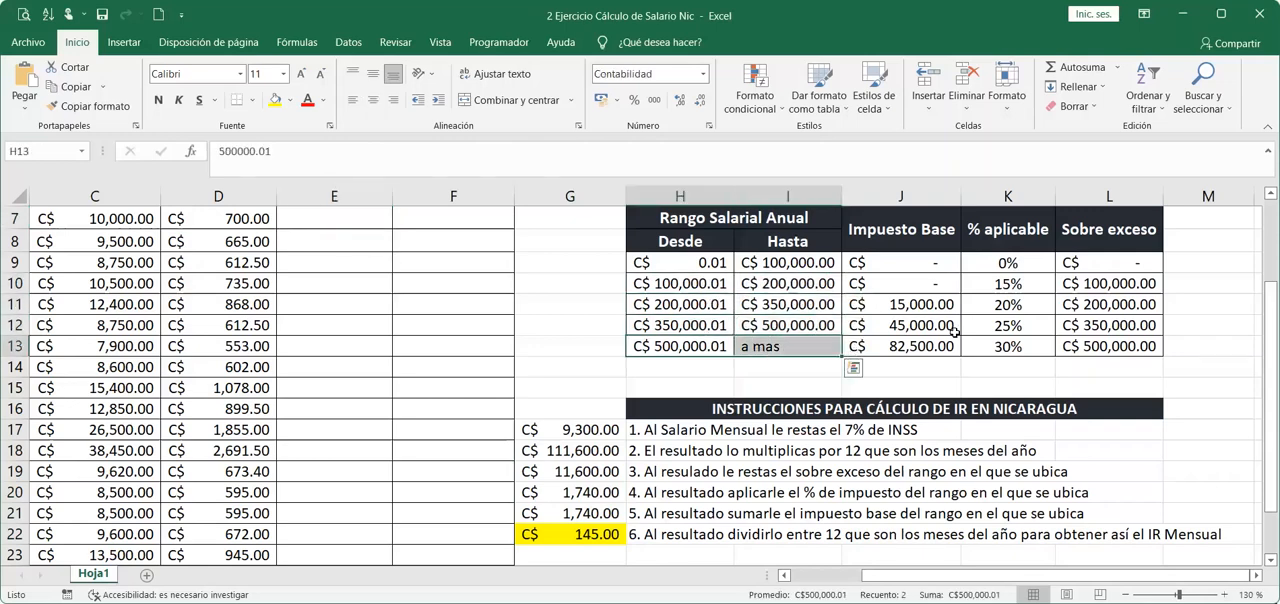
pyautogui.moveTo(900, 325); pyautogui.dragTo(1128, 330)
pyautogui.moveTo(900, 346); pyautogui.dragTo(1098, 352)
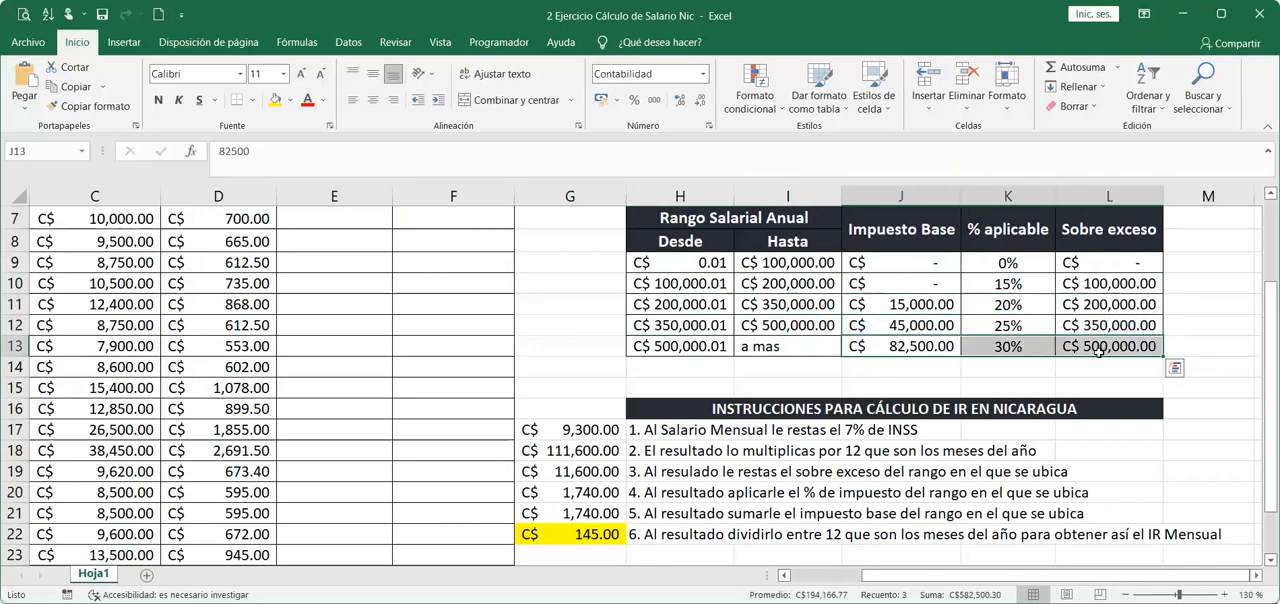
pyautogui.doubleClick(602, 455)
pyautogui.press('Return')
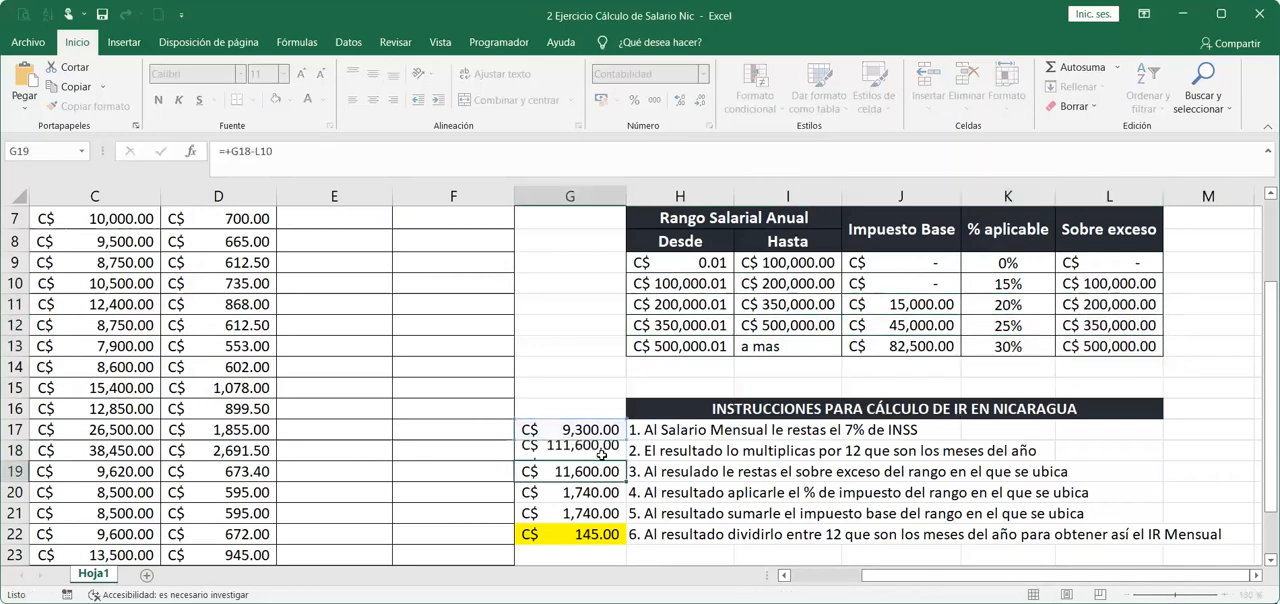
pyautogui.doubleClick(584, 470)
pyautogui.press('Return')
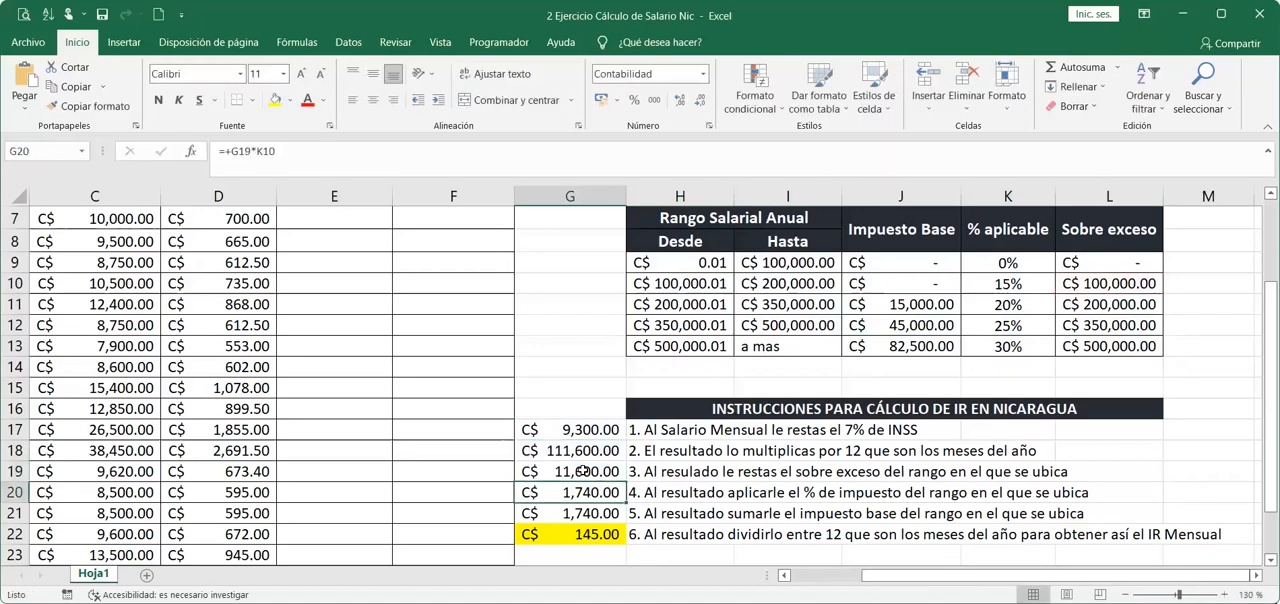
pyautogui.doubleClick(574, 492)
pyautogui.press('Return')
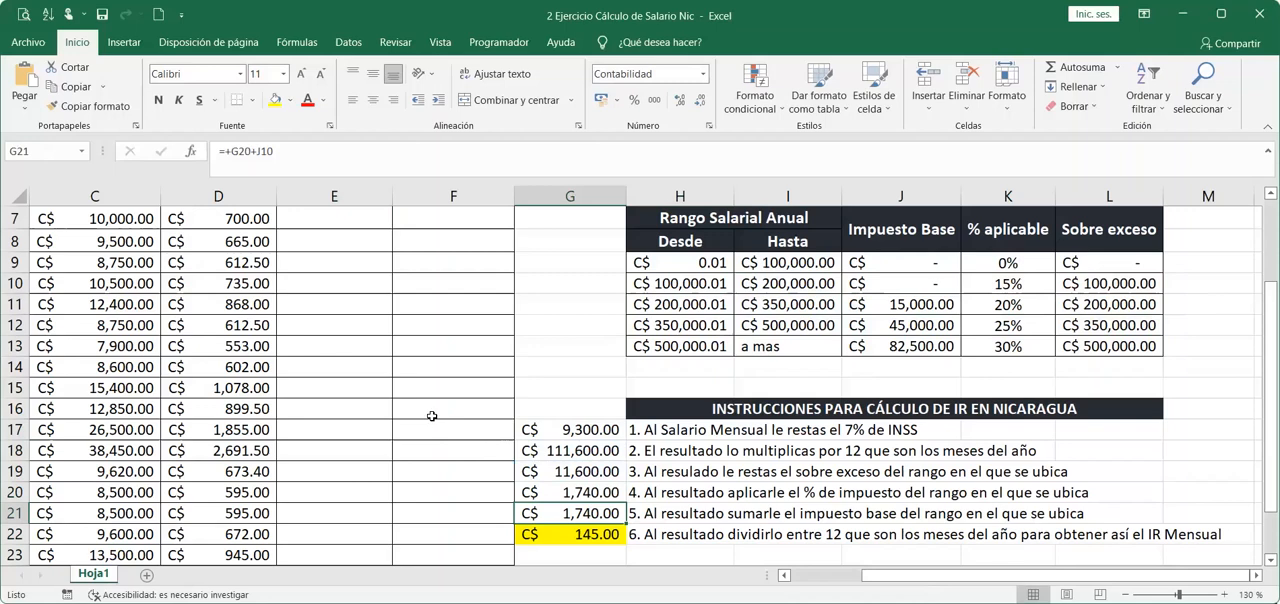
# Enter the label PRUEBA LÓGICA in red font in E4, above the IR column.
pyautogui.scroll(2, 383, 323)
pyautogui.click(390, 340)
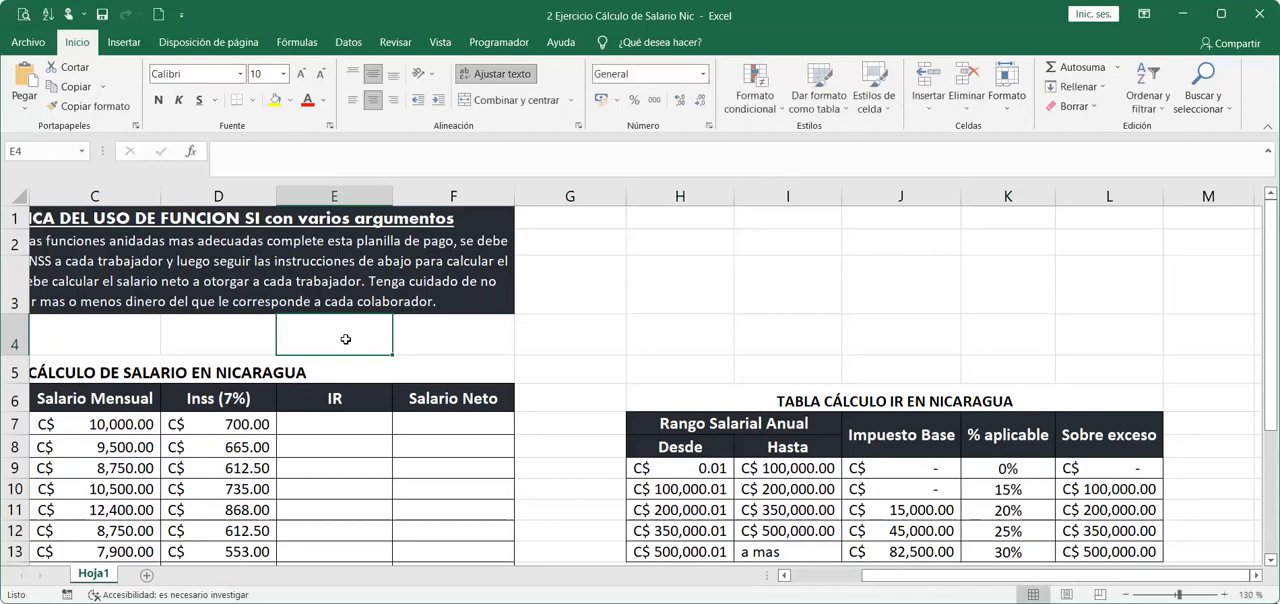
pyautogui.click(305, 101)
pyautogui.write('PRUEBA LÓGIC')
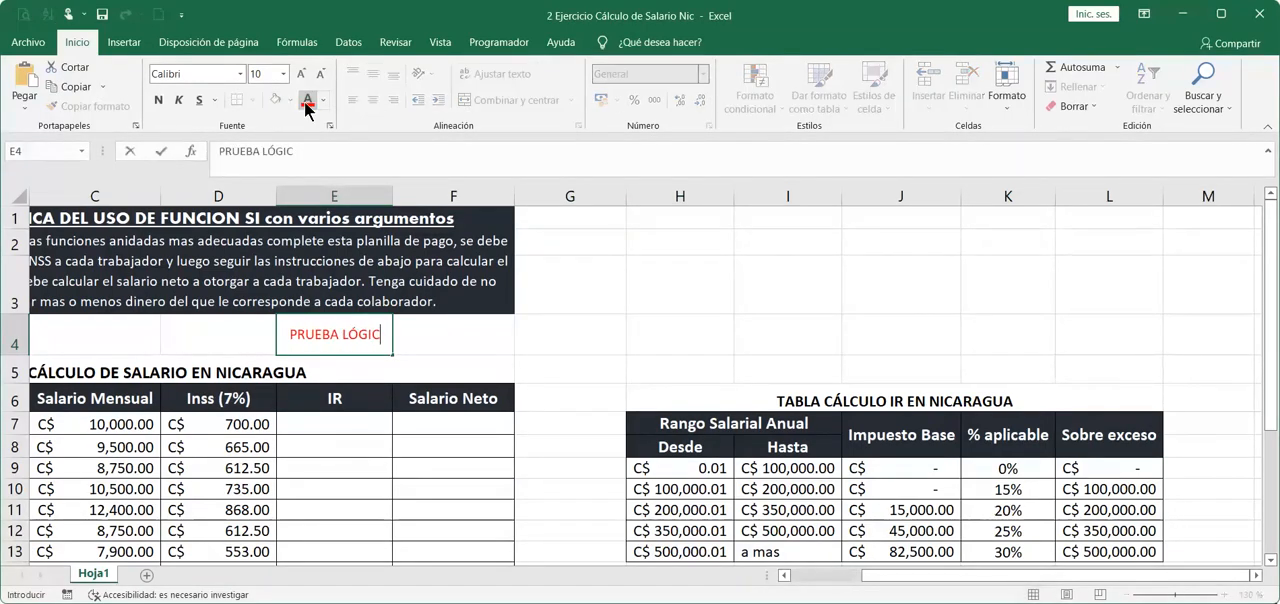
pyautogui.write('A')
pyautogui.press('Tab')
pyautogui.write('VE')
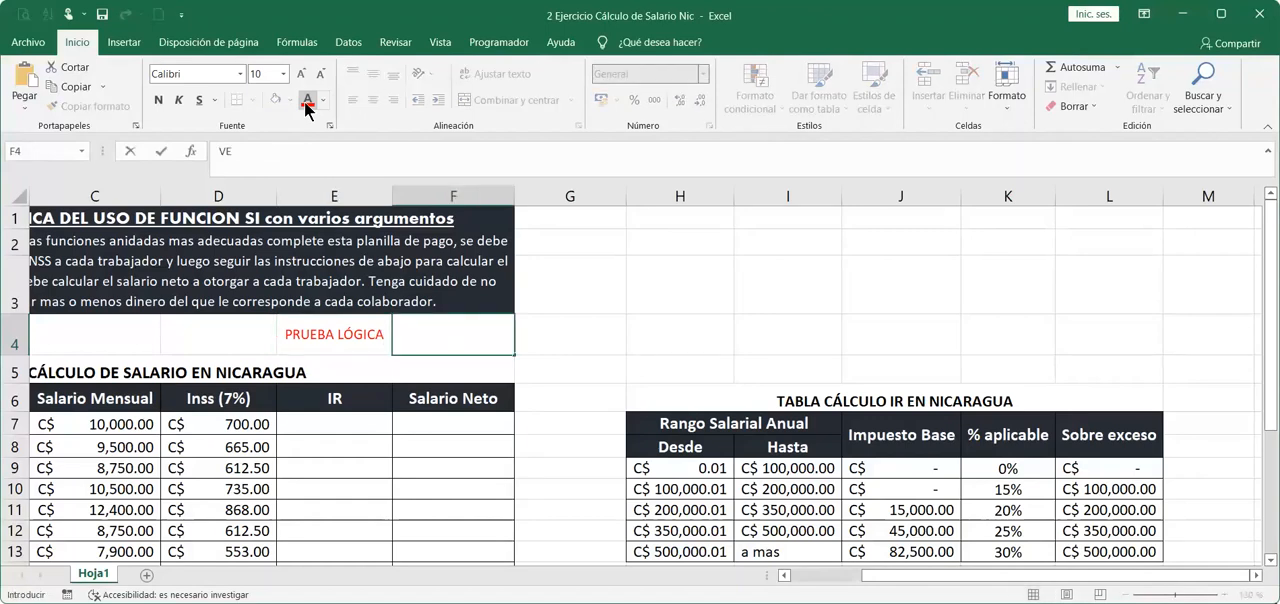
pyautogui.press('Escape')
pyautogui.press('Left')
pyautogui.press('Left')
pyautogui.press('Left')
pyautogui.press('Left')
pyautogui.press('Left')
pyautogui.press('Right')
pyautogui.press('Right')
pyautogui.press('Right')
pyautogui.press('Right')
pyautogui.press('Right')
pyautogui.press('Right')
pyautogui.press('Left')
pyautogui.hotkey('shift', 'Right')
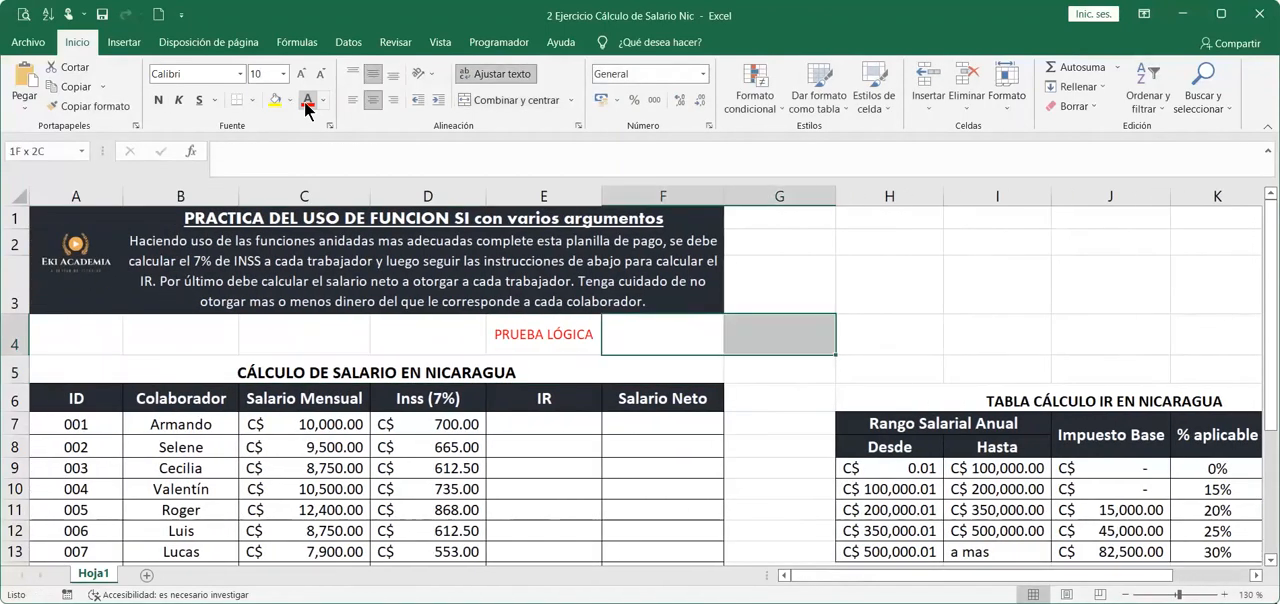
# Enter the labels VERDADERA in F4 and FALSA in G4, beside PRUEBA LÓGICA.
pyautogui.click(640, 325)
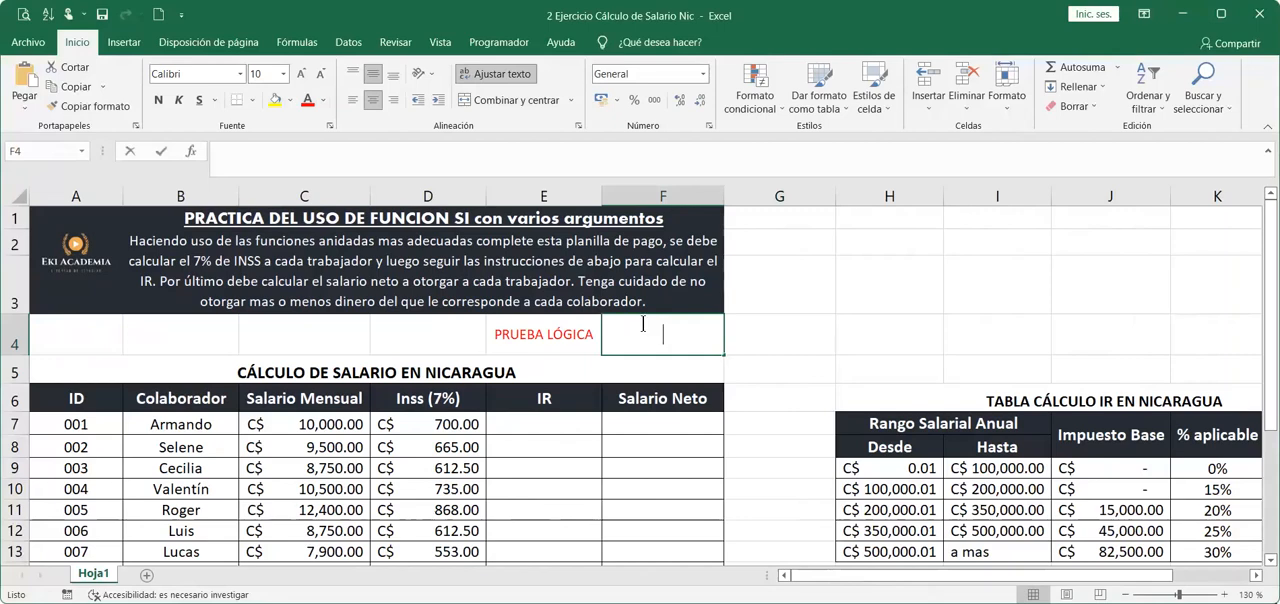
pyautogui.write('VEDADER')
pyautogui.press('BackSpace')
pyautogui.write('DERA')
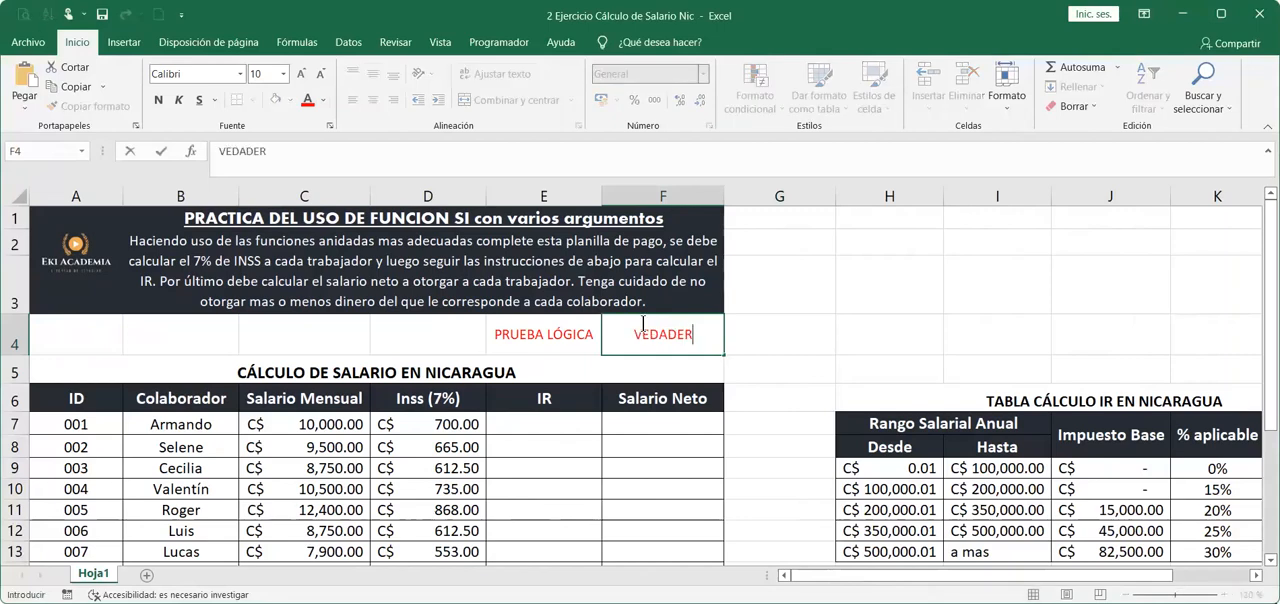
pyautogui.press('Tab')
pyautogui.write('FALSA')
pyautogui.click(643, 323)
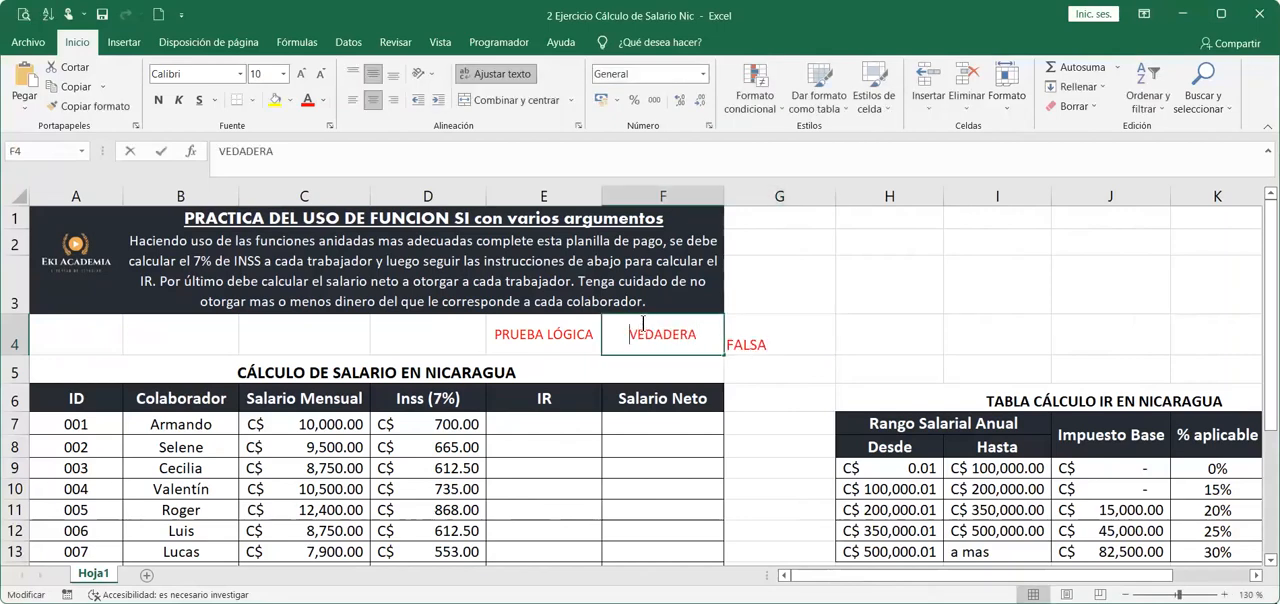
pyautogui.doubleClick(643, 323)
pyautogui.write('R')
pyautogui.press('Return')
# Copy the formatting of F4 to G4 and fill the three labels in E4:G4 with yellow.
pyautogui.click(645, 330)
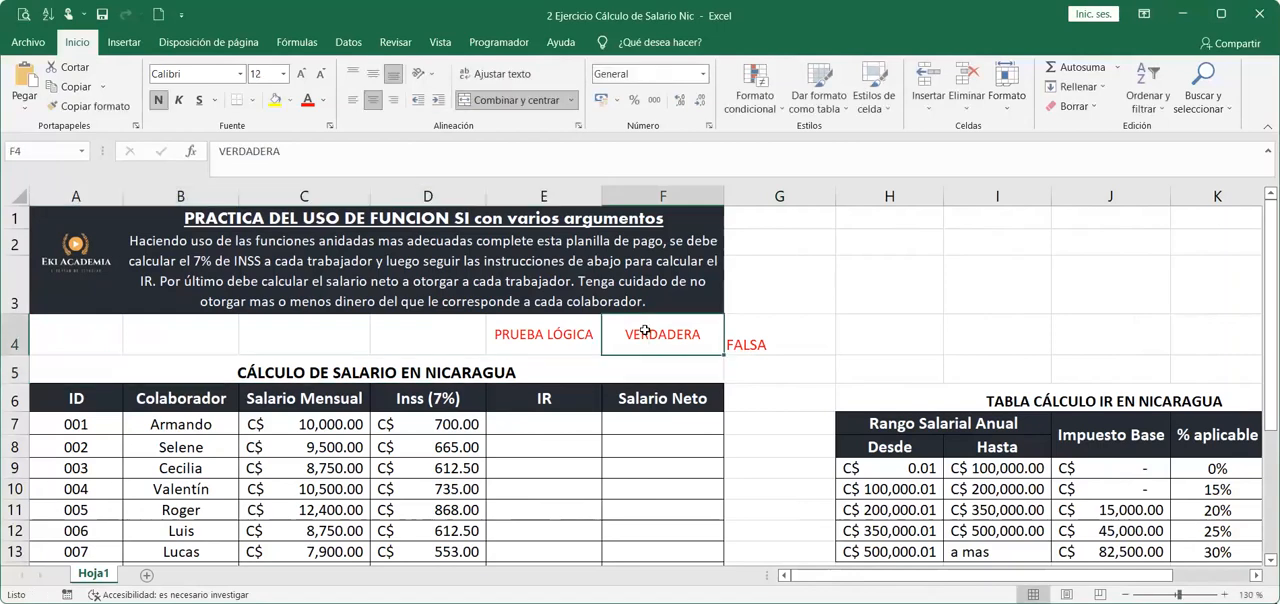
pyautogui.click(68, 106)
pyautogui.click(783, 327)
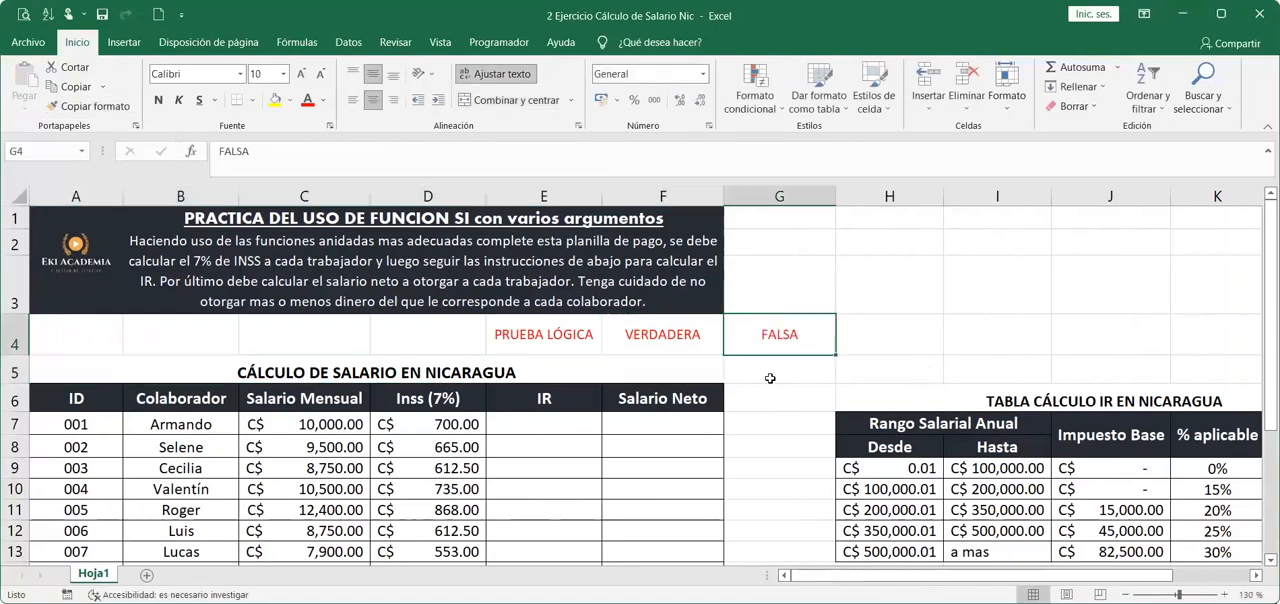
pyautogui.moveTo(582, 344); pyautogui.dragTo(794, 340)
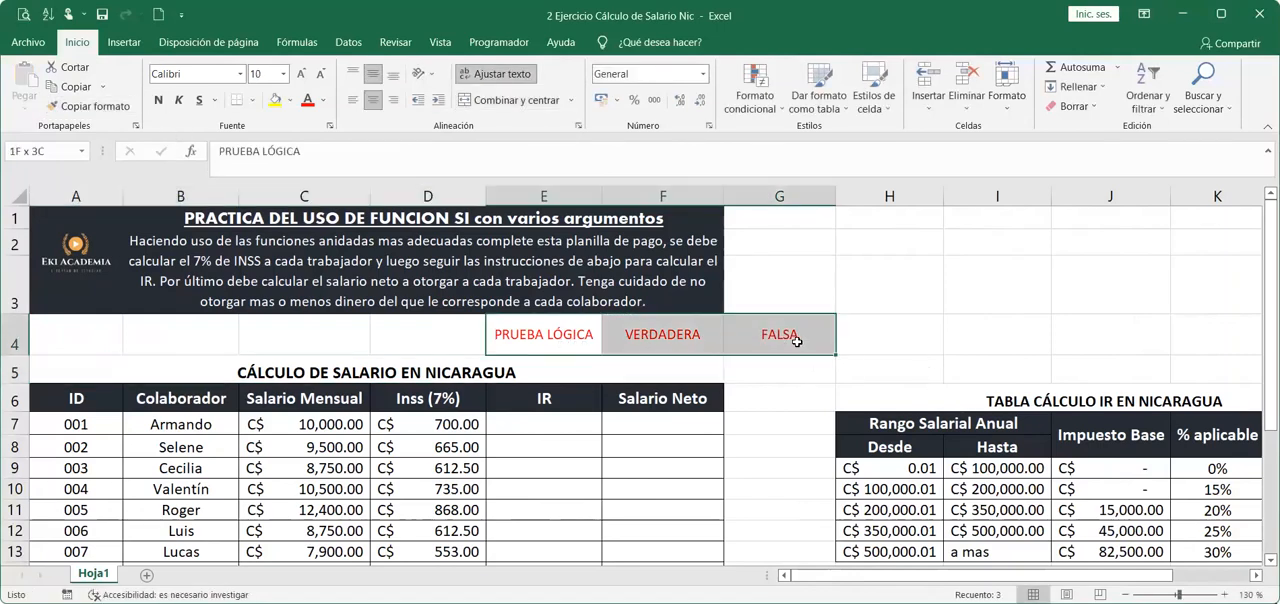
pyautogui.click(275, 100)
# Begin the first employee's IR formula in E7 with =SI(C7-D7*12 as the start of the logical test.
pyautogui.scroll(-1, 660, 328)
pyautogui.click(560, 318)
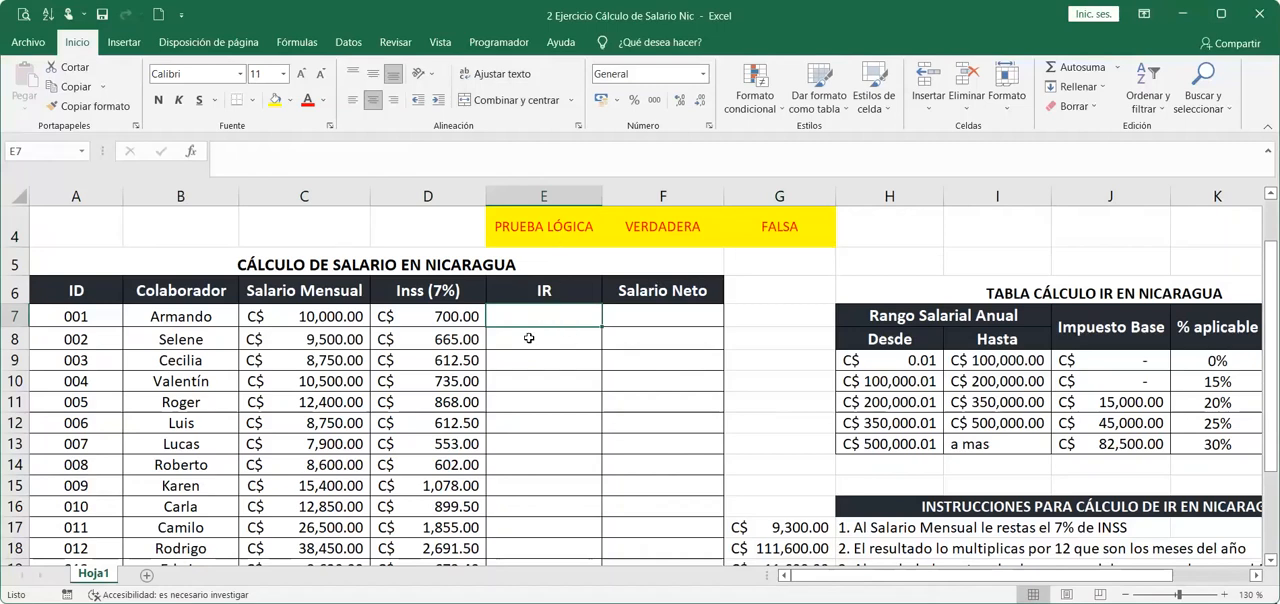
pyautogui.write('=')
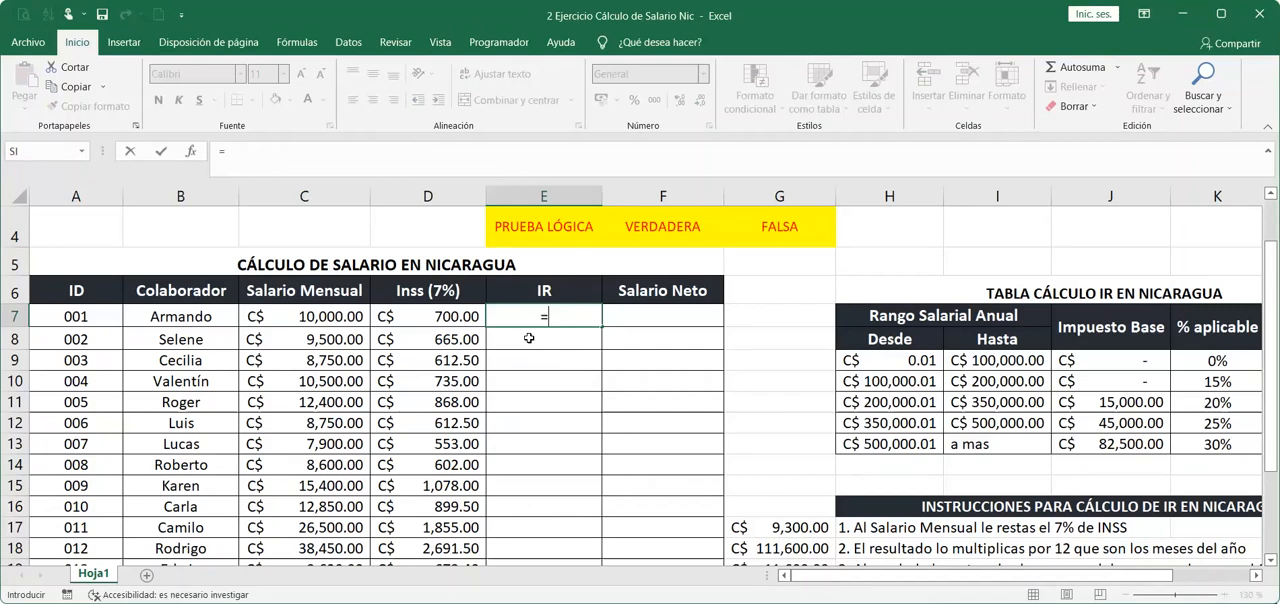
pyautogui.write('SI(')
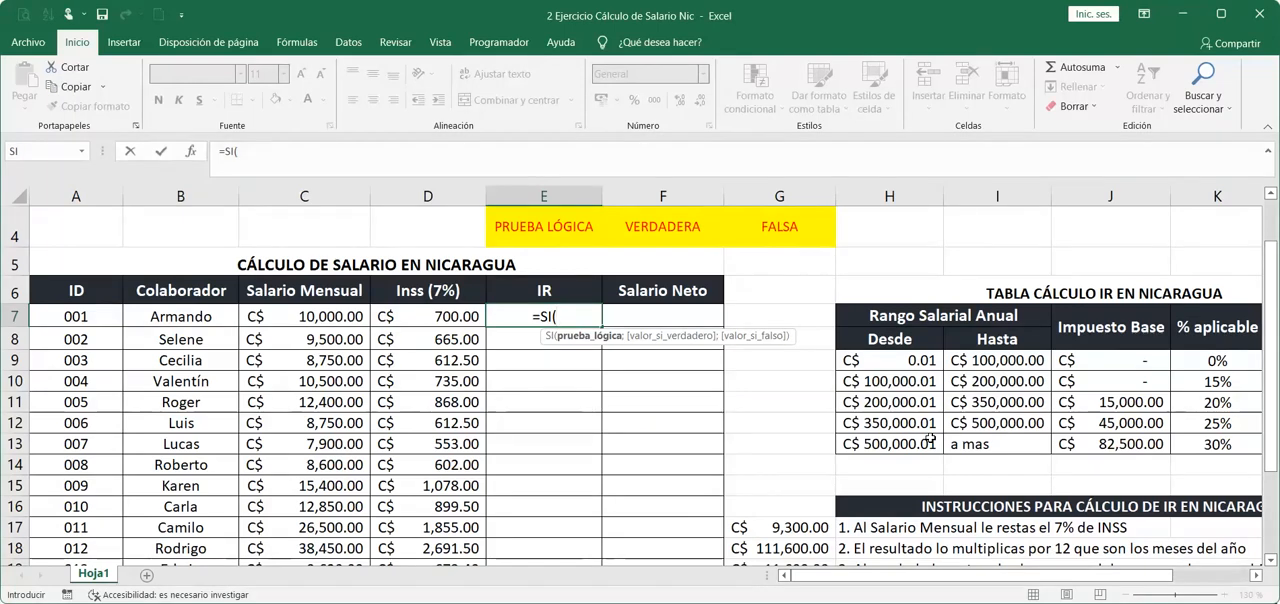
pyautogui.click(344, 318)
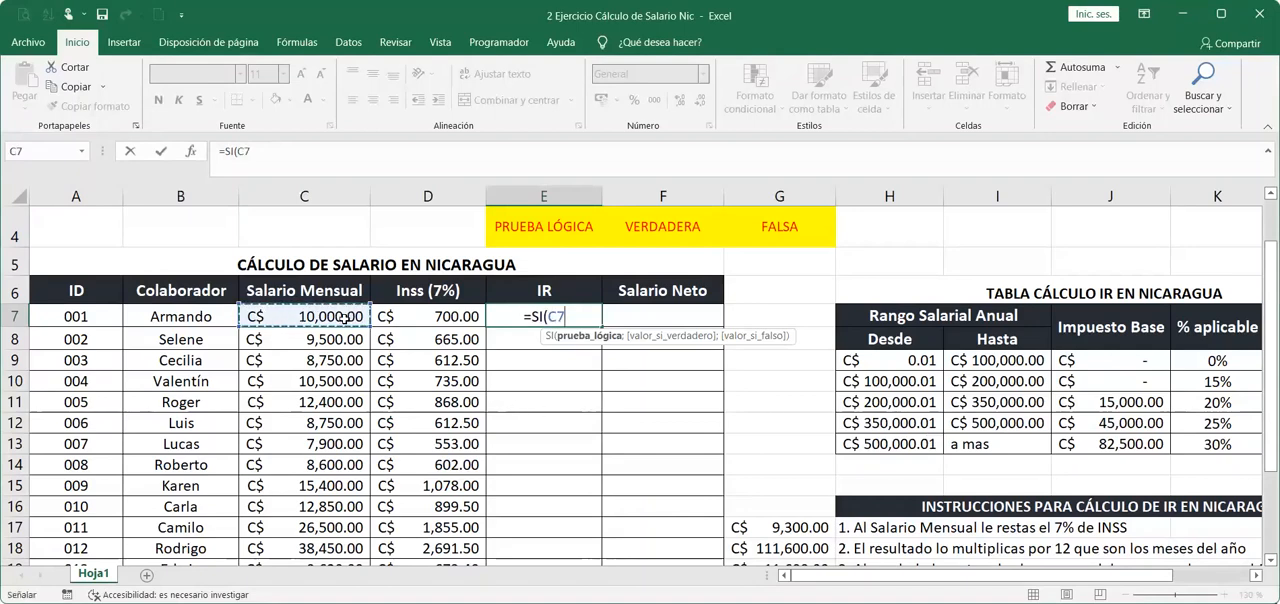
pyautogui.write('-')
pyautogui.click(399, 318)
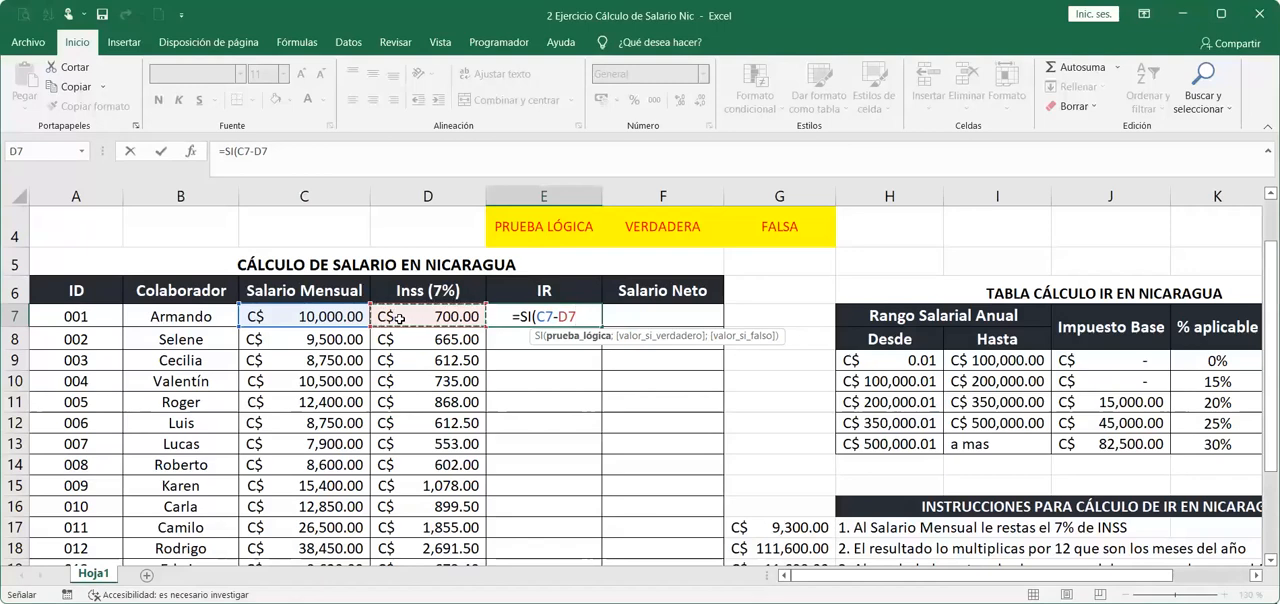
pyautogui.write('*12')
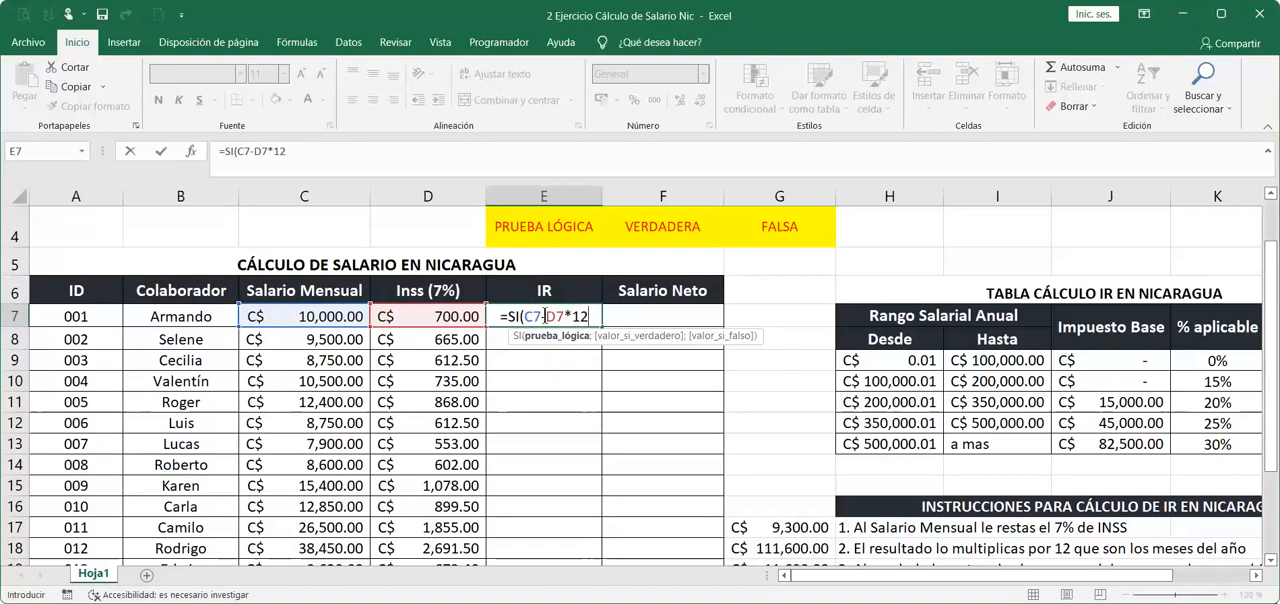
# Enclose the subtraction C7-D7 in parentheses in the E7 formula, so that it reads =SI((C7-D7)*12.
pyautogui.moveTo(557, 316); pyautogui.dragTo(587, 317)
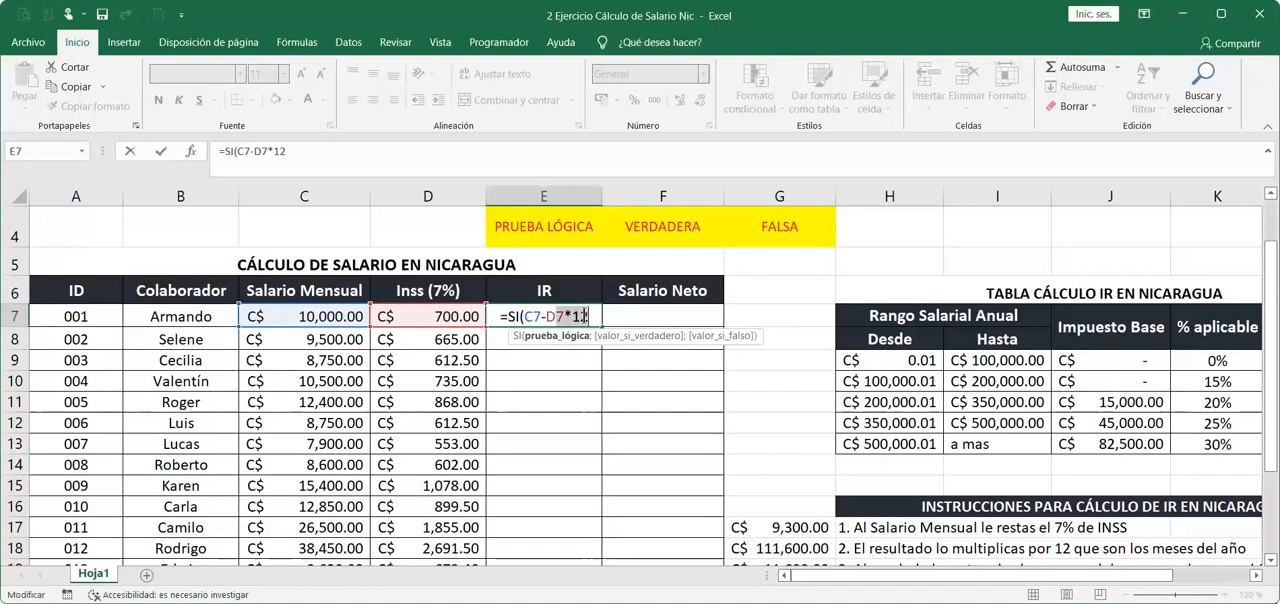
pyautogui.click(564, 316)
pyautogui.write(')')
pyautogui.click(522, 316)
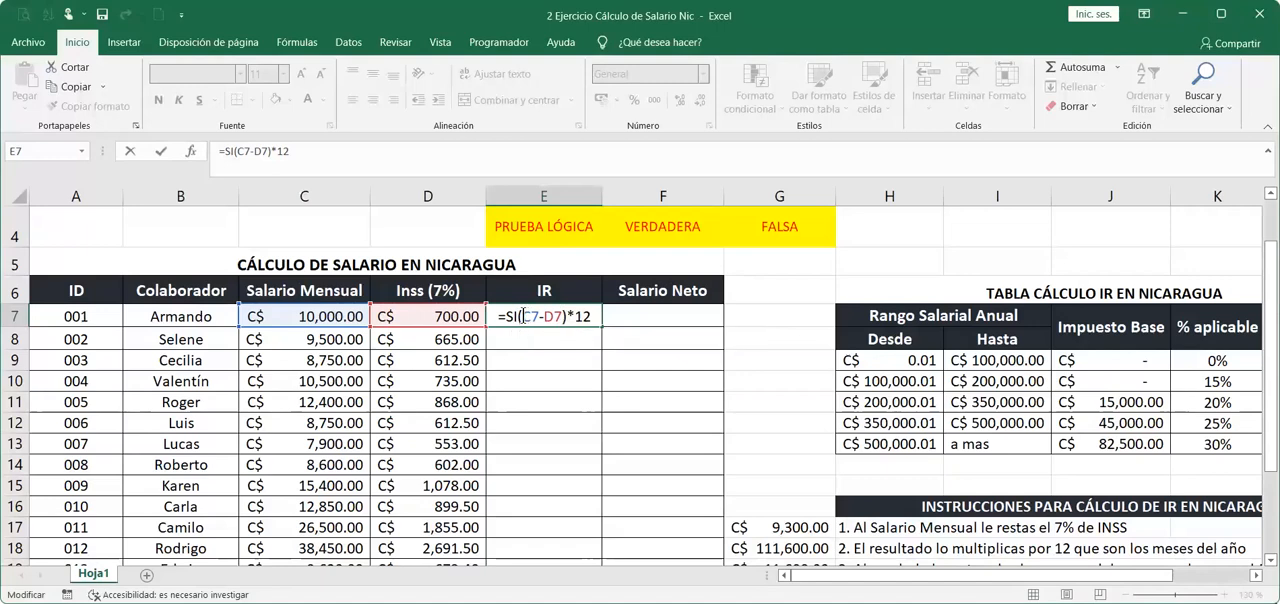
pyautogui.write('(')
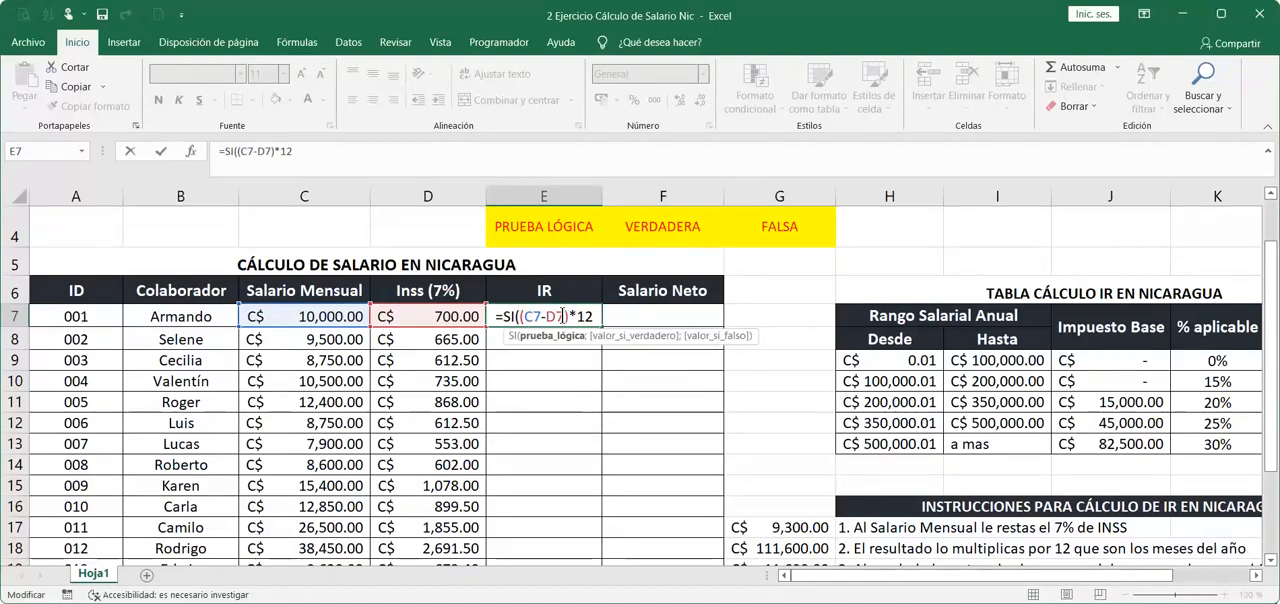
pyautogui.moveTo(566, 316); pyautogui.dragTo(524, 316)
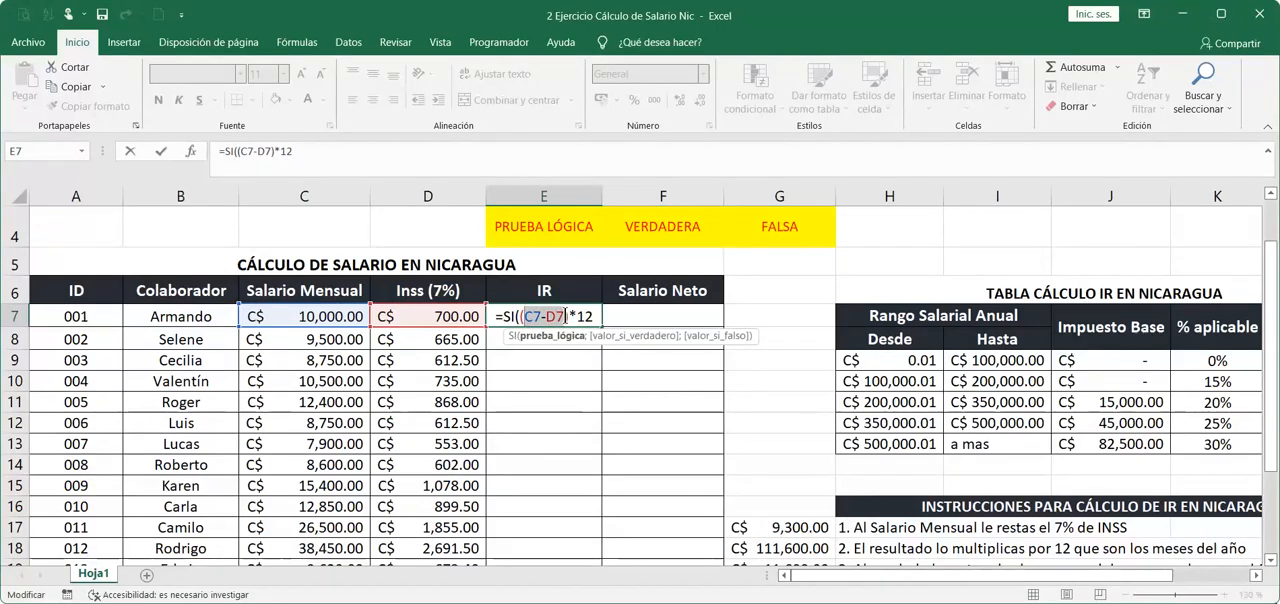
pyautogui.click(574, 316)
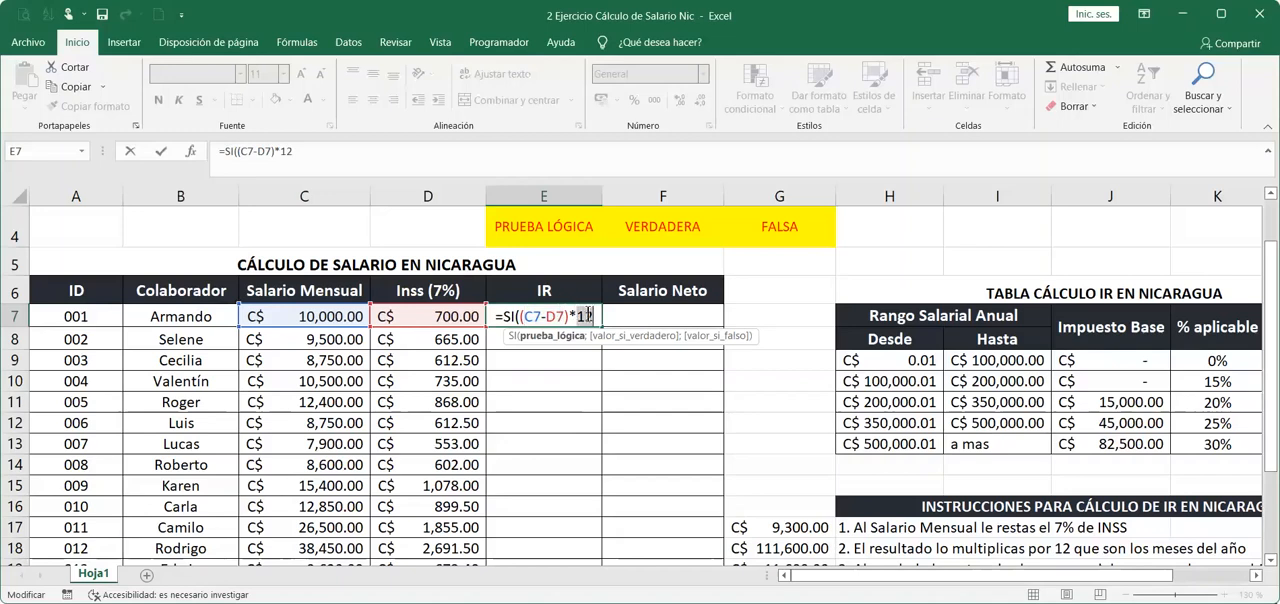
pyautogui.click(528, 316)
pyautogui.moveTo(528, 316); pyautogui.dragTo(515, 316)
pyautogui.click(576, 316)
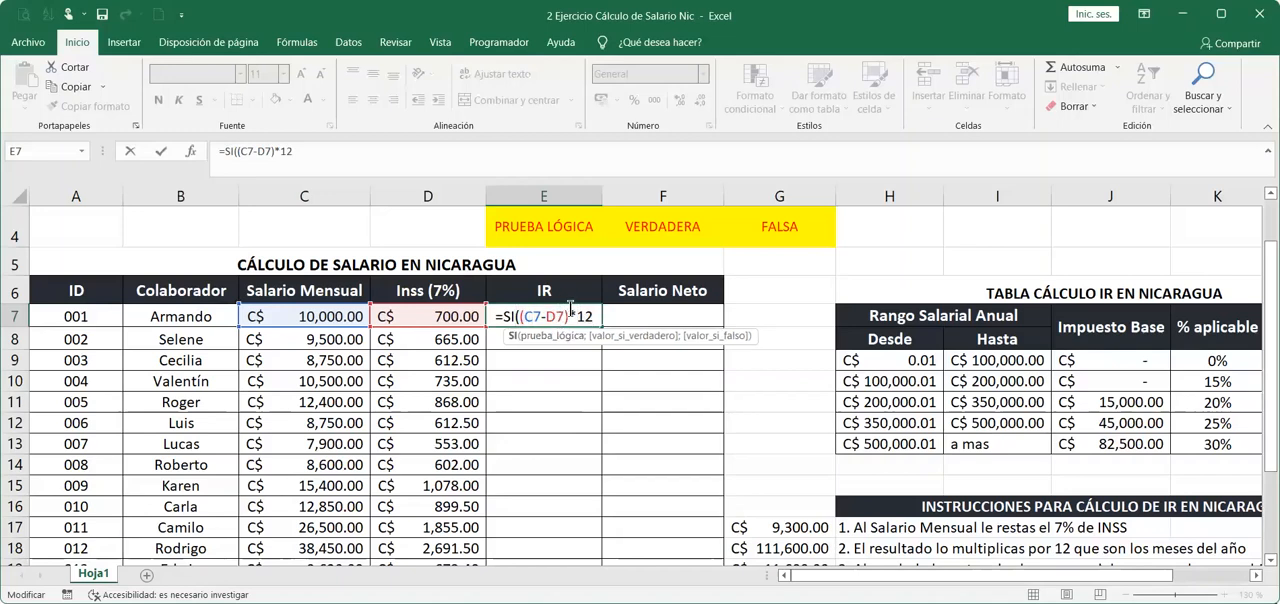
pyautogui.moveTo(520, 316); pyautogui.dragTo(595, 316)
# Complete the first logical test in E7 with <= and an absolute reference to the first bracket's upper limit, $I$9.
pyautogui.click(595, 316)
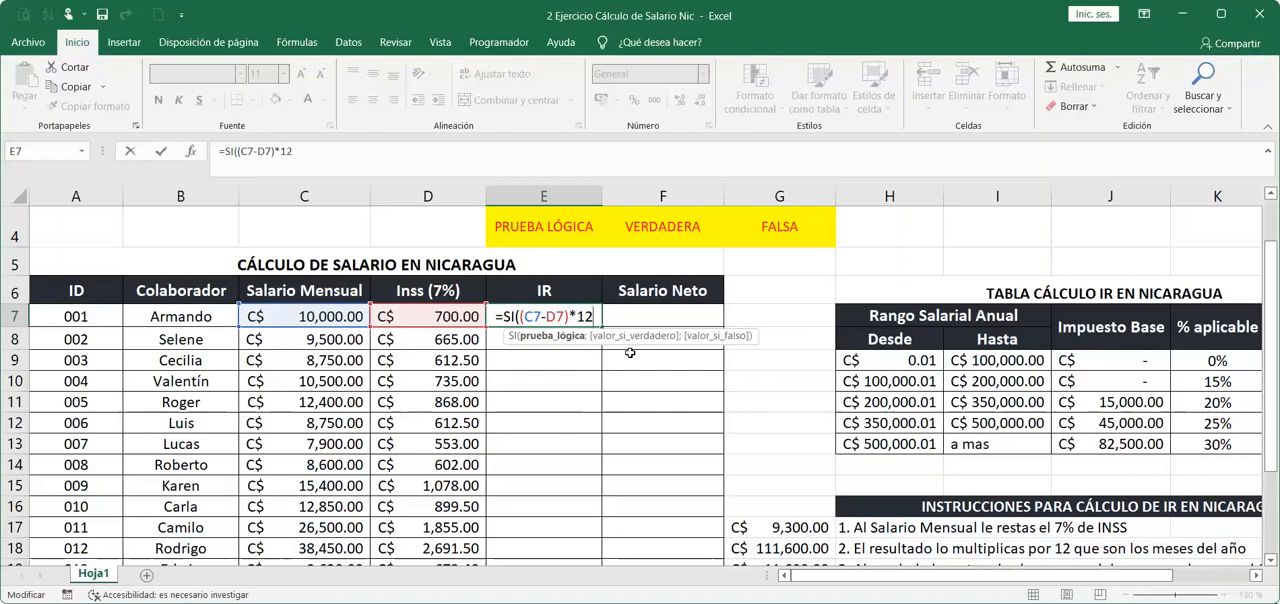
pyautogui.write(':')
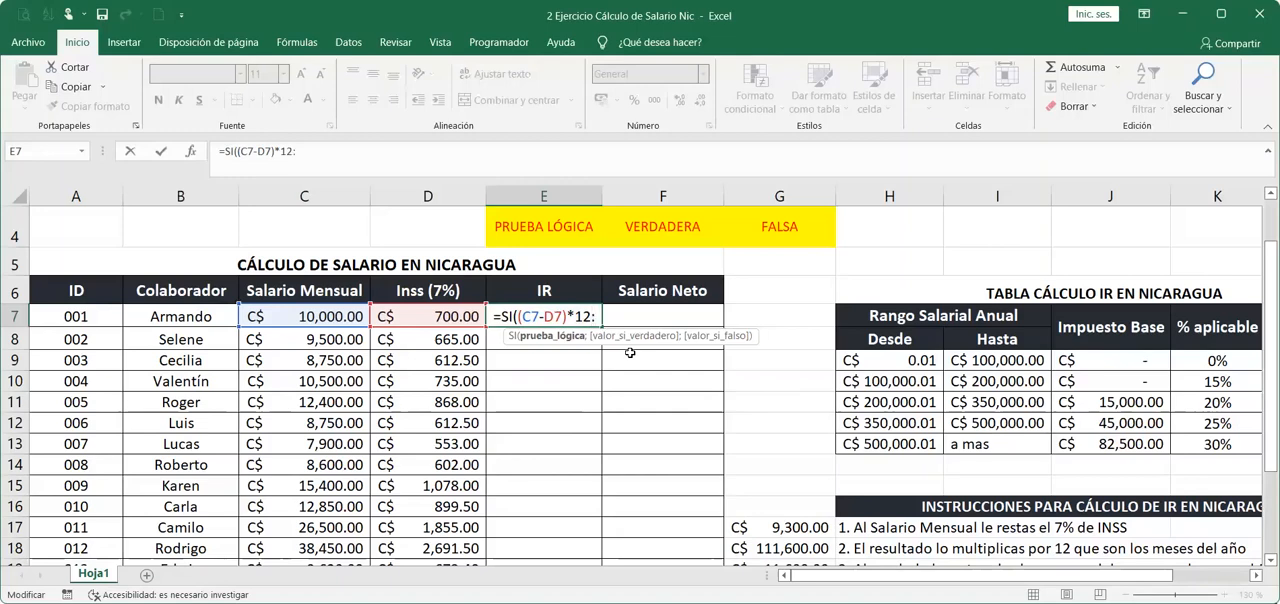
pyautogui.press('BackSpace')
pyautogui.write('<=')
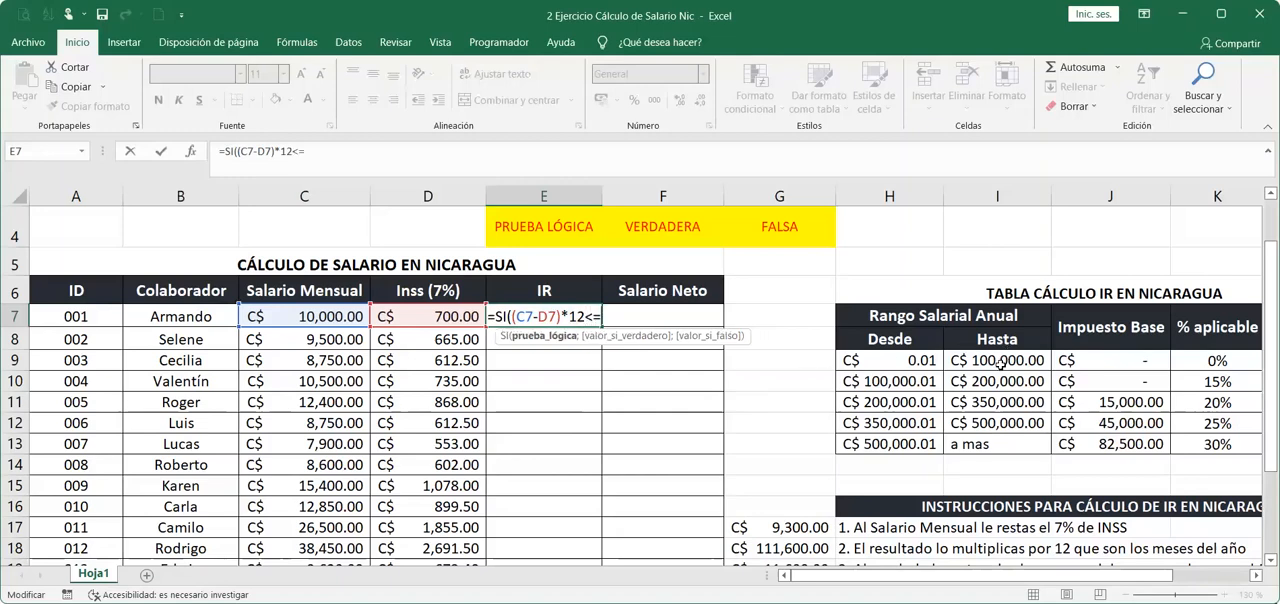
pyautogui.click(1001, 370)
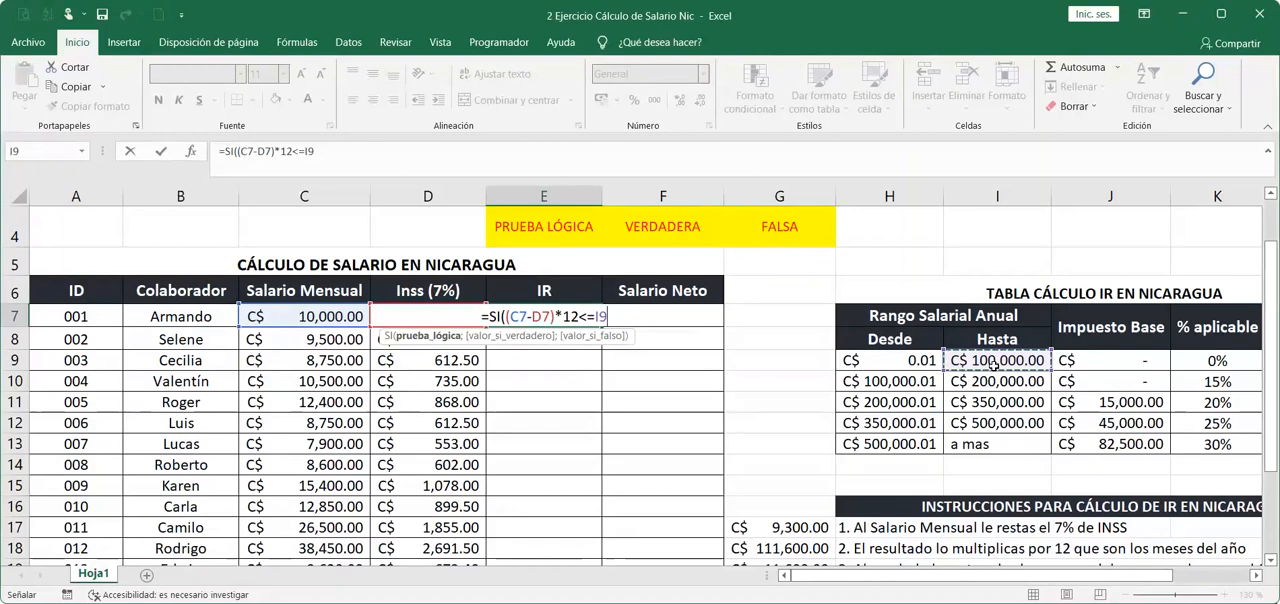
pyautogui.press('F4')
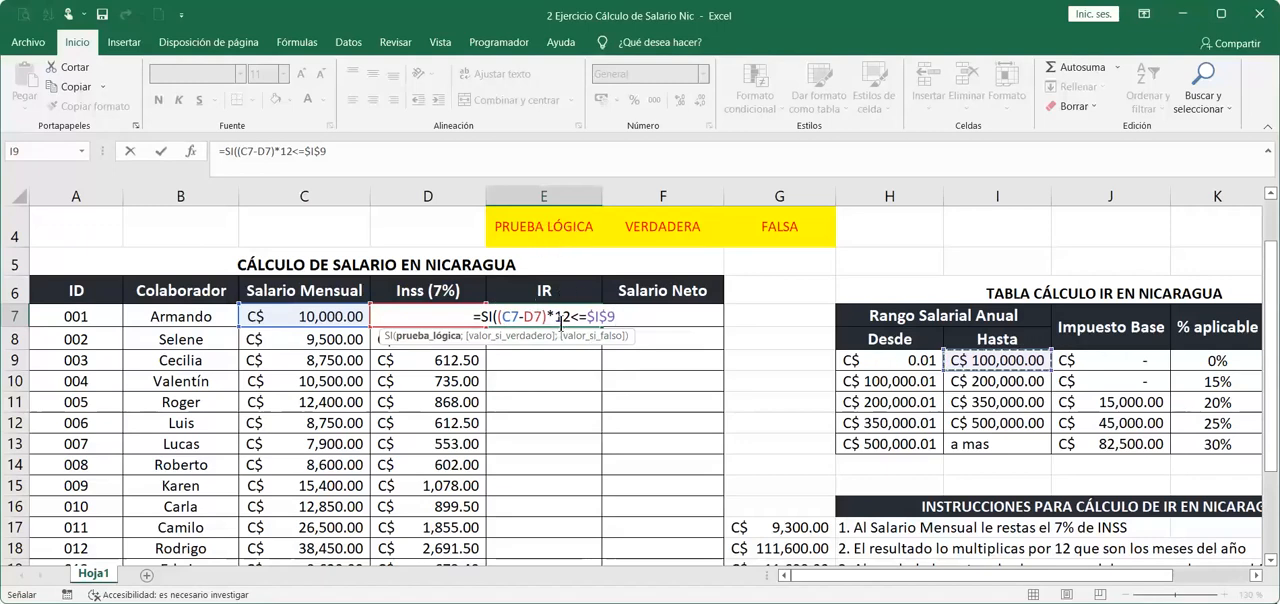
pyautogui.write(';')
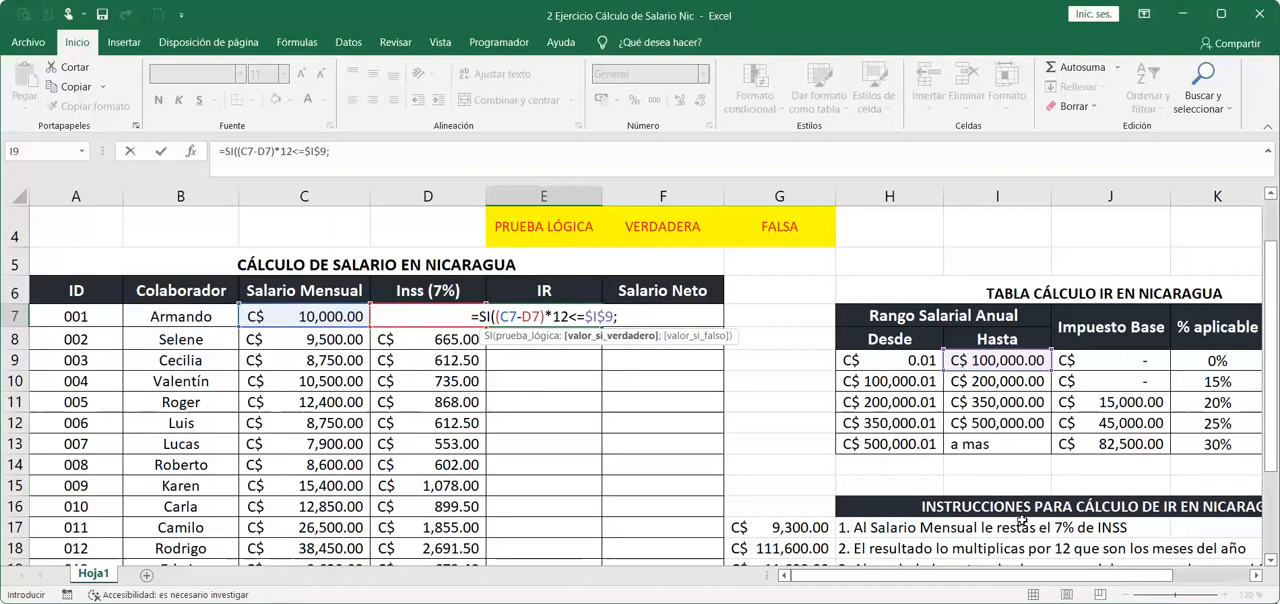
# Enter 0 as the first SI's value if true, ending the argument with a semicolon.
pyautogui.hscroll(1, 640, 380)
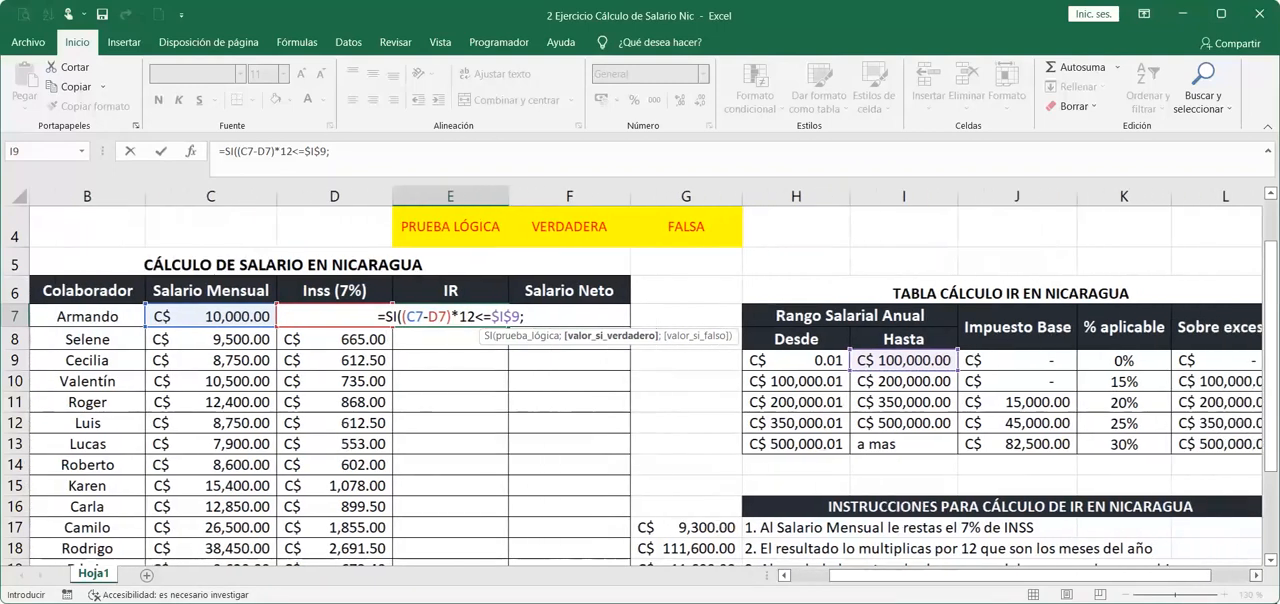
pyautogui.hscroll(1, 878, 368)
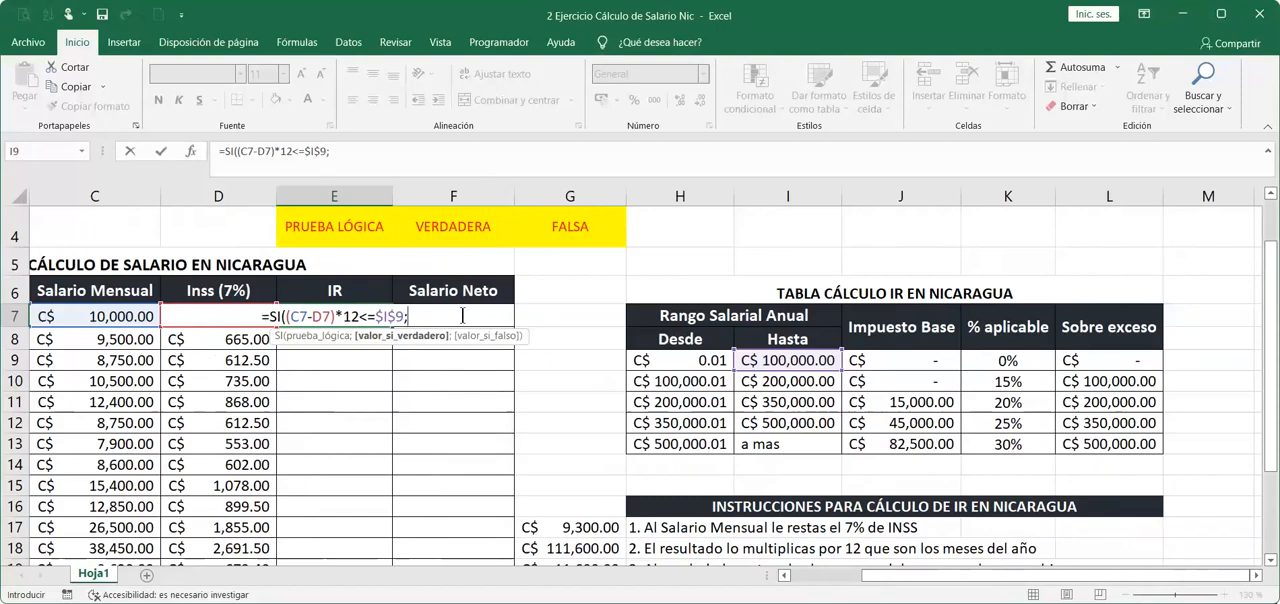
pyautogui.write('0')
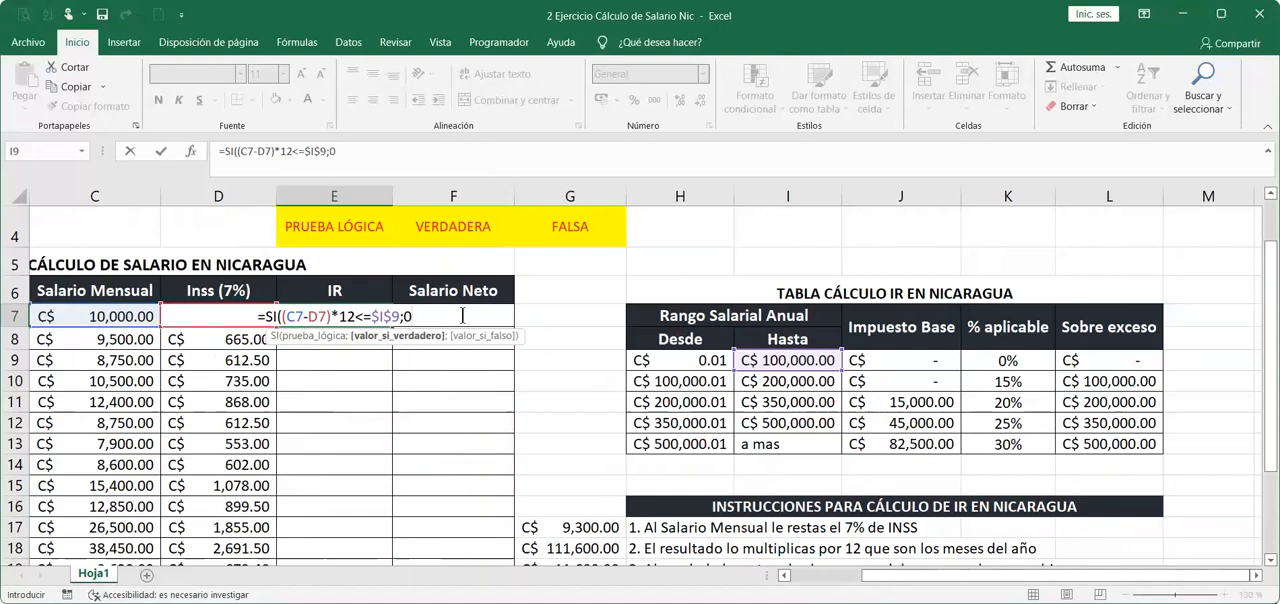
pyautogui.write(';')
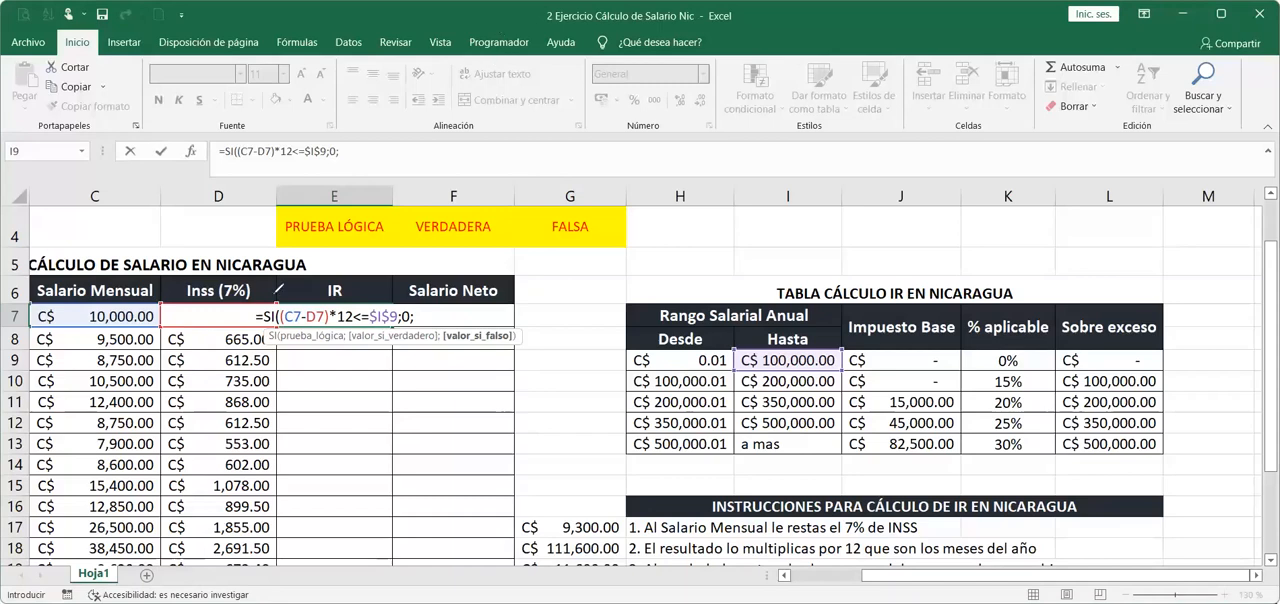
pyautogui.moveTo(298, 312)
pyautogui.mouseDown()
pyautogui.moveTo(333, 270)
pyautogui.moveTo(424, 258)
pyautogui.moveTo(451, 316)
pyautogui.moveTo(446, 303)
pyautogui.mouseUp()
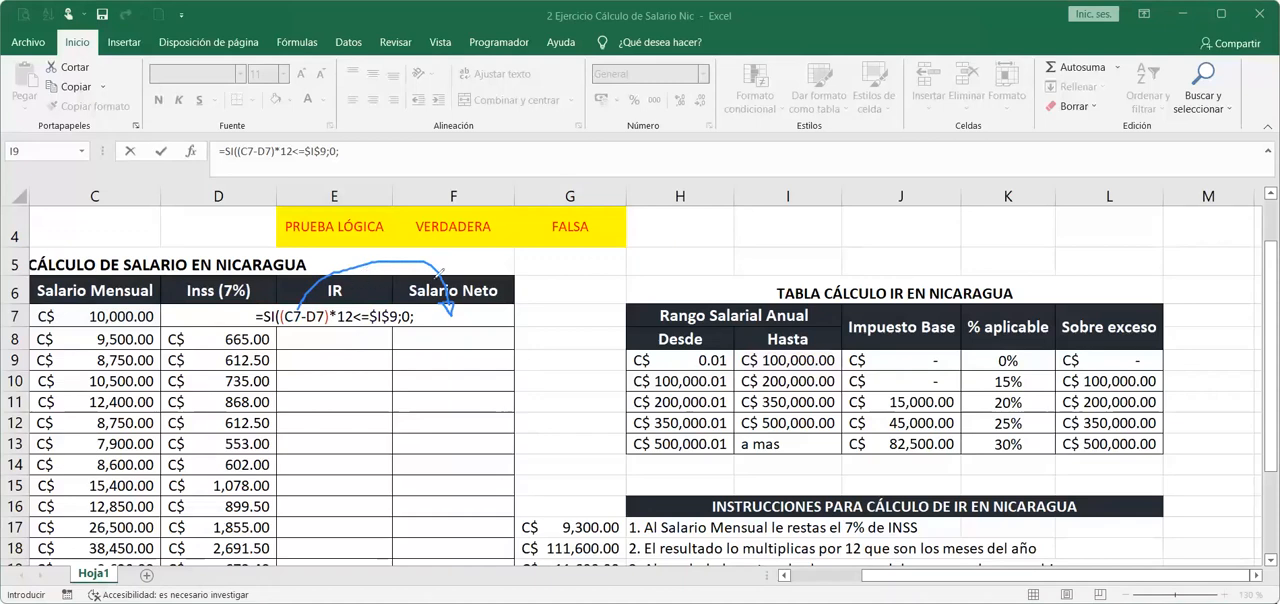
pyautogui.moveTo(414, 308)
pyautogui.mouseDown()
pyautogui.moveTo(407, 338)
pyautogui.moveTo(413, 318)
pyautogui.mouseUp()
pyautogui.click(964, 12)
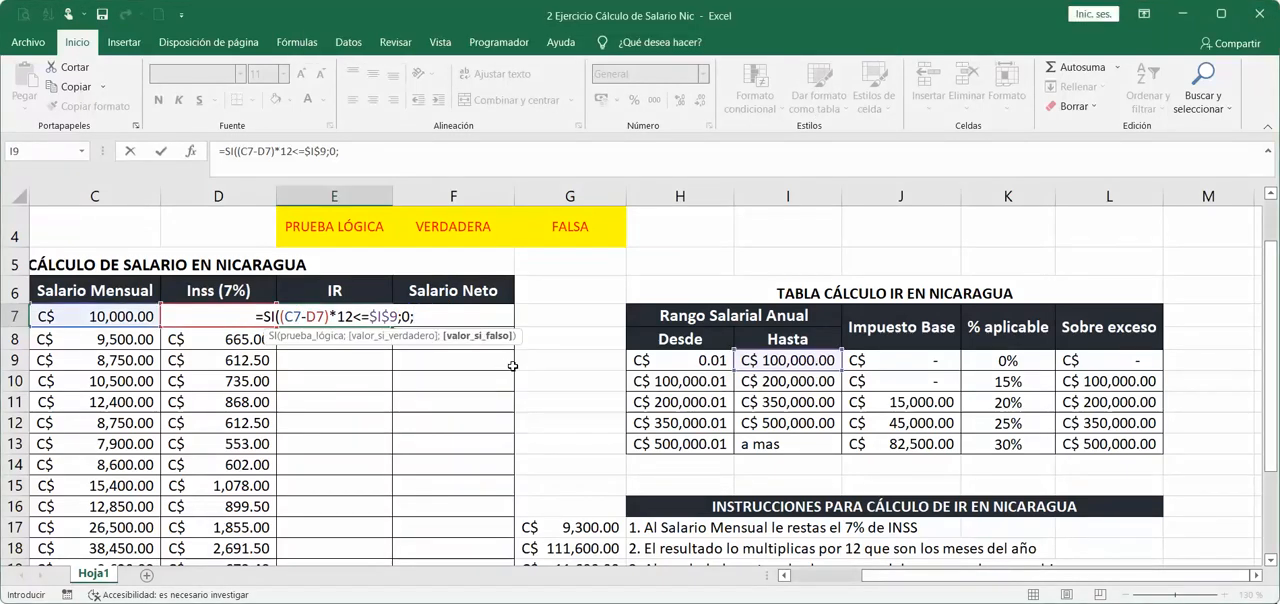
# Nest a second SI as the value if false, with the logical test (C7-D7)*12<=$I$10 against the second bracket's upper limit.
pyautogui.write('SI')
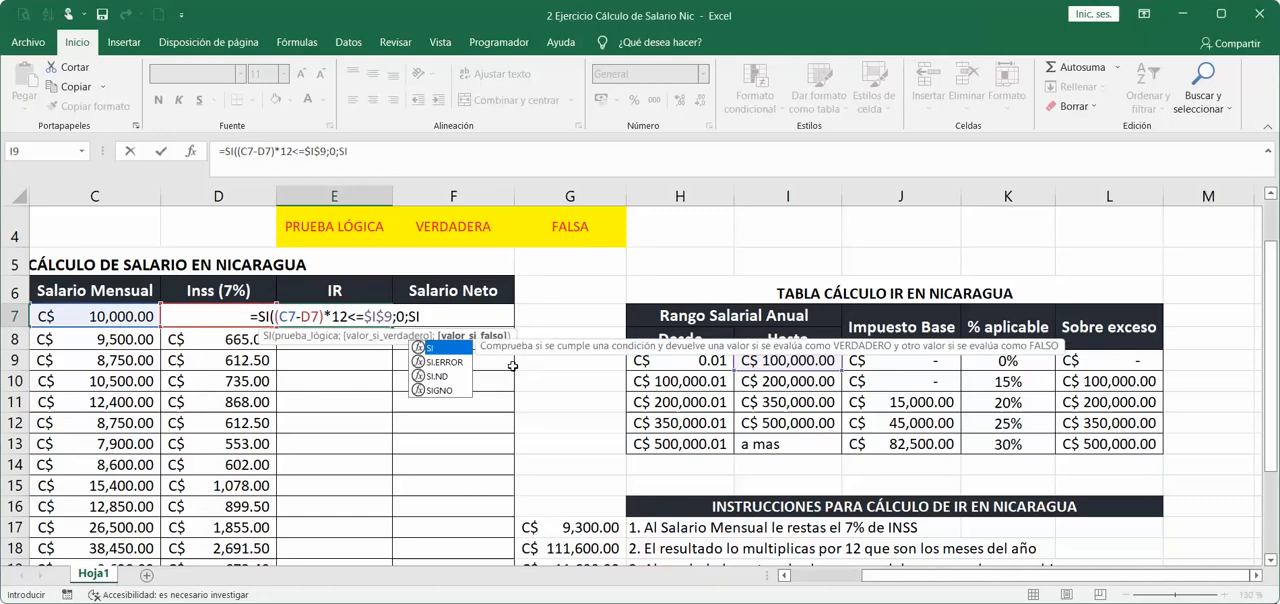
pyautogui.write('(')
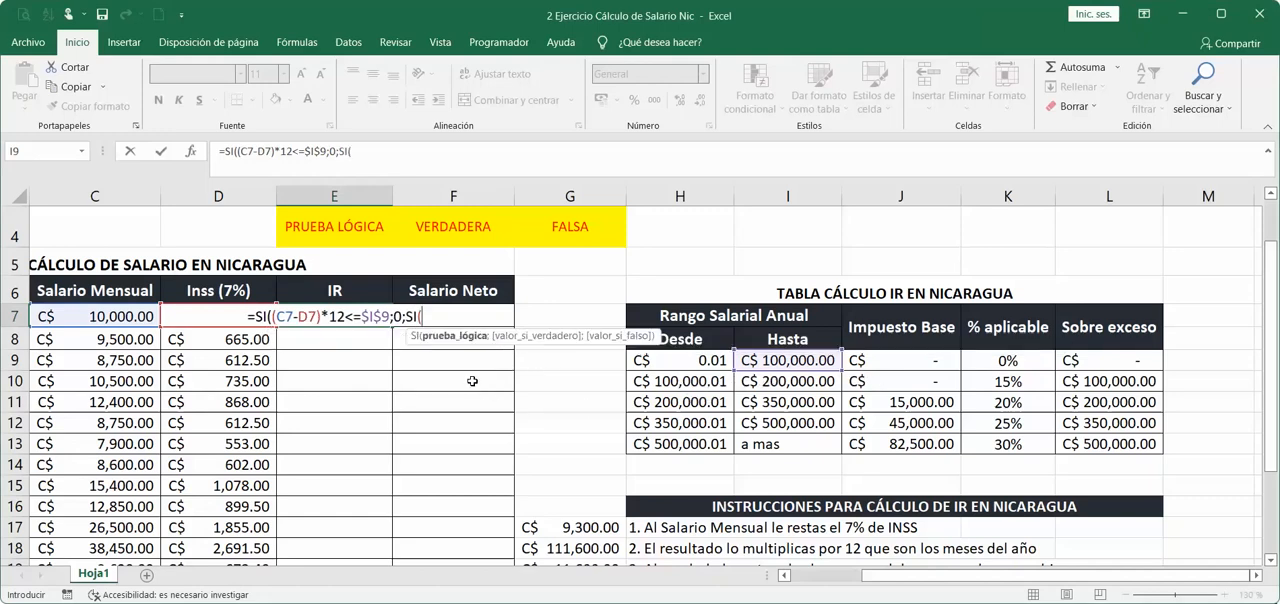
pyautogui.write('(')
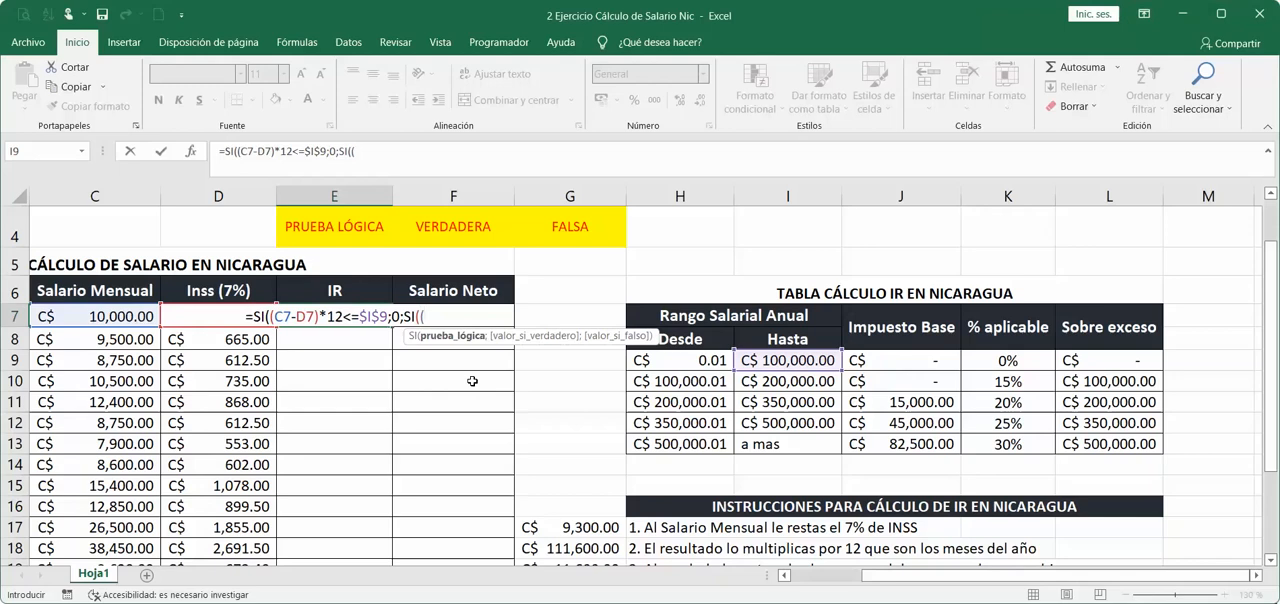
pyautogui.write('C7')
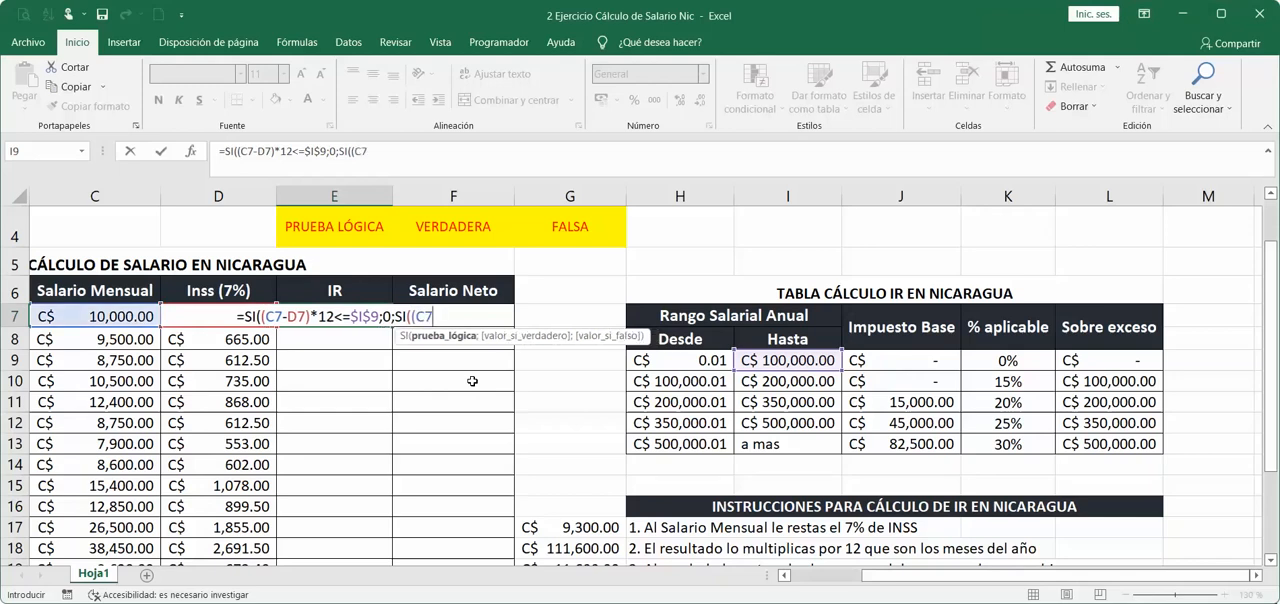
pyautogui.write('-D7')
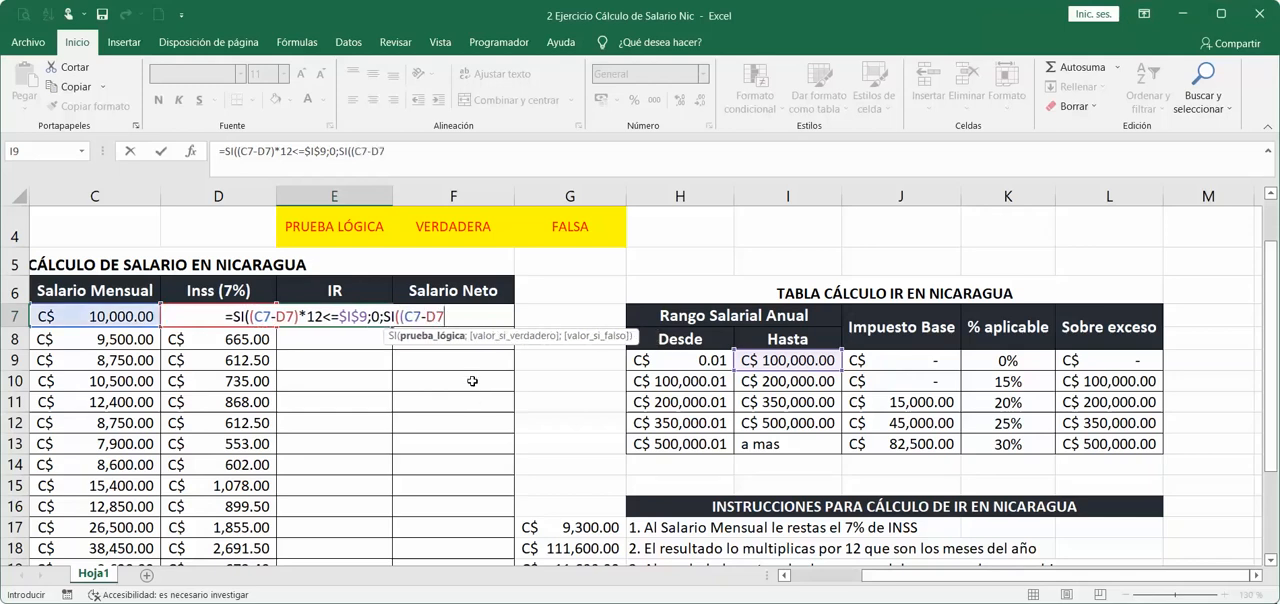
pyautogui.write(')*12')
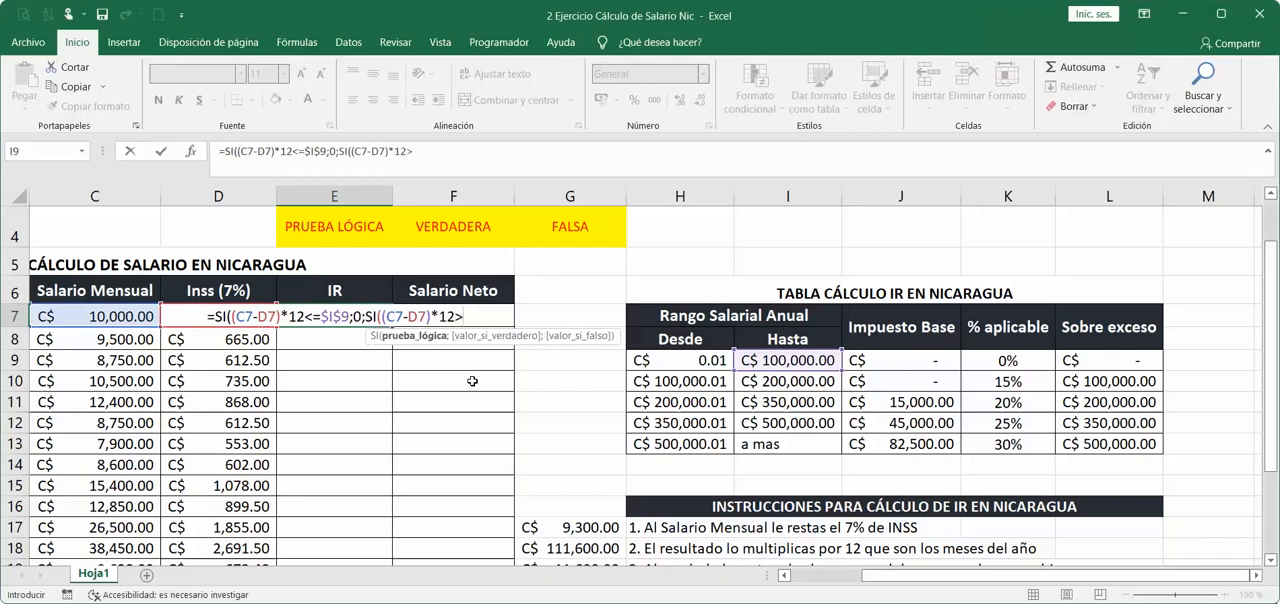
pyautogui.write('<=')
pyautogui.click(766, 381)
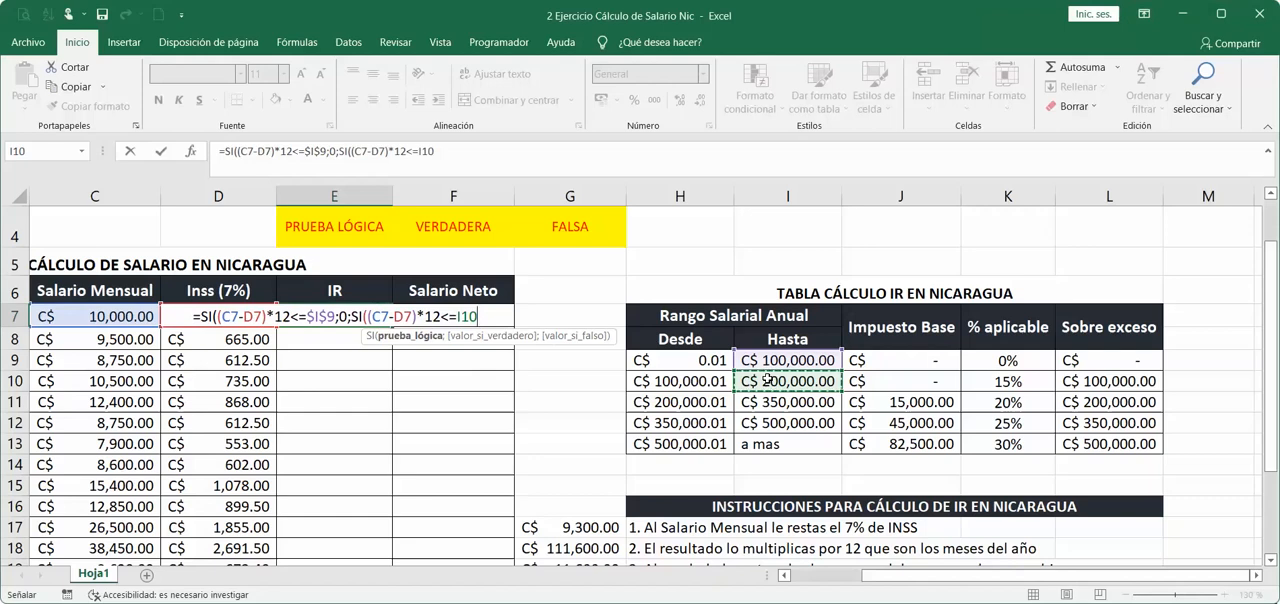
pyautogui.press('F4')
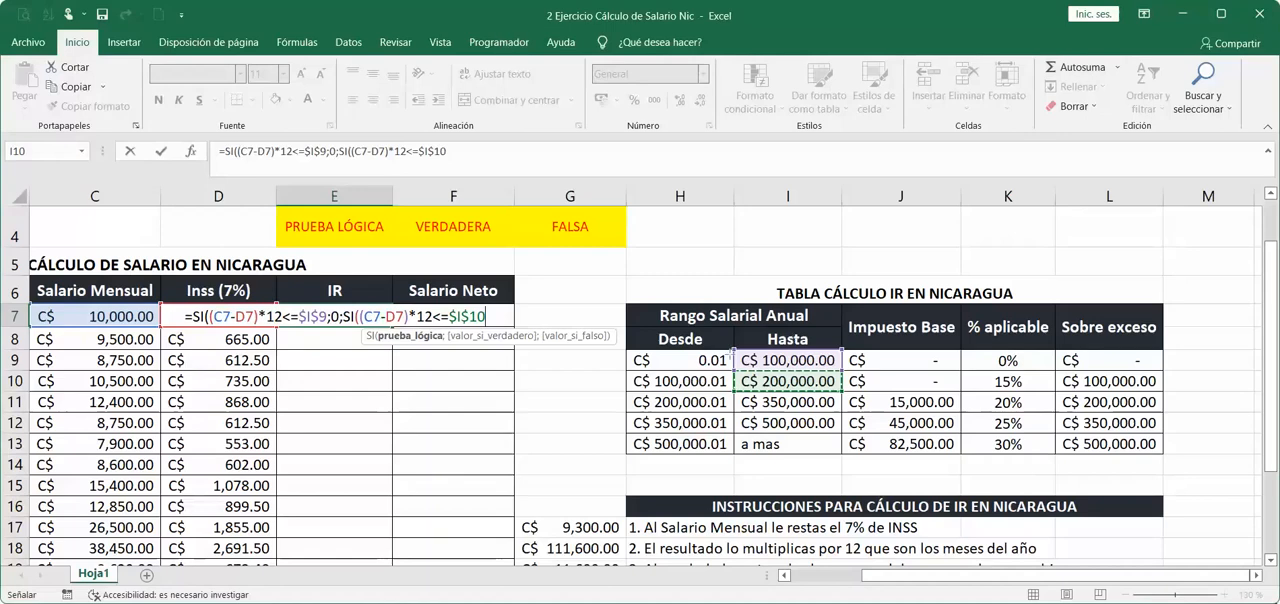
pyautogui.moveTo(196, 297); pyautogui.dragTo(330, 328)
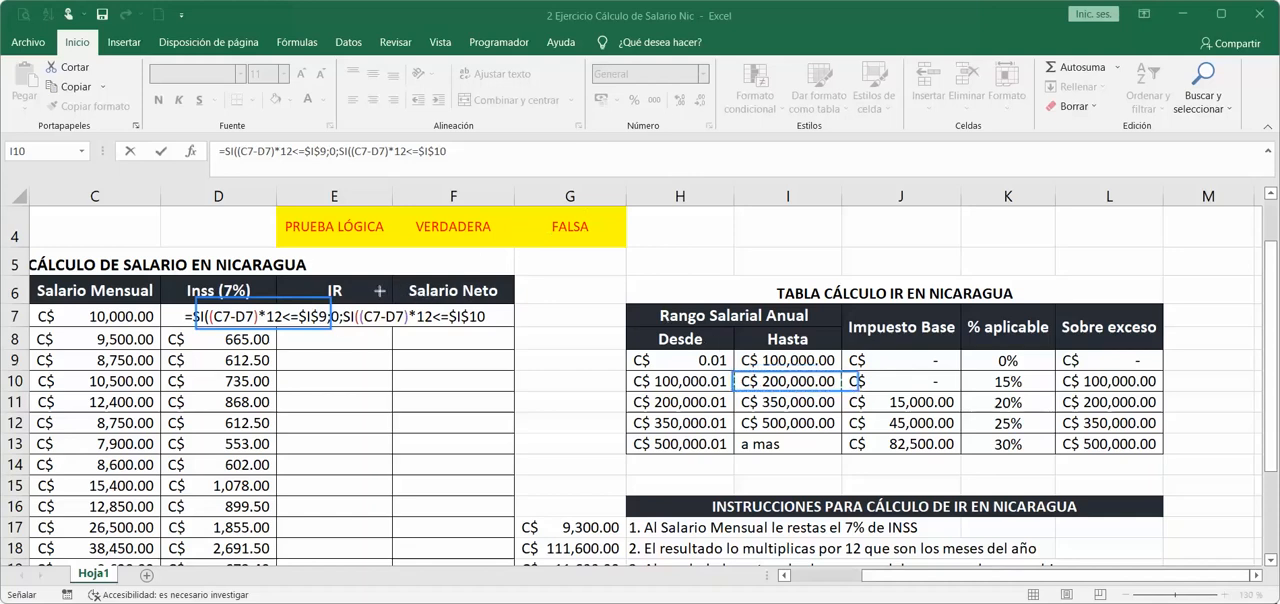
pyautogui.moveTo(346, 291); pyautogui.dragTo(486, 330)
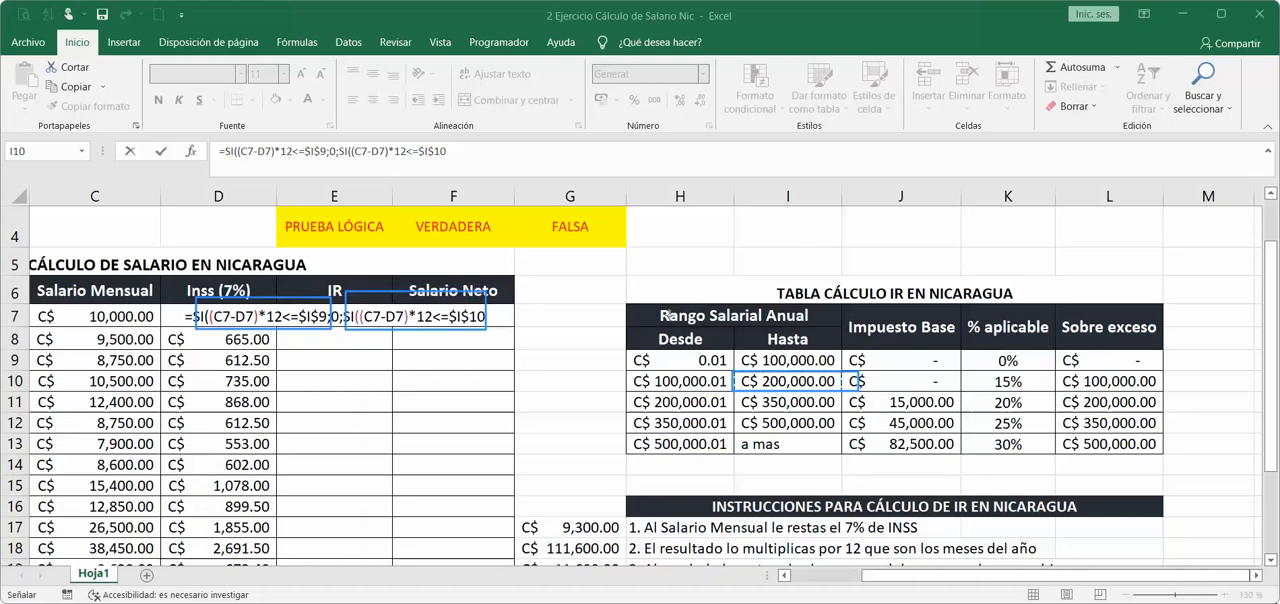
pyautogui.click(967, 17)
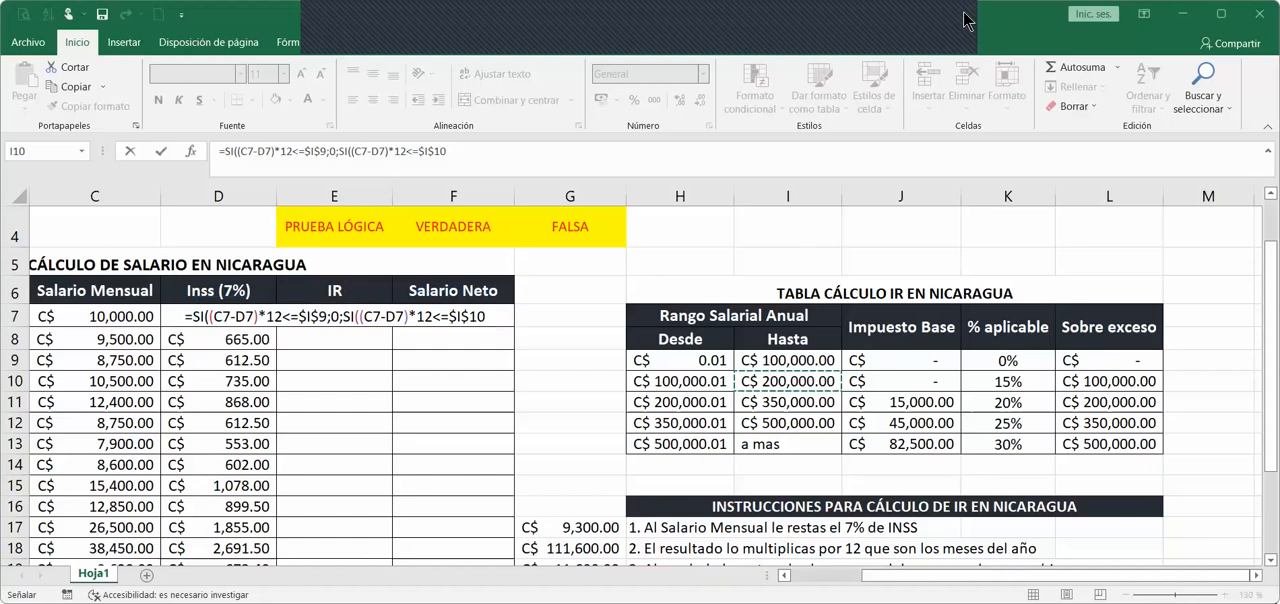
pyautogui.click(372, 312)
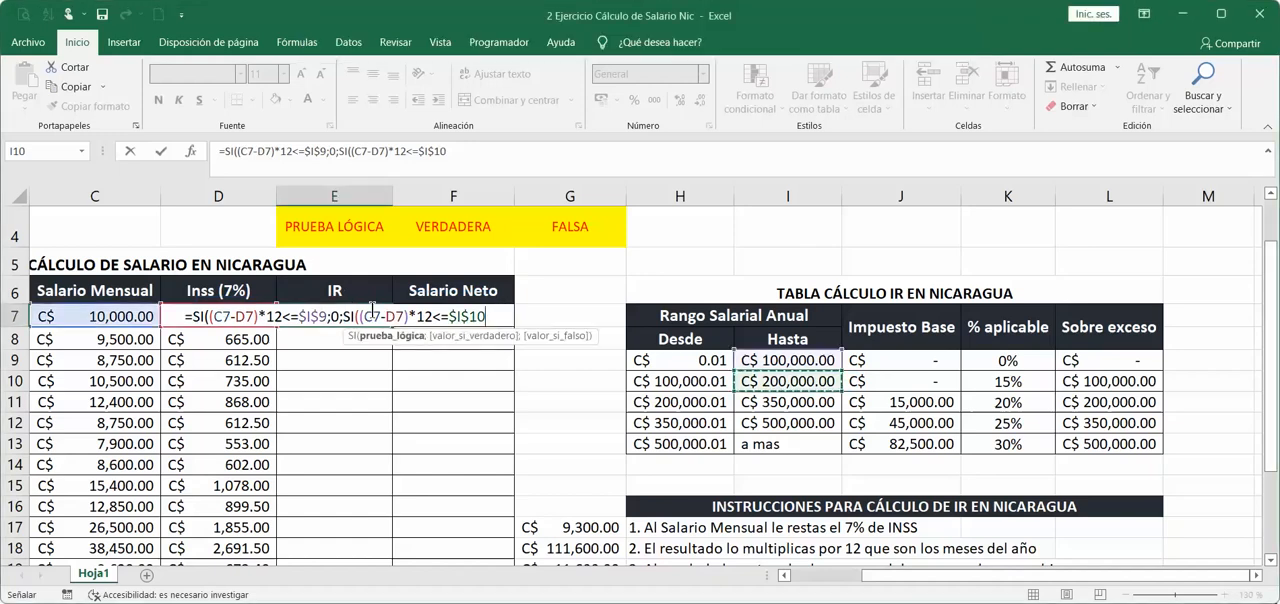
pyautogui.moveTo(354, 316); pyautogui.dragTo(486, 316)
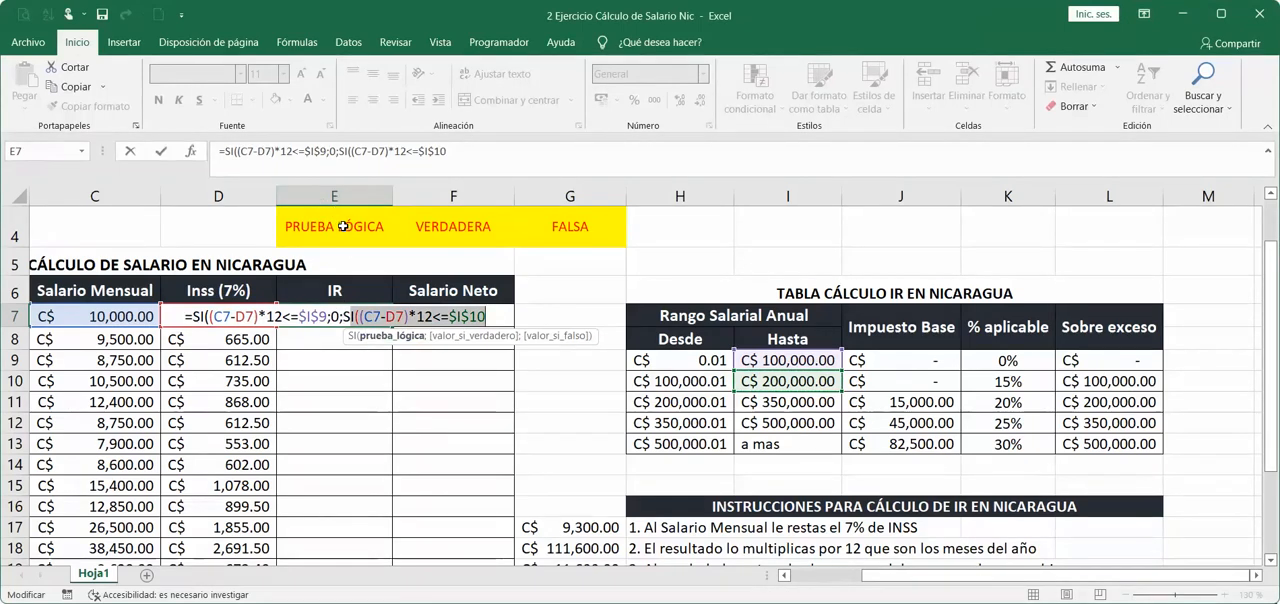
# Begin the second SI's value if true in E7 with the annualized net salary, (C7-D7)*12.
pyautogui.click(487, 316)
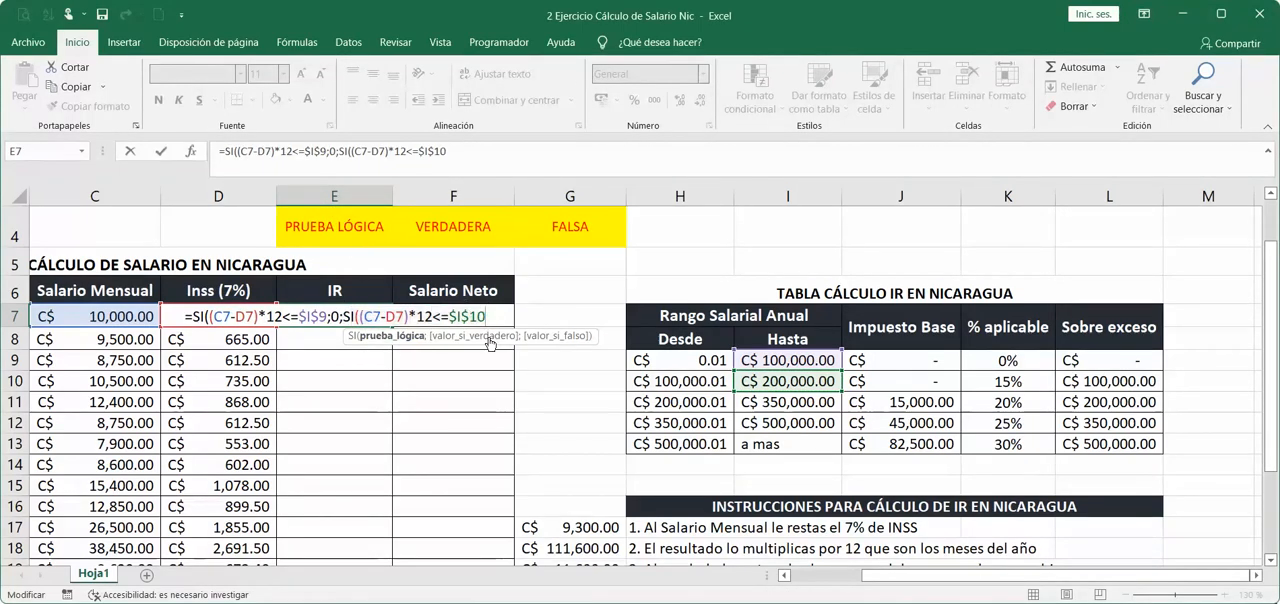
pyautogui.write(';')
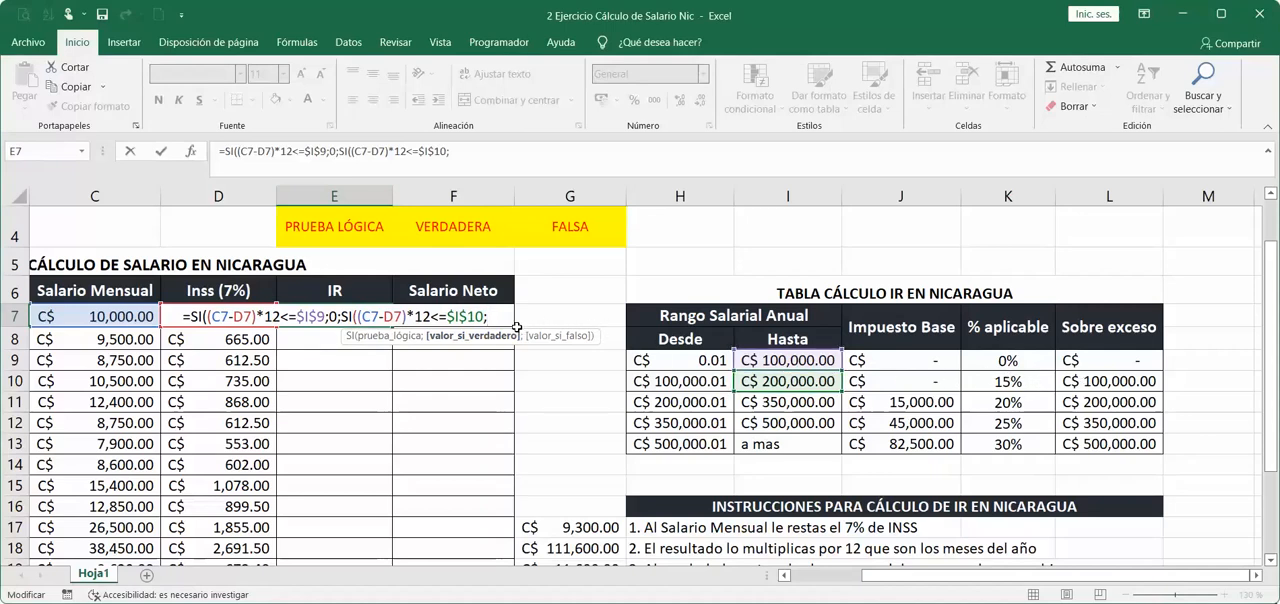
pyautogui.write('C7-')
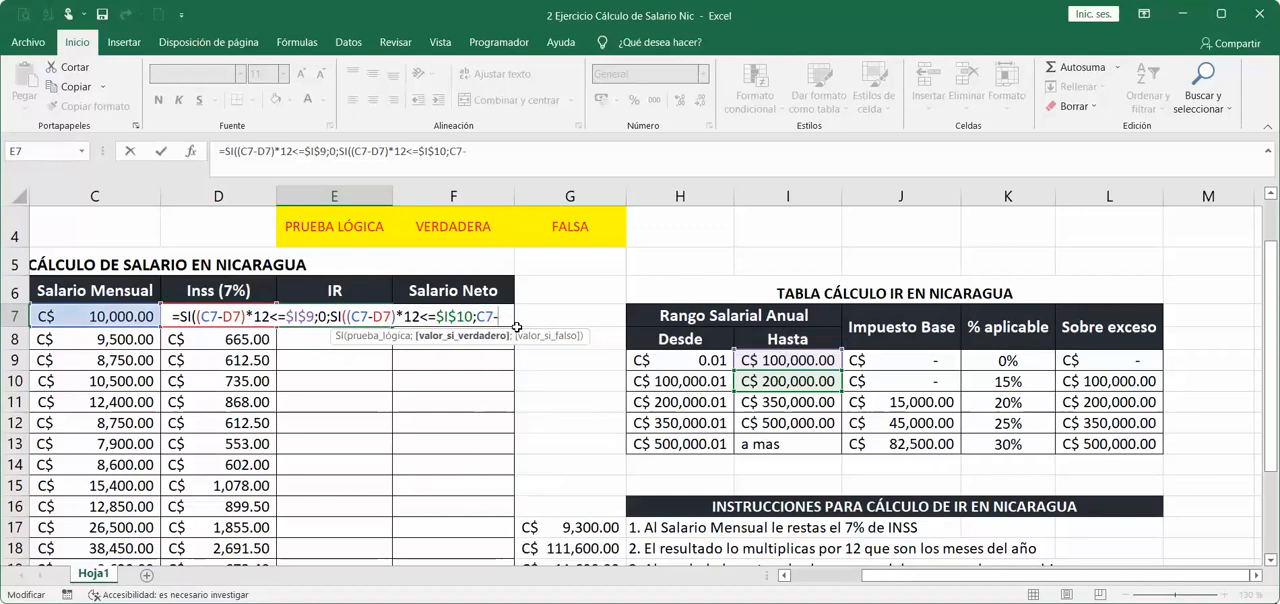
pyautogui.write('D7)')
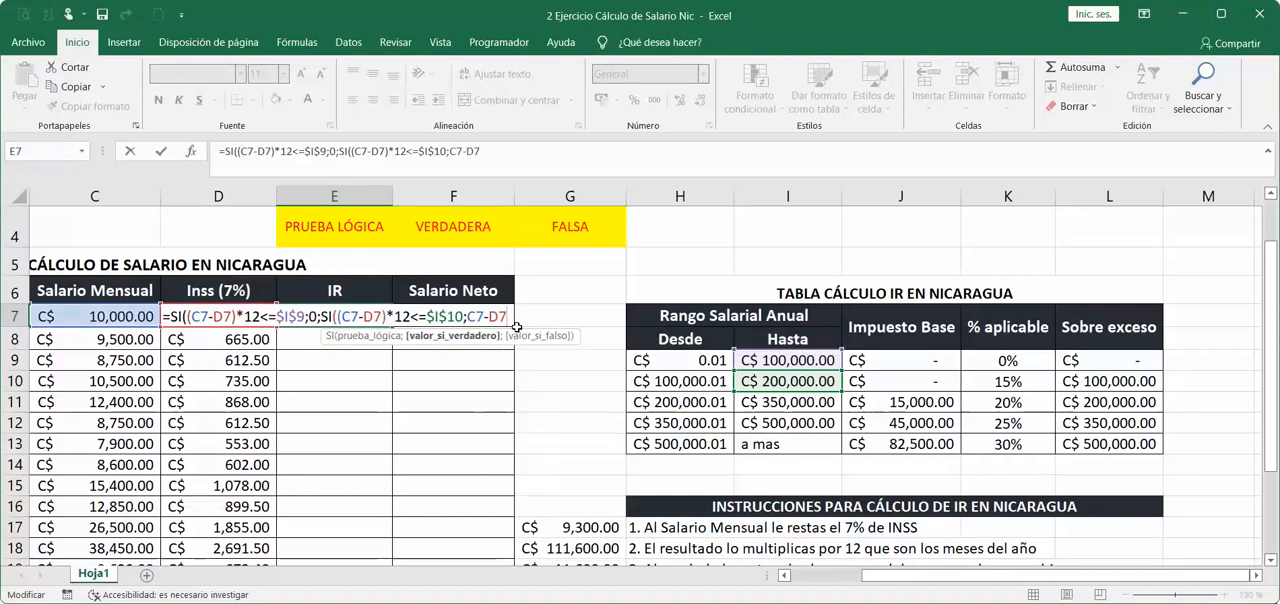
pyautogui.write('*12<=$I$10;')
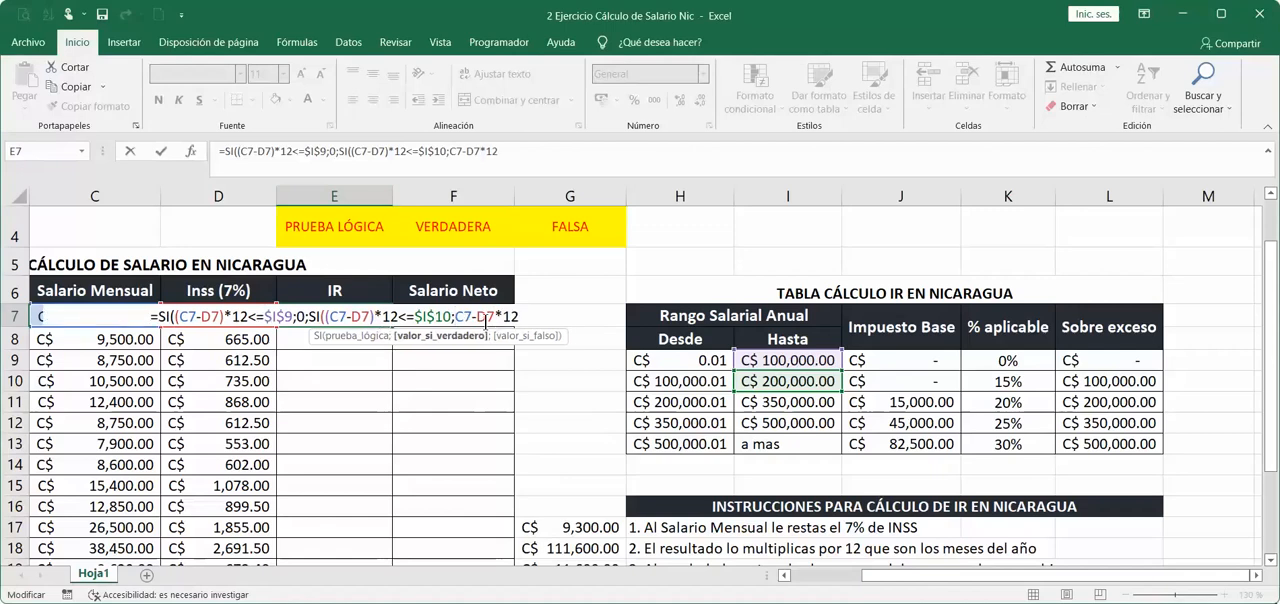
pyautogui.write('(')
pyautogui.click(499, 316)
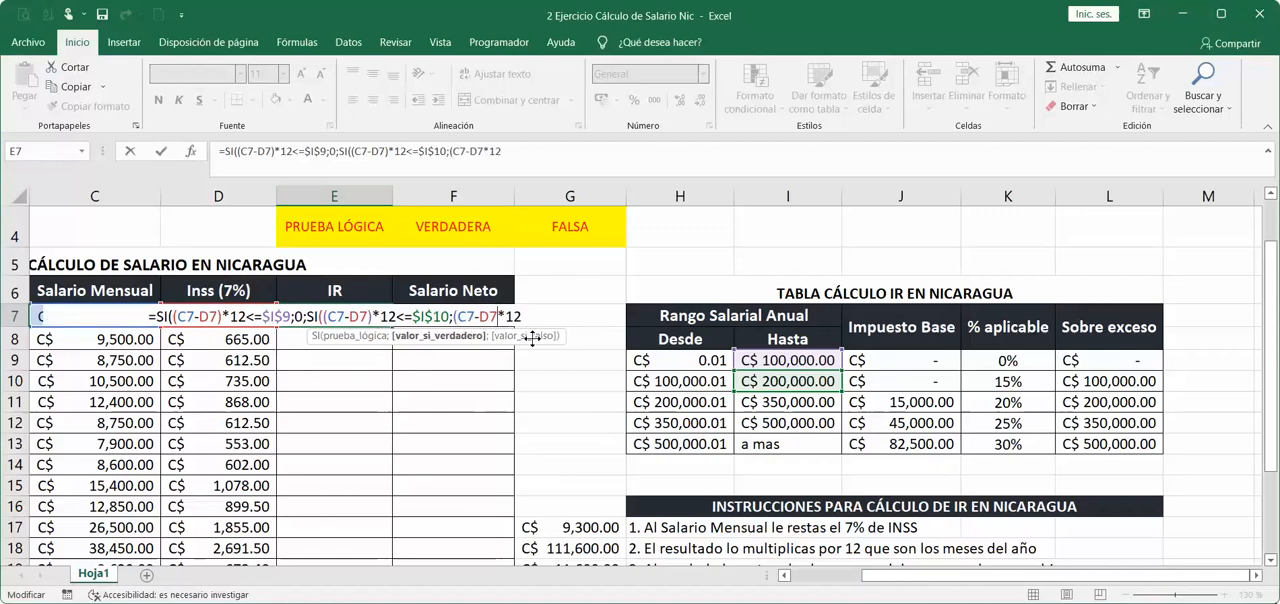
pyautogui.write(')')
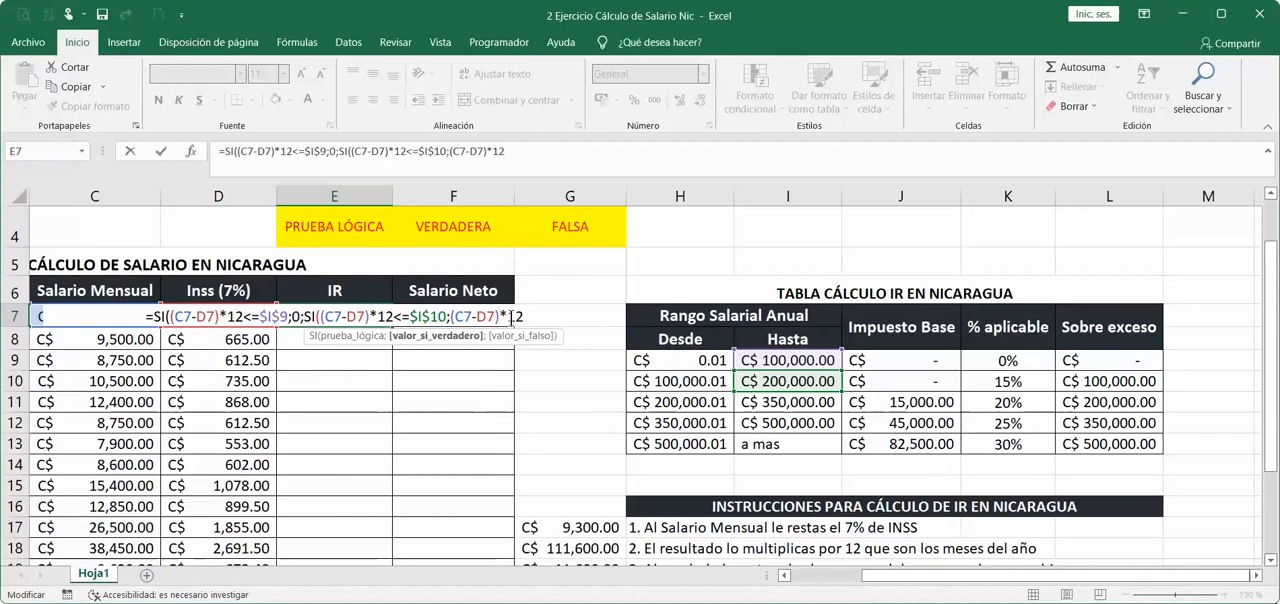
# Subtract the second bracket's excess amount, L10, and enclose the annual salary in its own parentheses: ((C7-D7)*12)-L10.
pyautogui.scroll(-2, 718, 466)
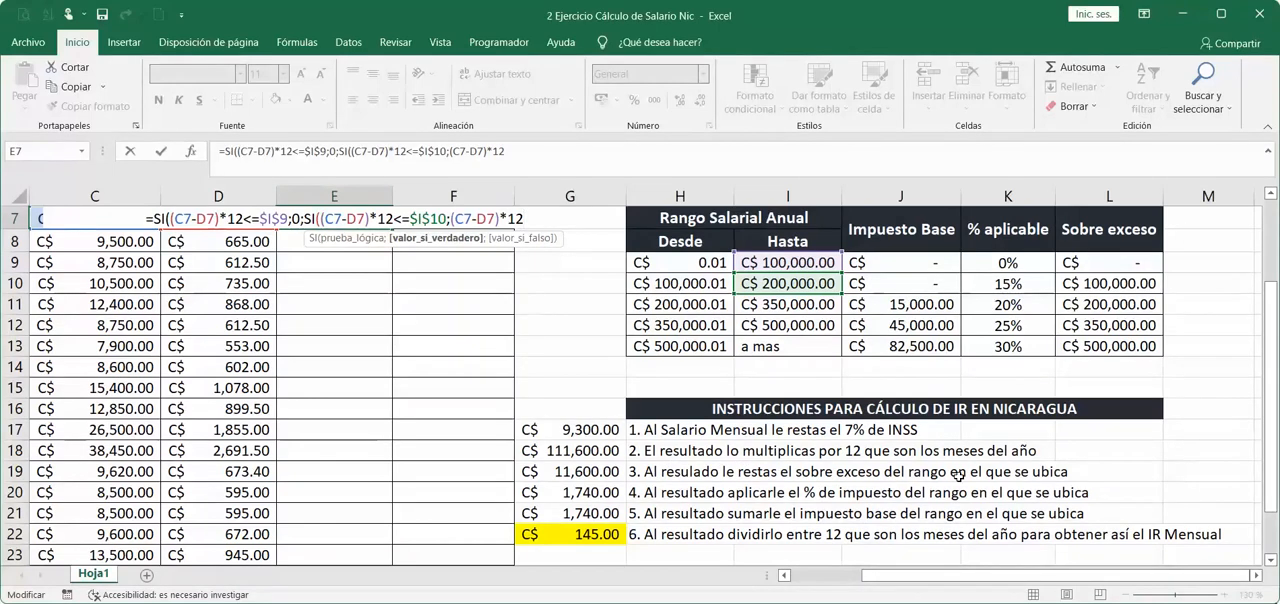
pyautogui.scroll(1, 576, 366)
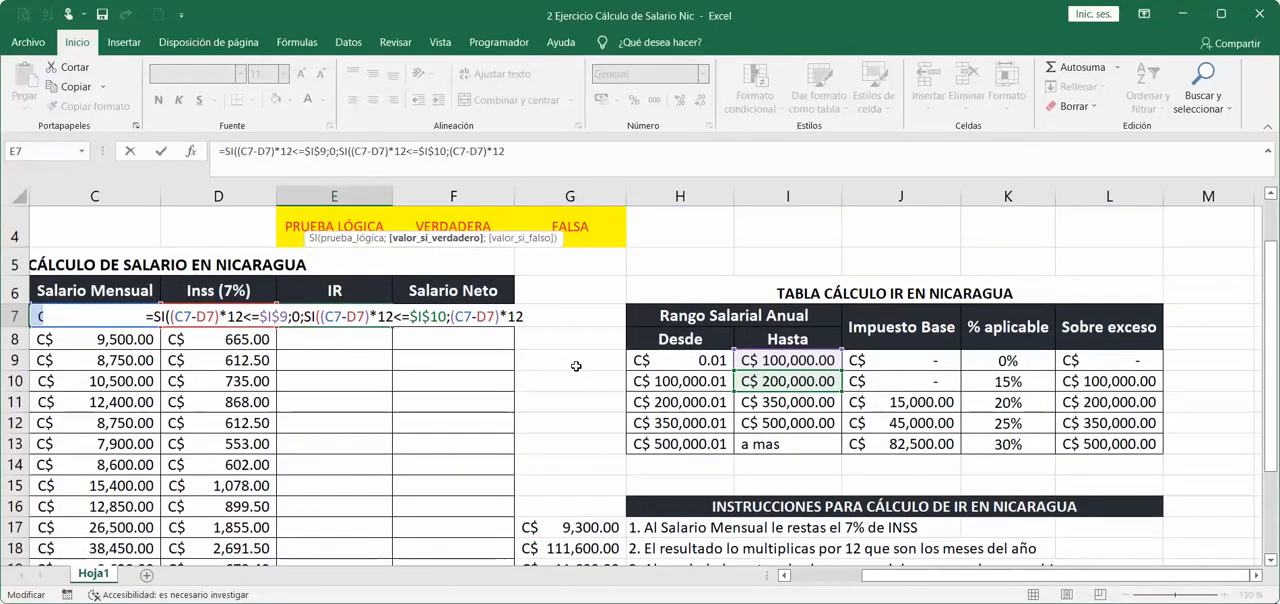
pyautogui.write('-')
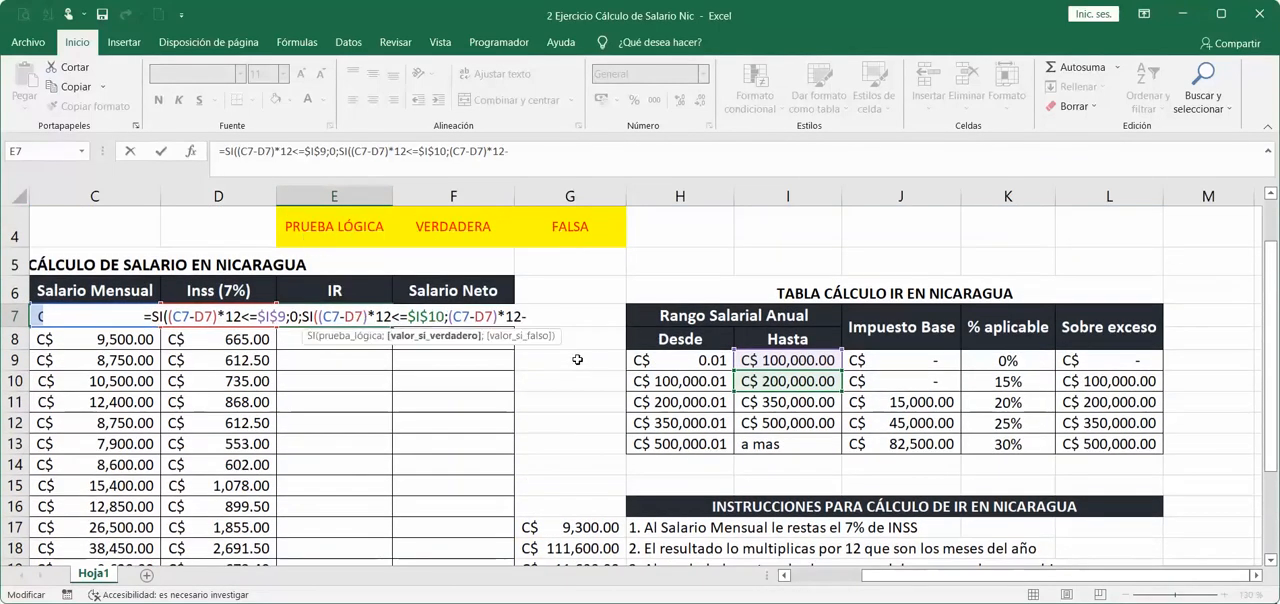
pyautogui.click(1115, 384)
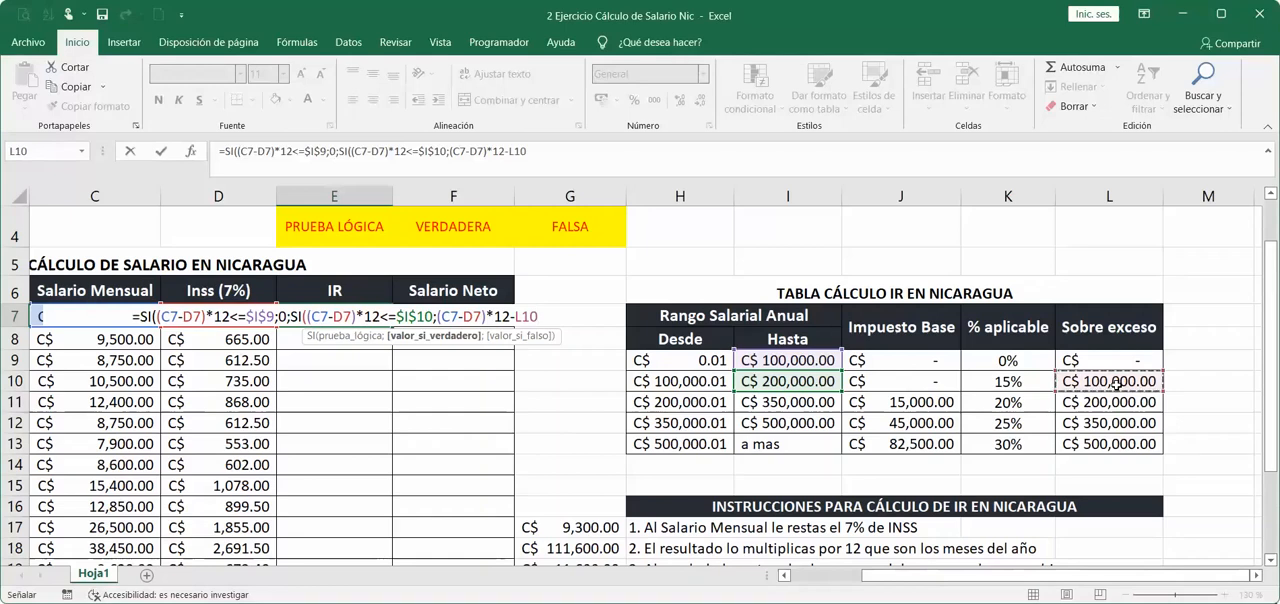
pyautogui.click(510, 318)
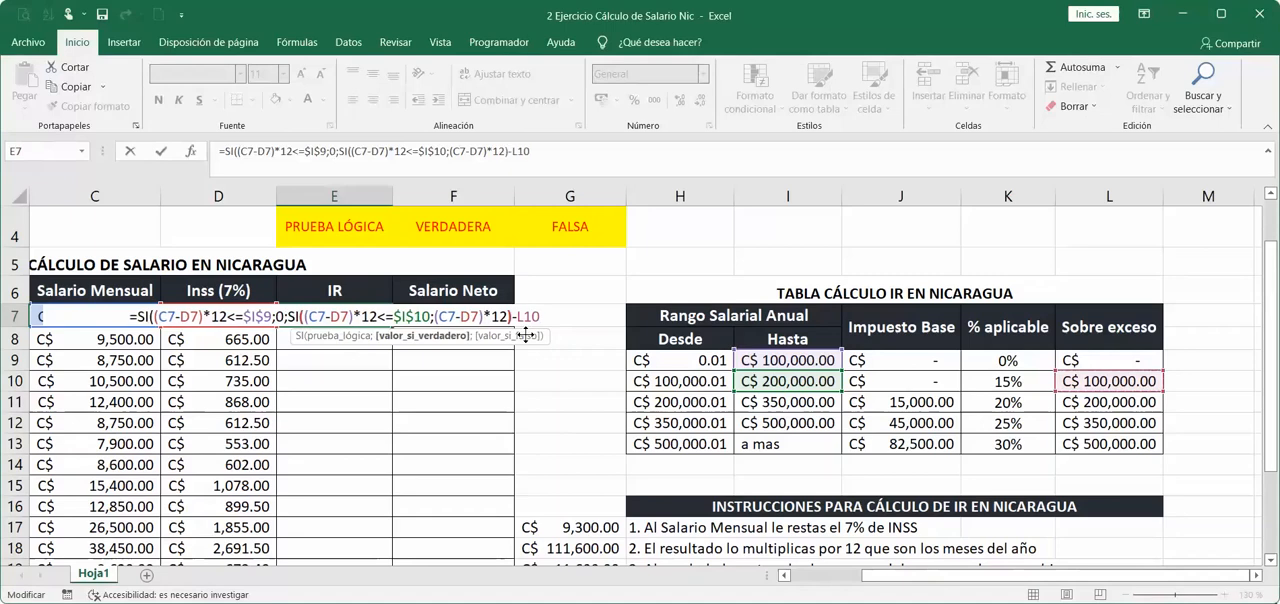
pyautogui.write(')')
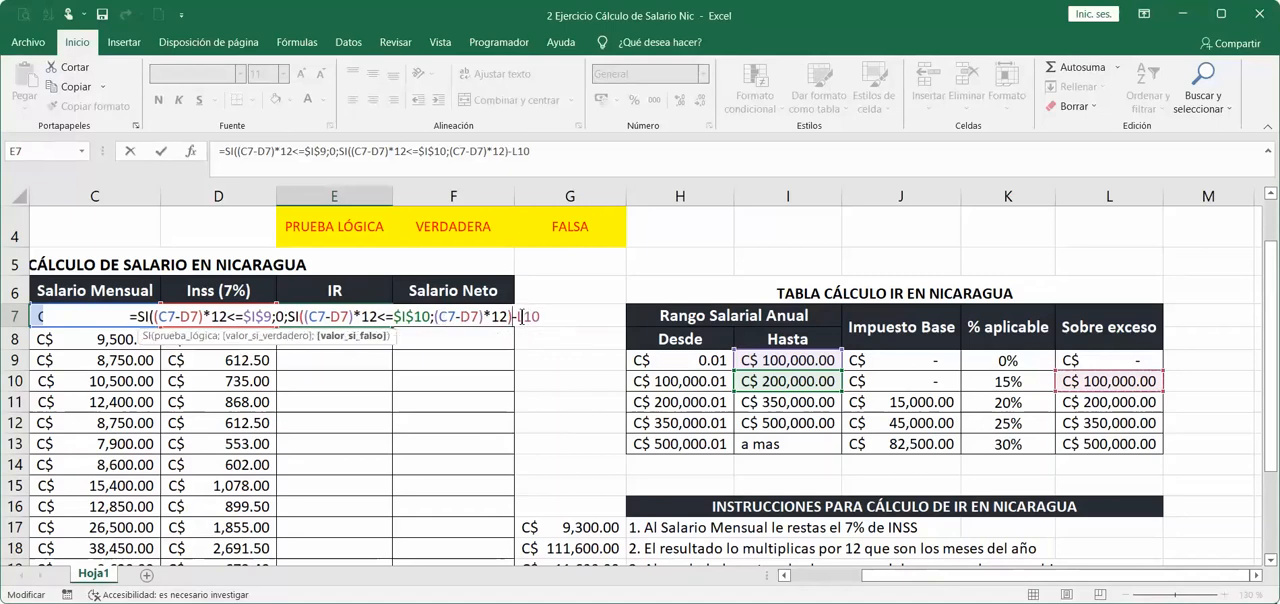
pyautogui.press('Left')
pyautogui.press('Left')
pyautogui.press('Left')
pyautogui.press('Left')
pyautogui.press('Left')
pyautogui.press('Left')
pyautogui.press('Left')
pyautogui.press('Left')
pyautogui.press('Left')
pyautogui.press('Left')
pyautogui.press('Left')
pyautogui.write('(')
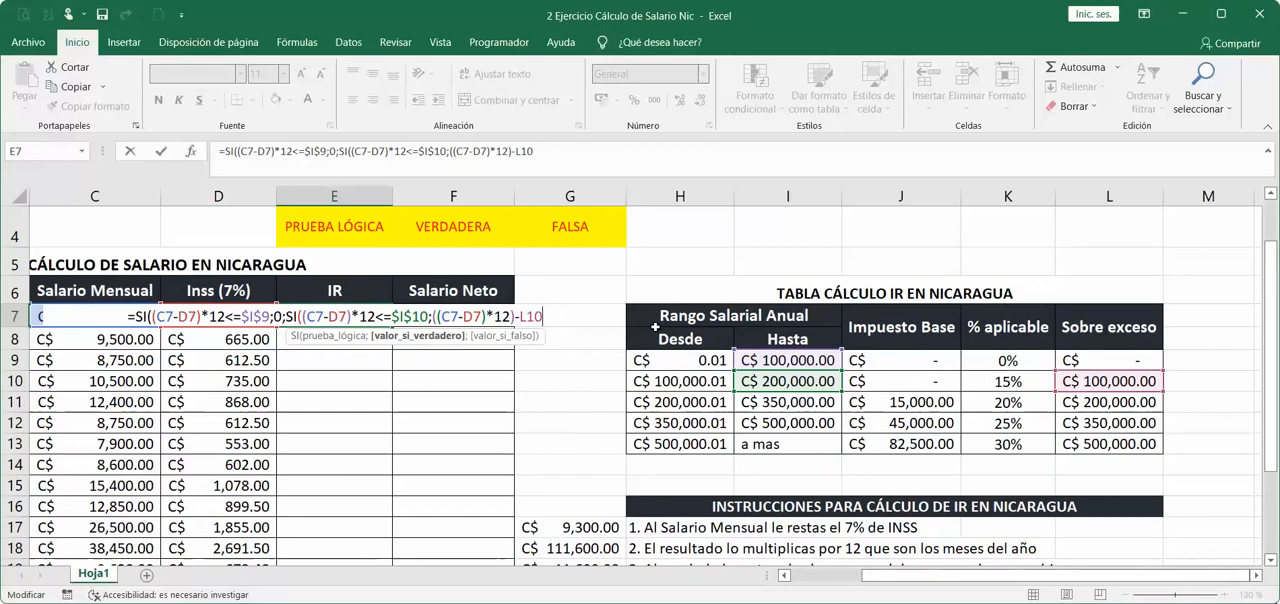
# Enclose the excess subtraction in parentheses and multiply it by the second bracket's applicable percentage, K10.
pyautogui.write(')*')
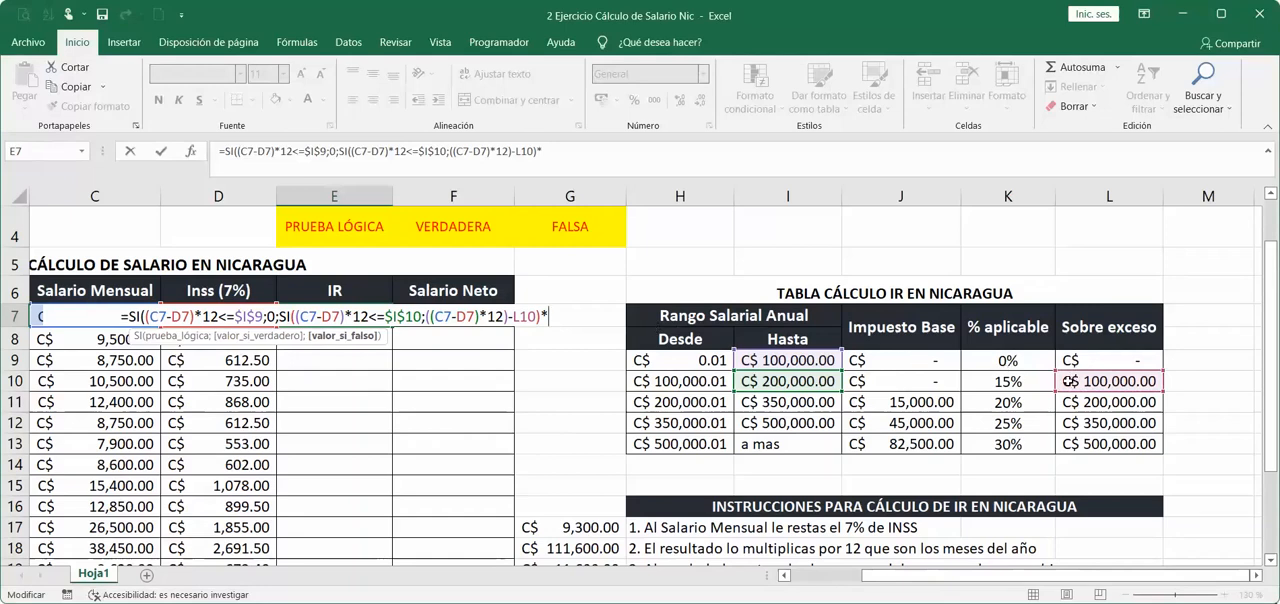
pyautogui.click(1038, 381)
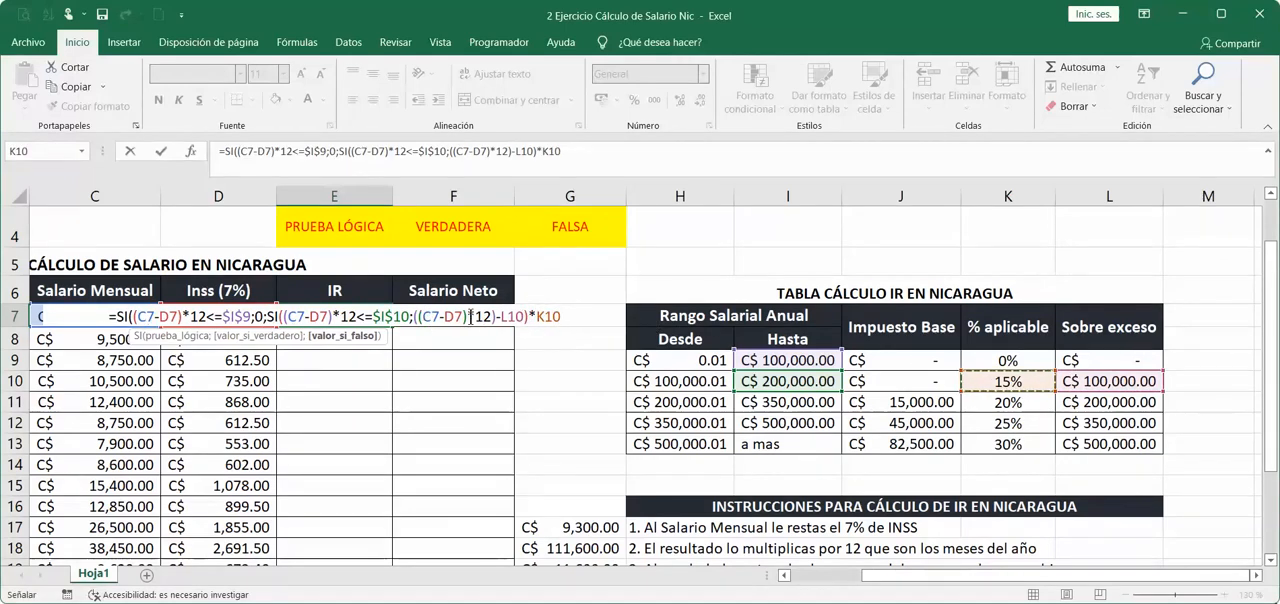
pyautogui.click(470, 316)
pyautogui.write('(')
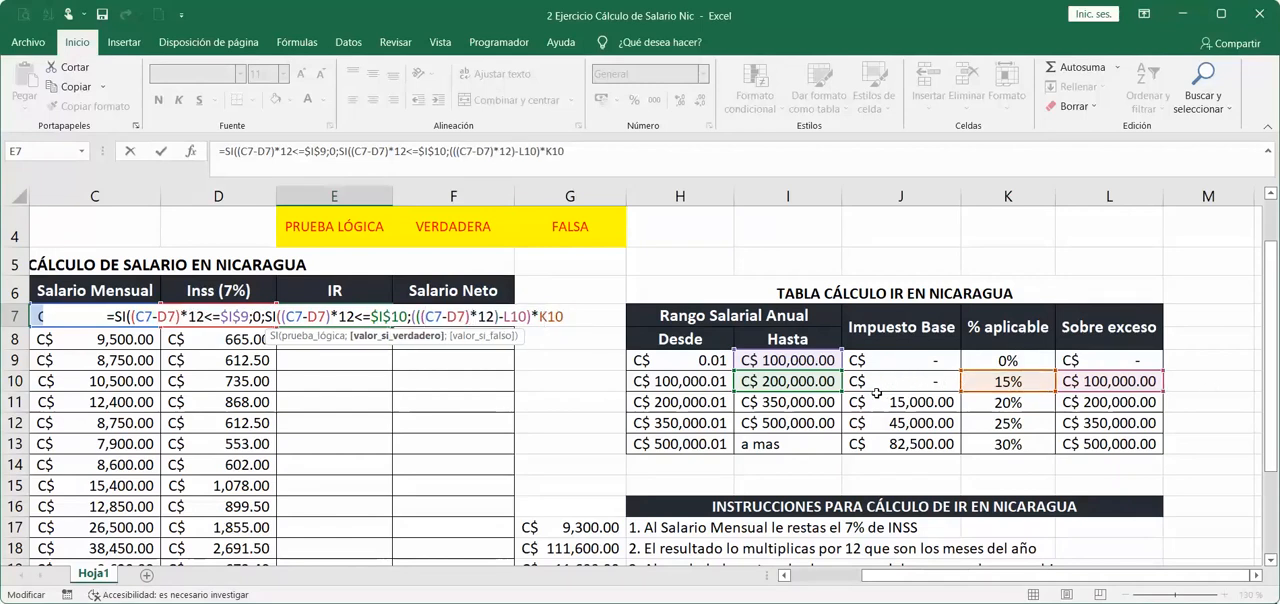
pyautogui.write(')+')
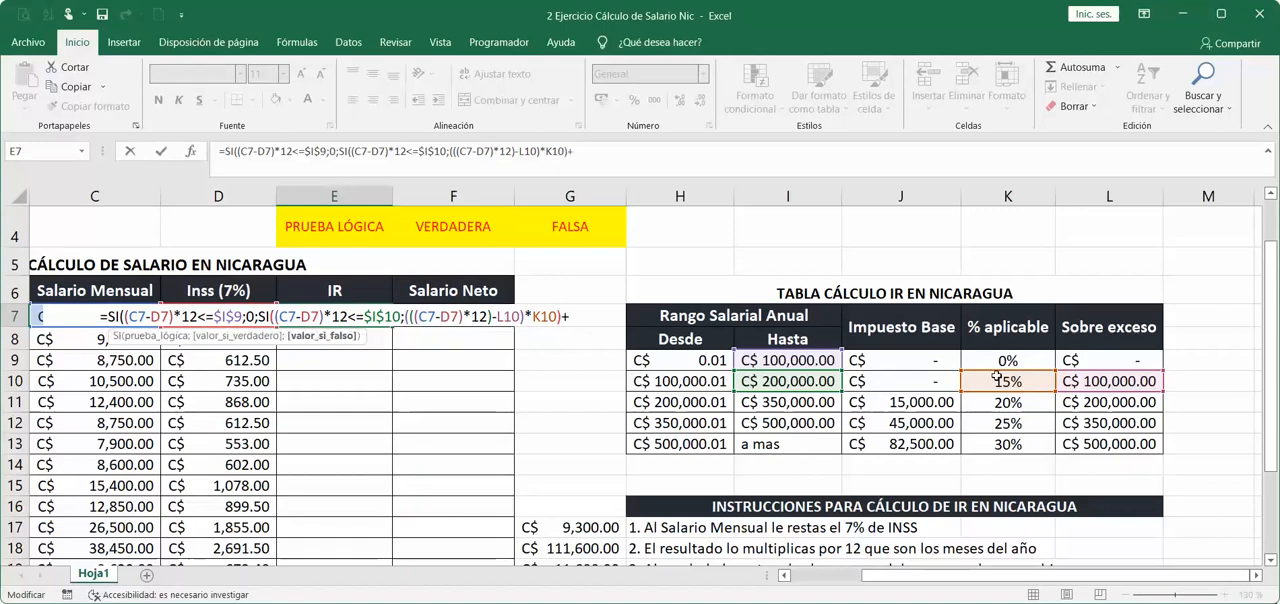
# Enclose the percentage product in parentheses and add the second bracket's base tax, J10.
pyautogui.click(941, 377)
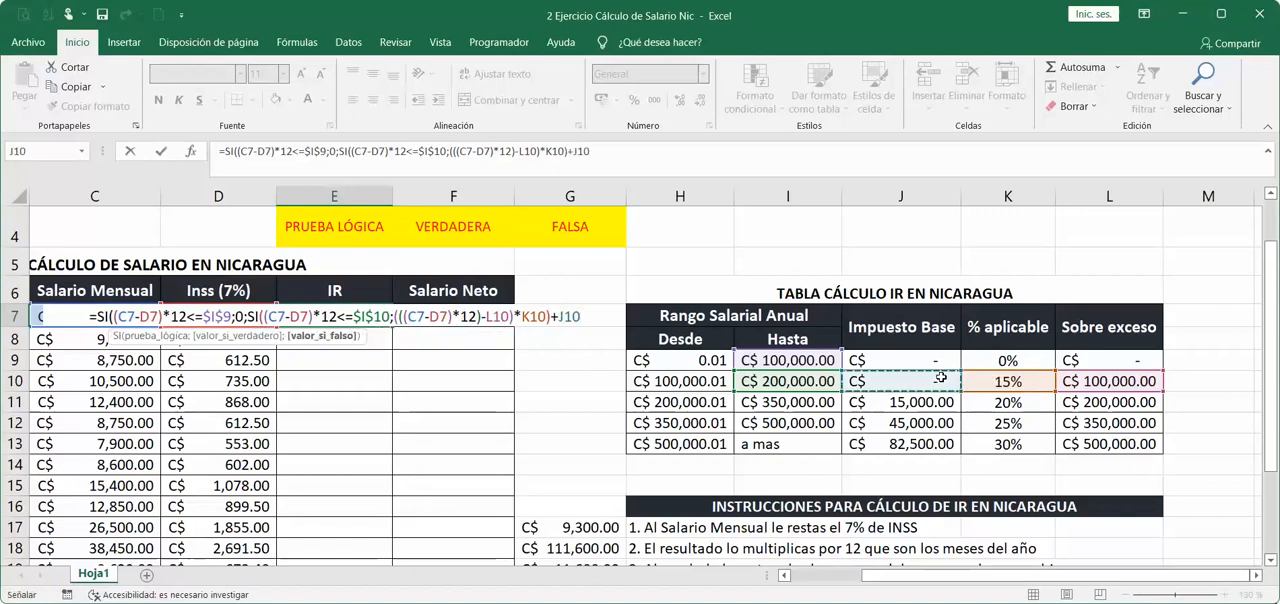
pyautogui.click(417, 317)
pyautogui.write('(')
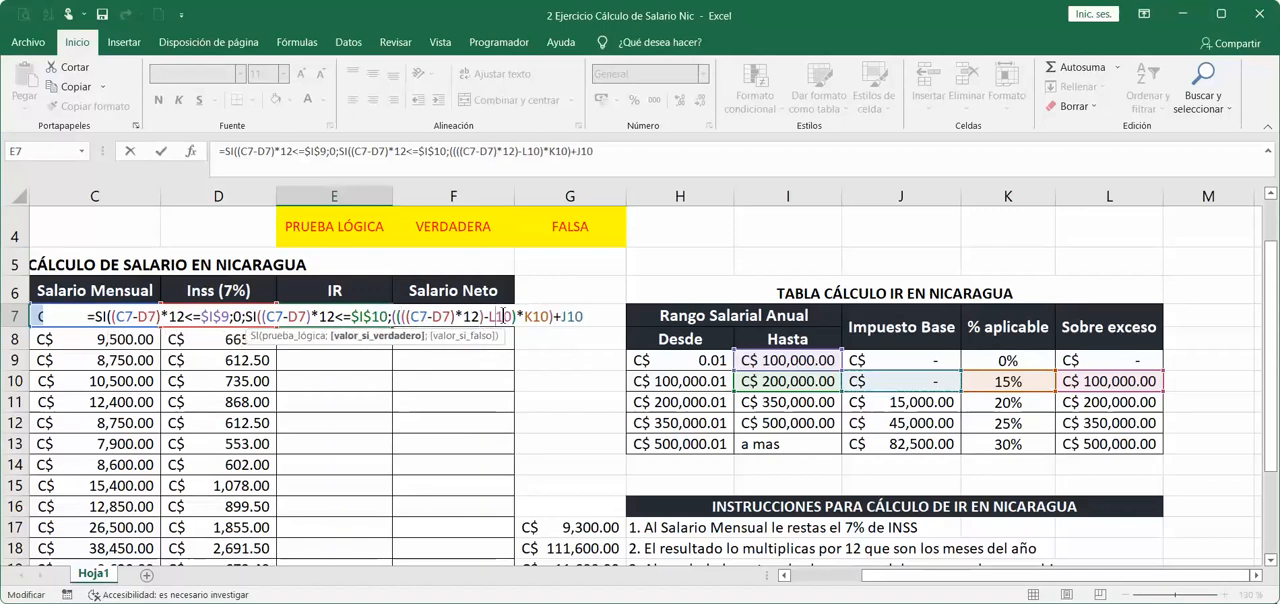
# Make the tax table references in the value if true absolute: $L$10, $K$10 and $J$10.
pyautogui.click(503, 316)
pyautogui.press('F4')
pyautogui.click(545, 316)
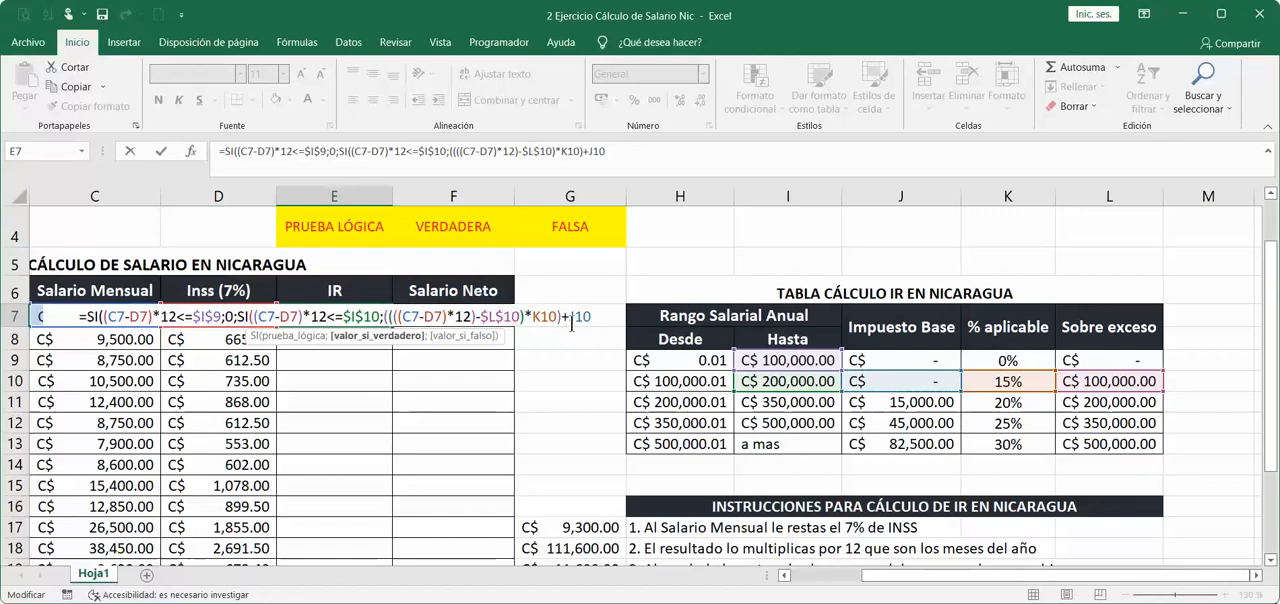
pyautogui.press('F4')
pyautogui.doubleClick(588, 316)
pyautogui.press('F4')
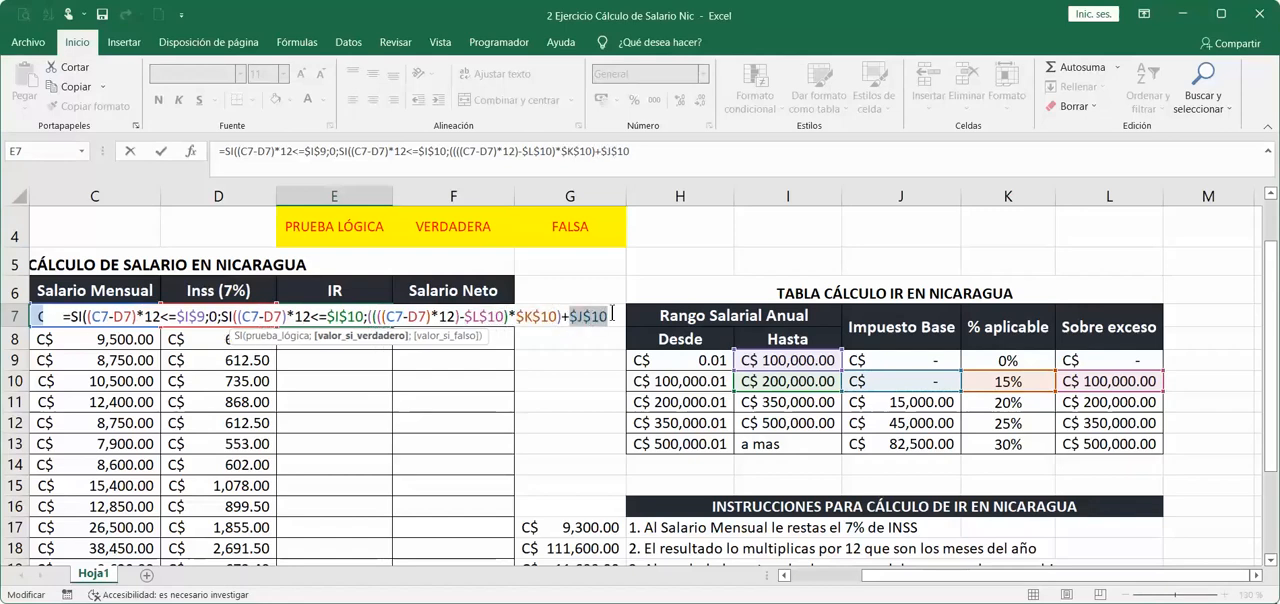
# Enclose the whole annual tax calculation in parentheses and divide it by 12 to get the monthly IR.
pyautogui.click(610, 316)
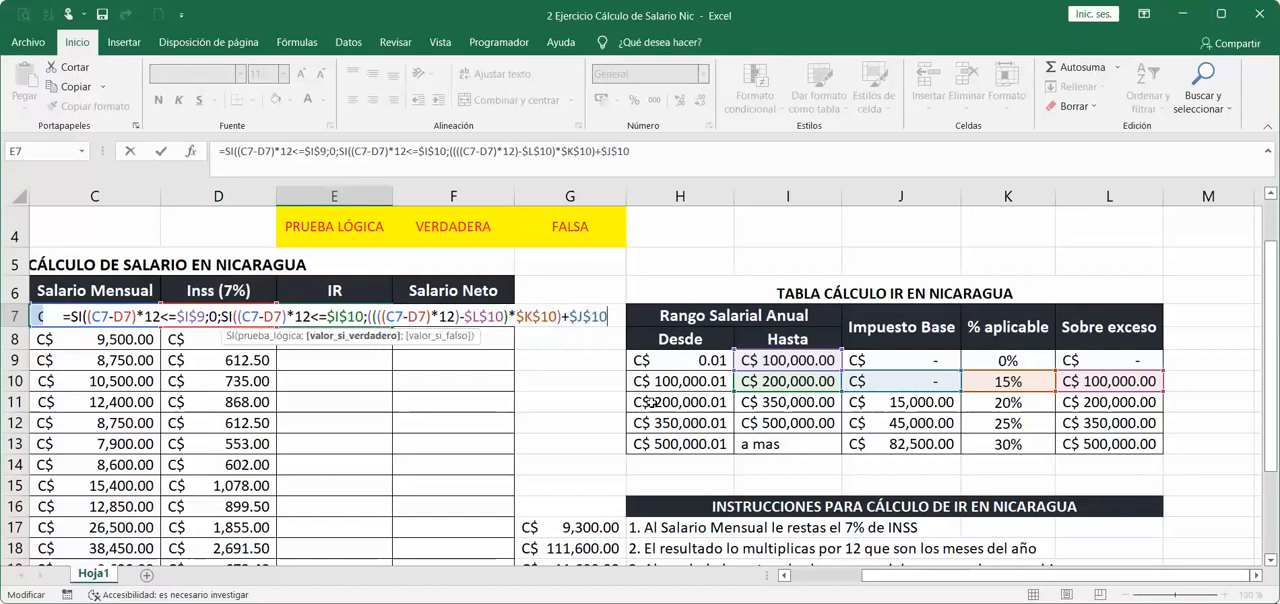
pyautogui.write(')/12')
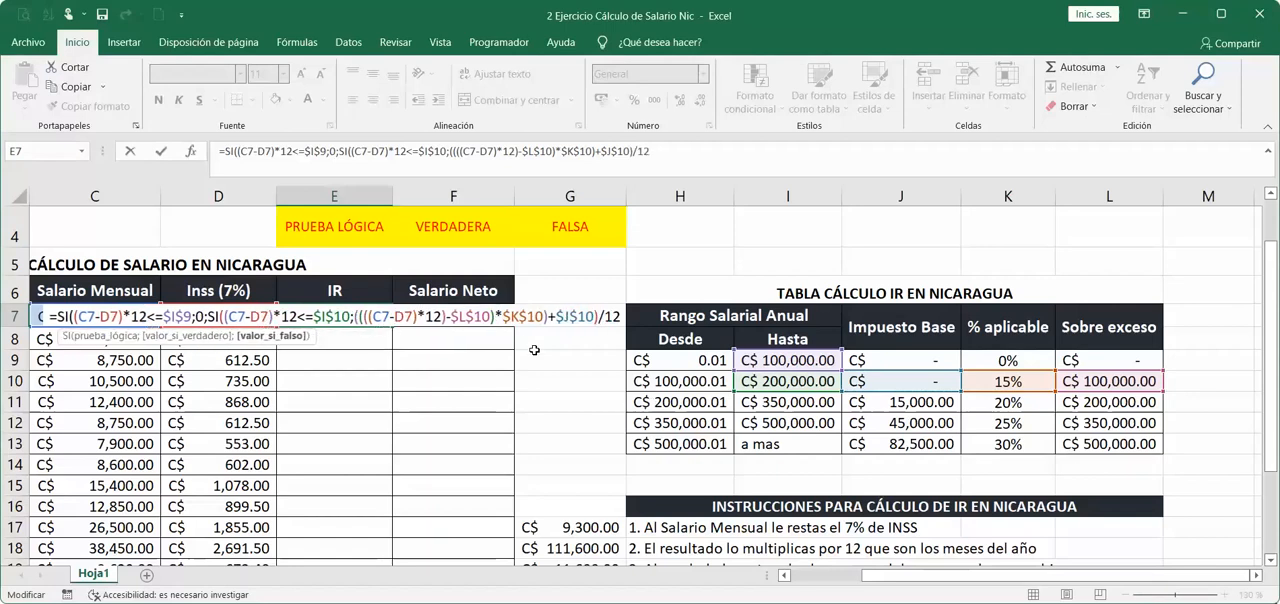
pyautogui.write('(')
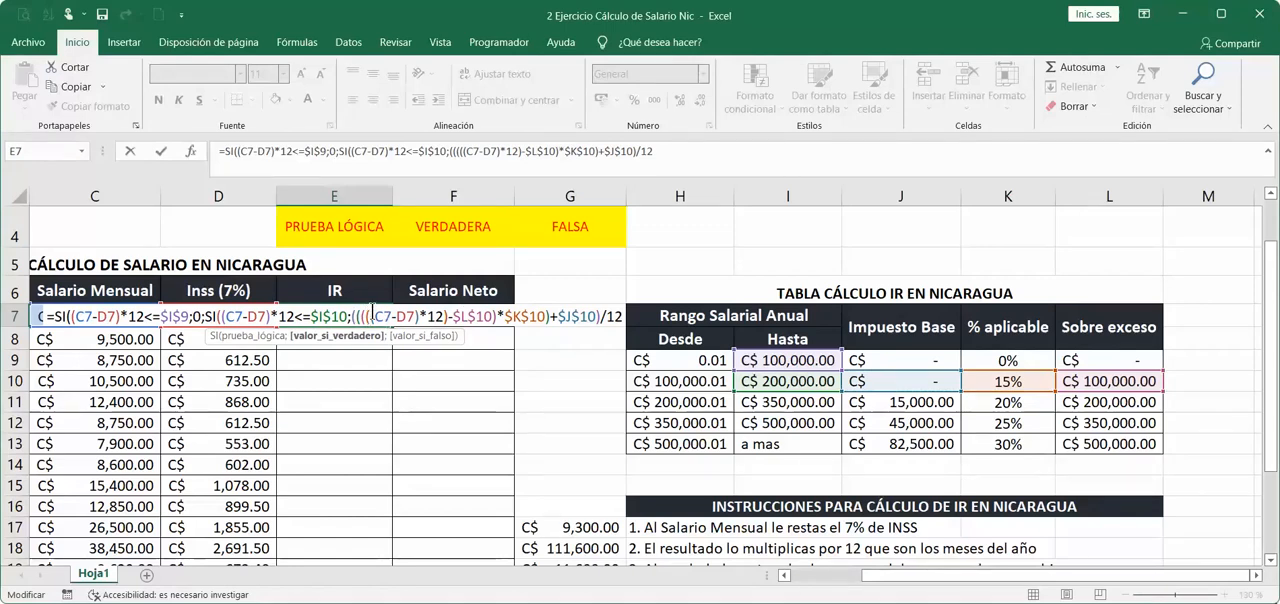
# Review each nested part of the second SI's value if true against the IR calculation instructions.
pyautogui.moveTo(372, 316); pyautogui.dragTo(414, 316)
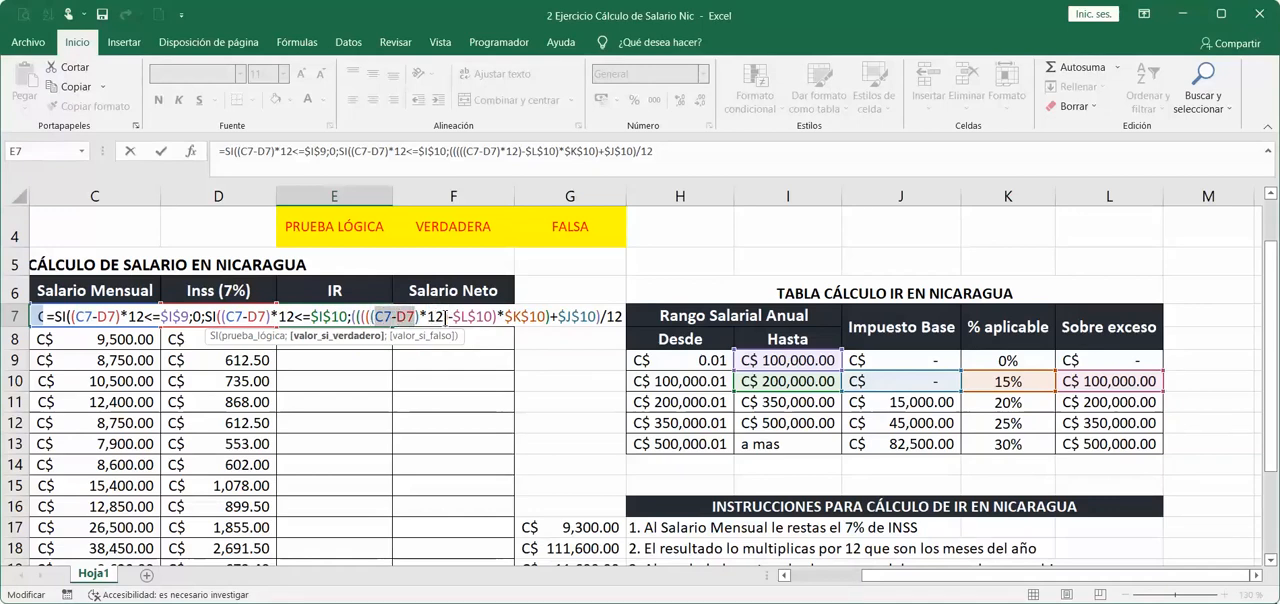
pyautogui.moveTo(445, 316); pyautogui.dragTo(369, 316)
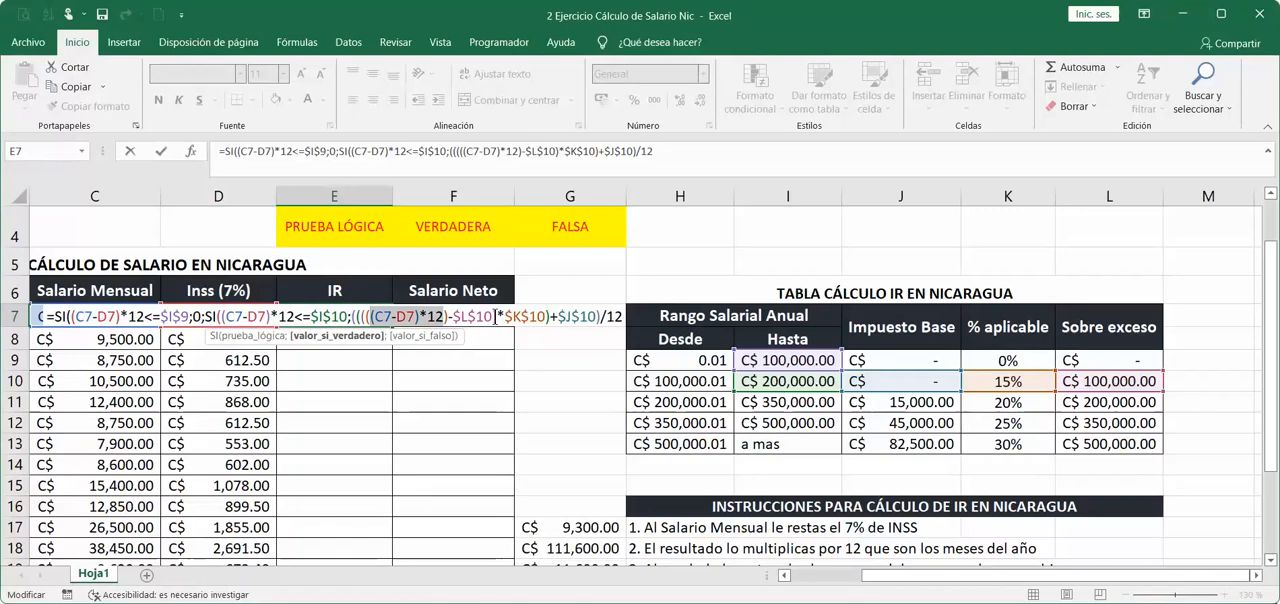
pyautogui.moveTo(496, 316); pyautogui.dragTo(373, 316)
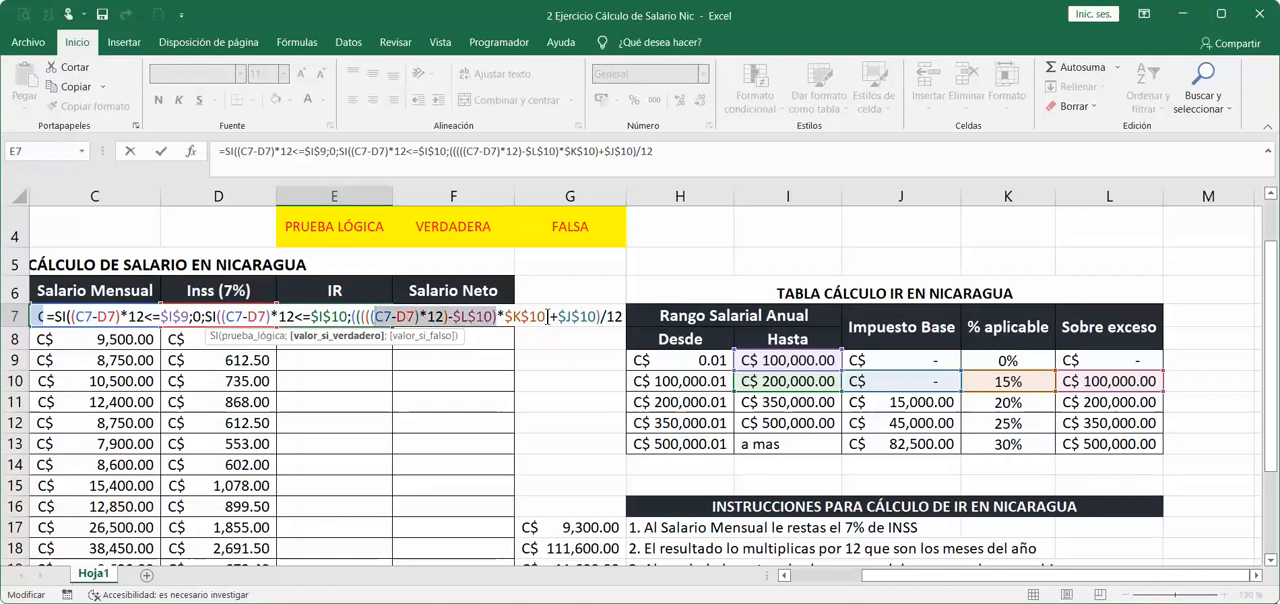
pyautogui.moveTo(547, 316); pyautogui.dragTo(370, 316)
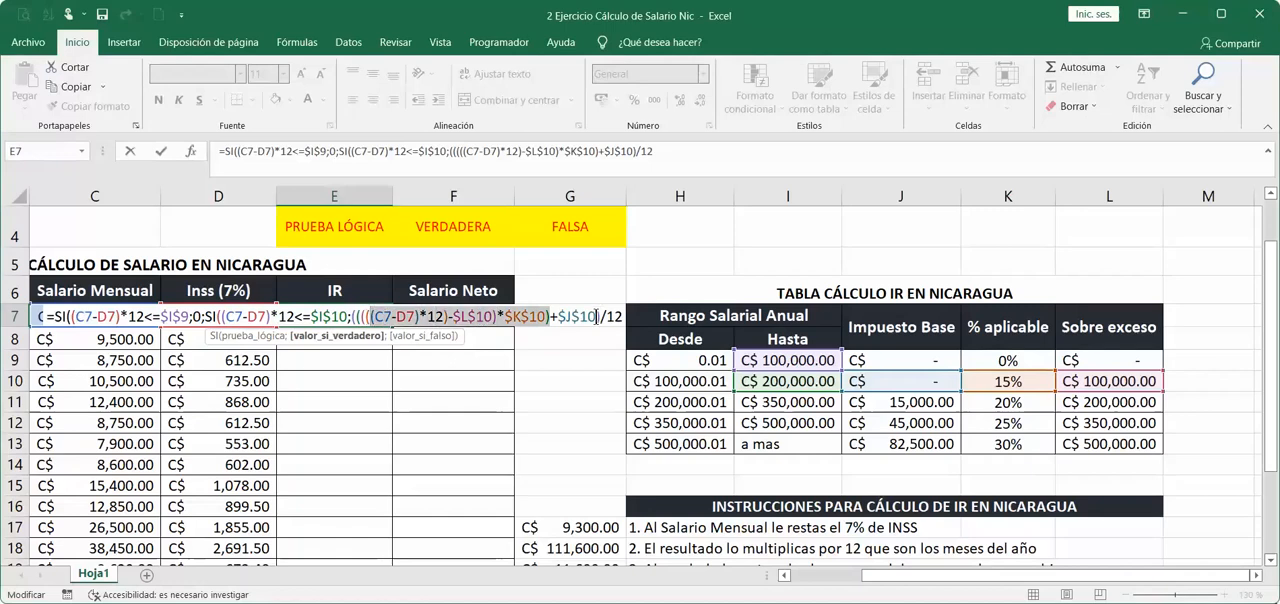
pyautogui.moveTo(597, 316); pyautogui.dragTo(369, 310)
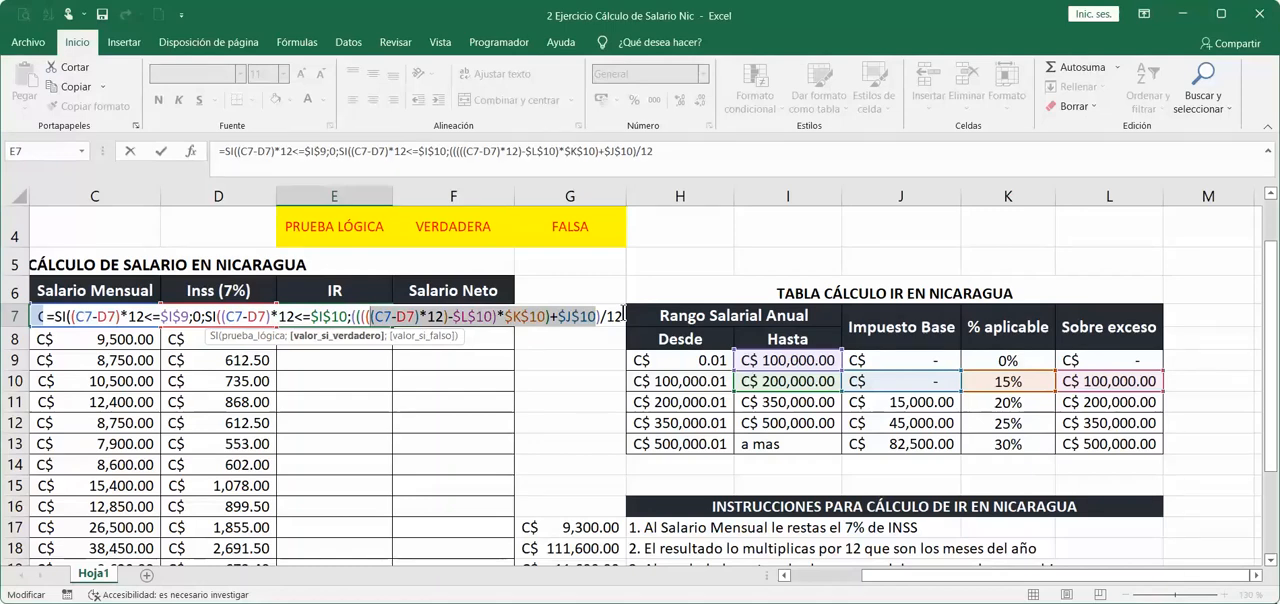
pyautogui.scroll(-1, 606, 420)
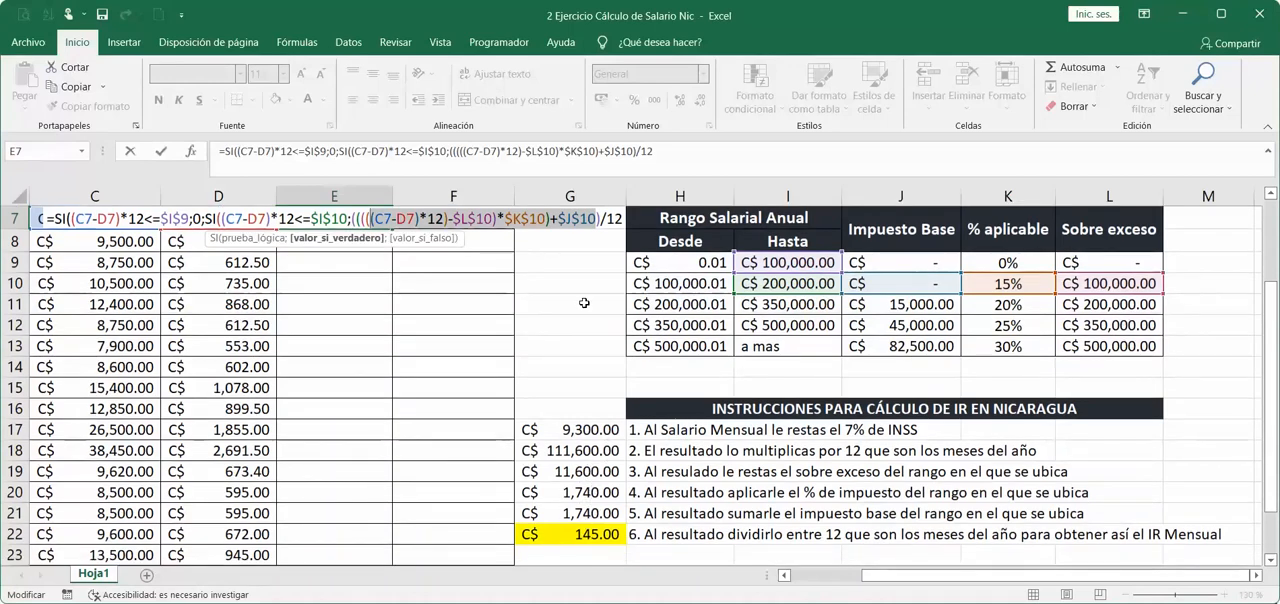
# Close both SI functions at the end of the E7 formula with two closing parentheses.
pyautogui.click(574, 218)
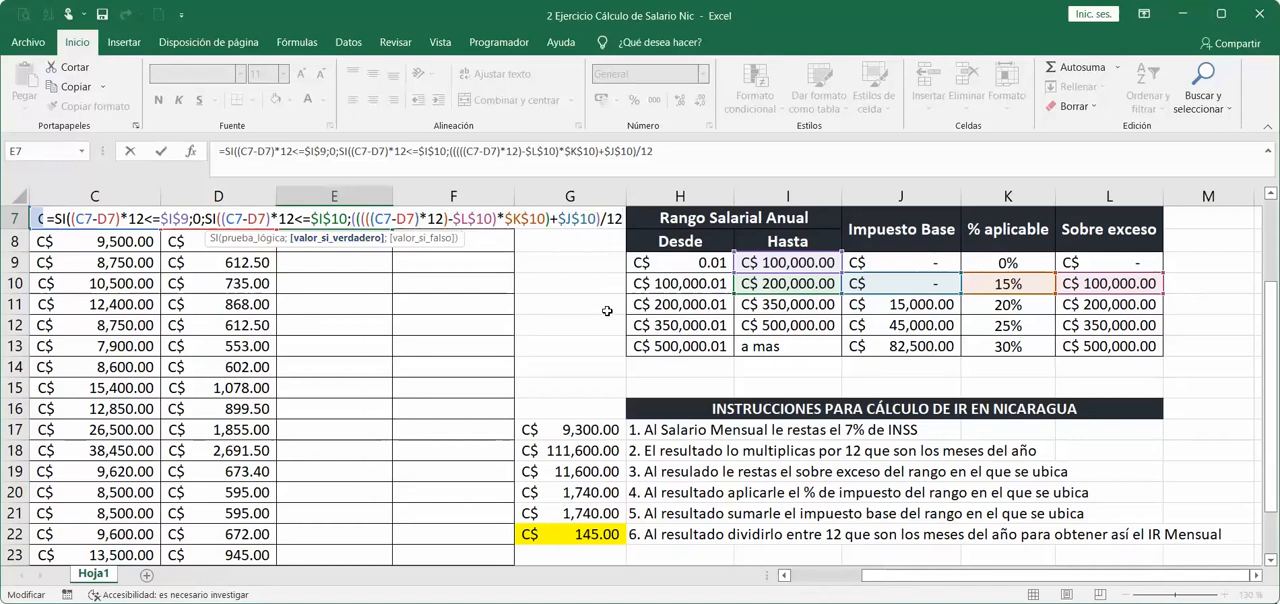
pyautogui.scroll(1, 607, 311)
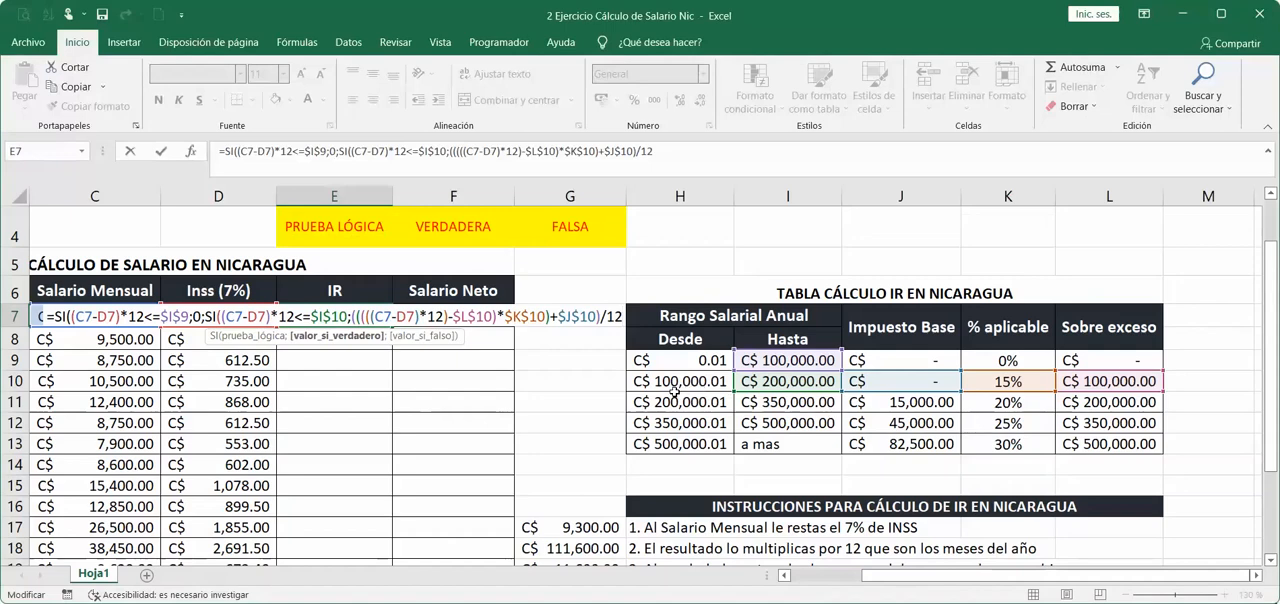
pyautogui.write(')')
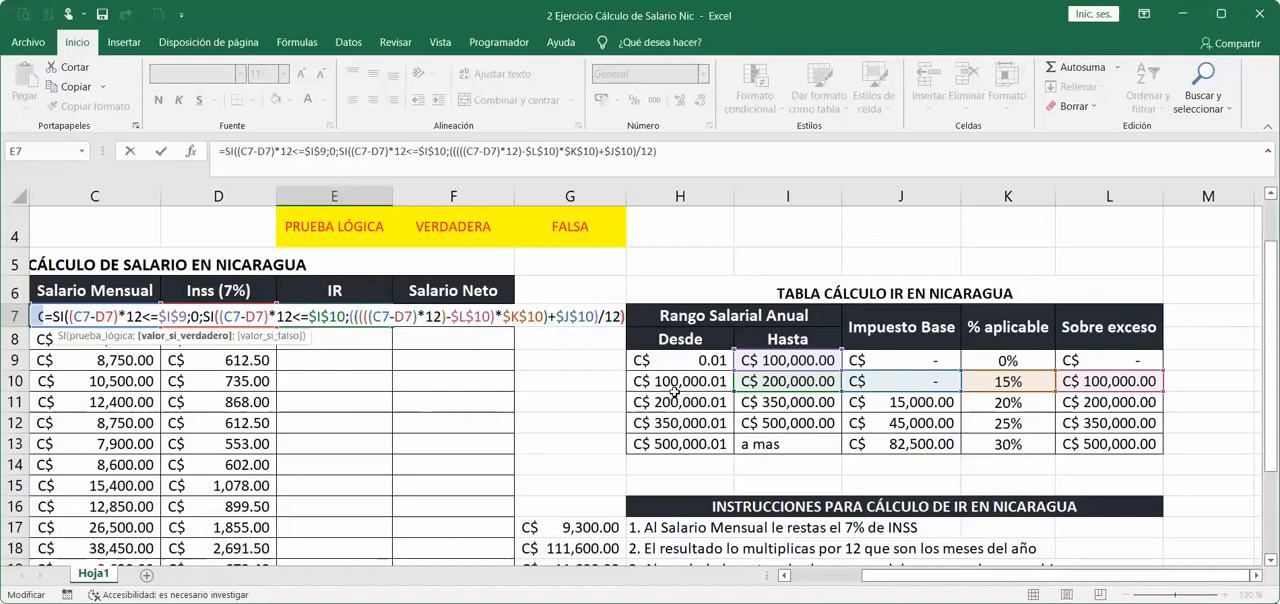
pyautogui.write(')')
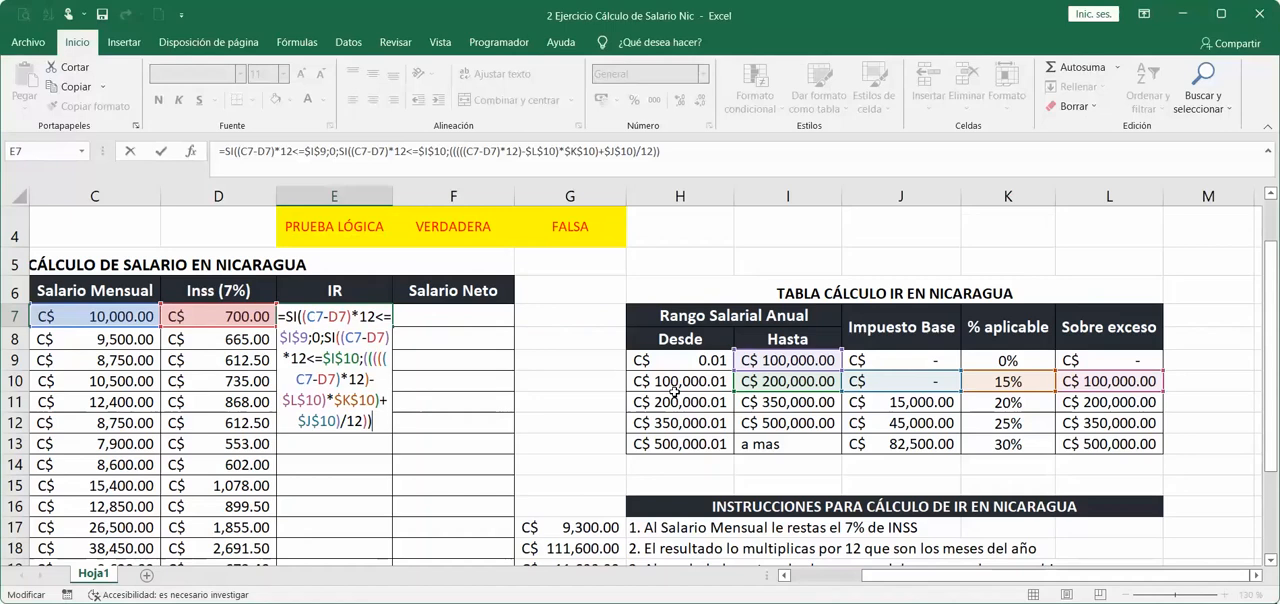
# Confirm the IR formula in E7 and highlight the cell with a yellow fill.
pyautogui.press('Return')
pyautogui.click(328, 316)
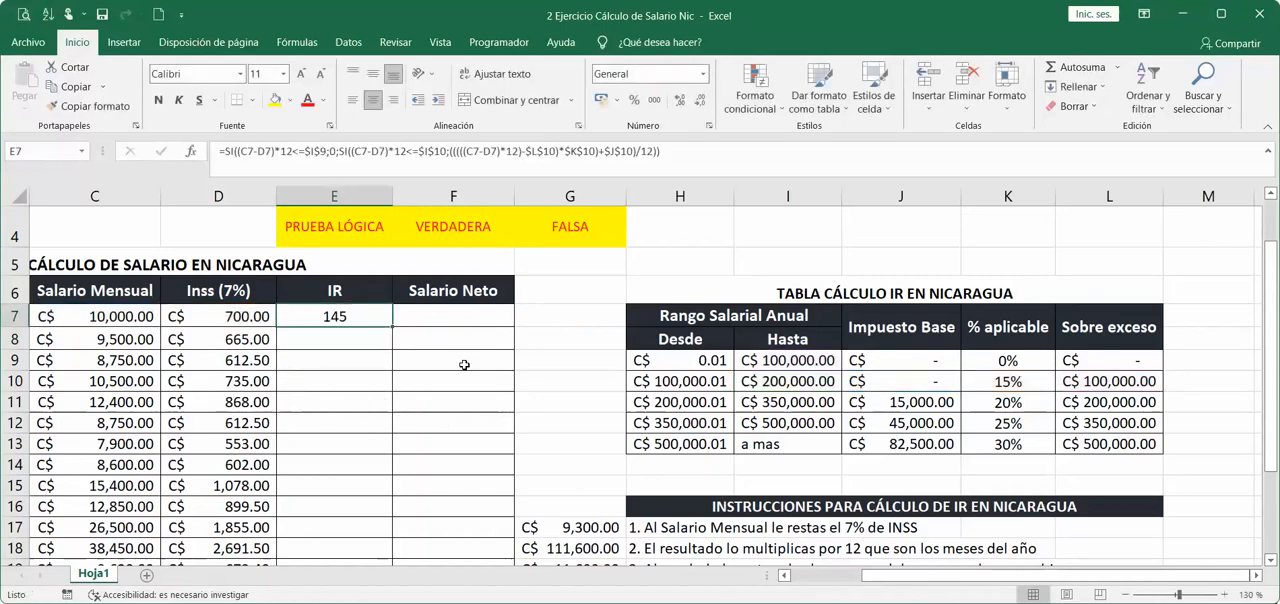
pyautogui.scroll(-1, 464, 365)
pyautogui.click(275, 100)
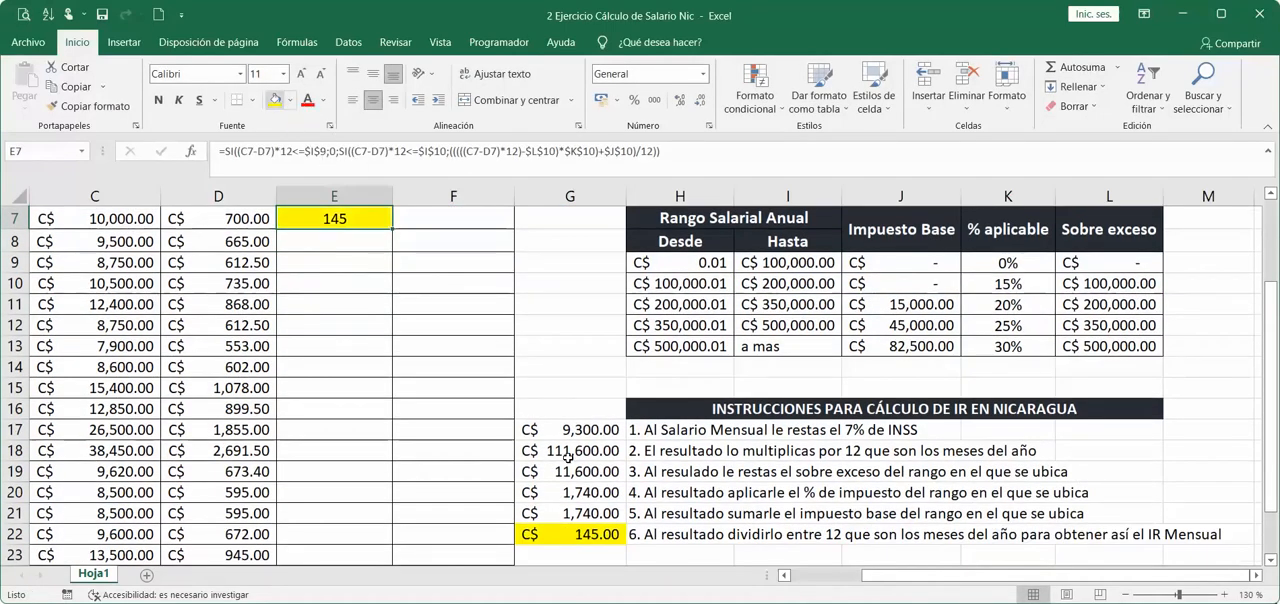
# Compare the IR result in E7 with the manually calculated monthly IR in G22.
pyautogui.click(591, 536)
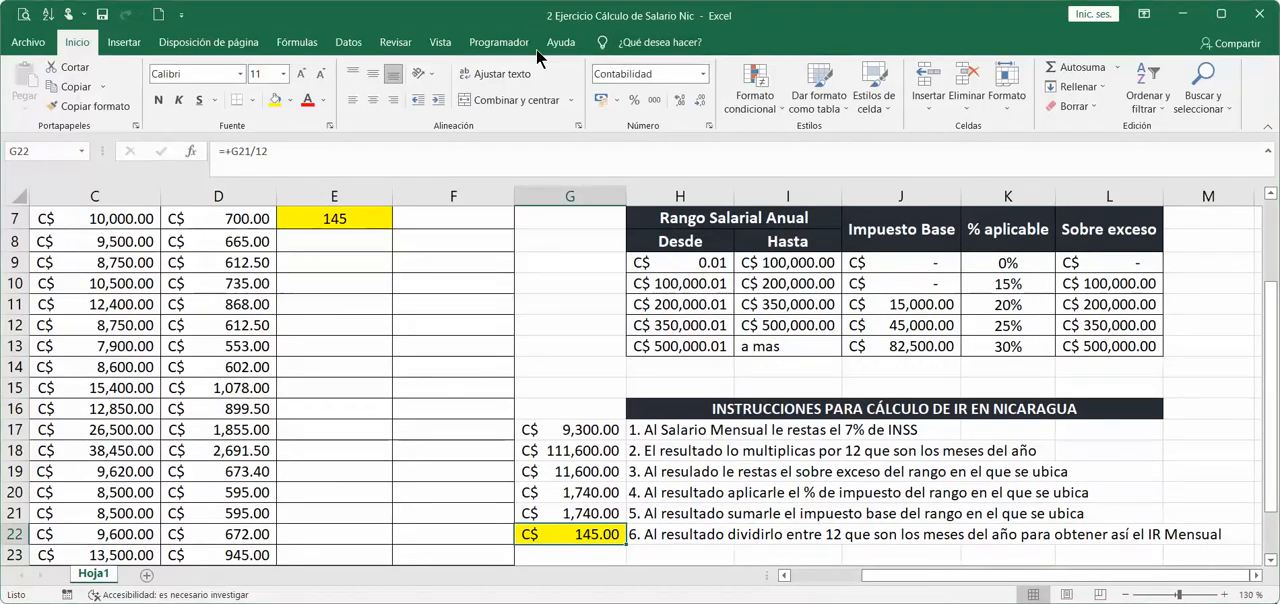
pyautogui.moveTo(514, 526); pyautogui.dragTo(360, 226)
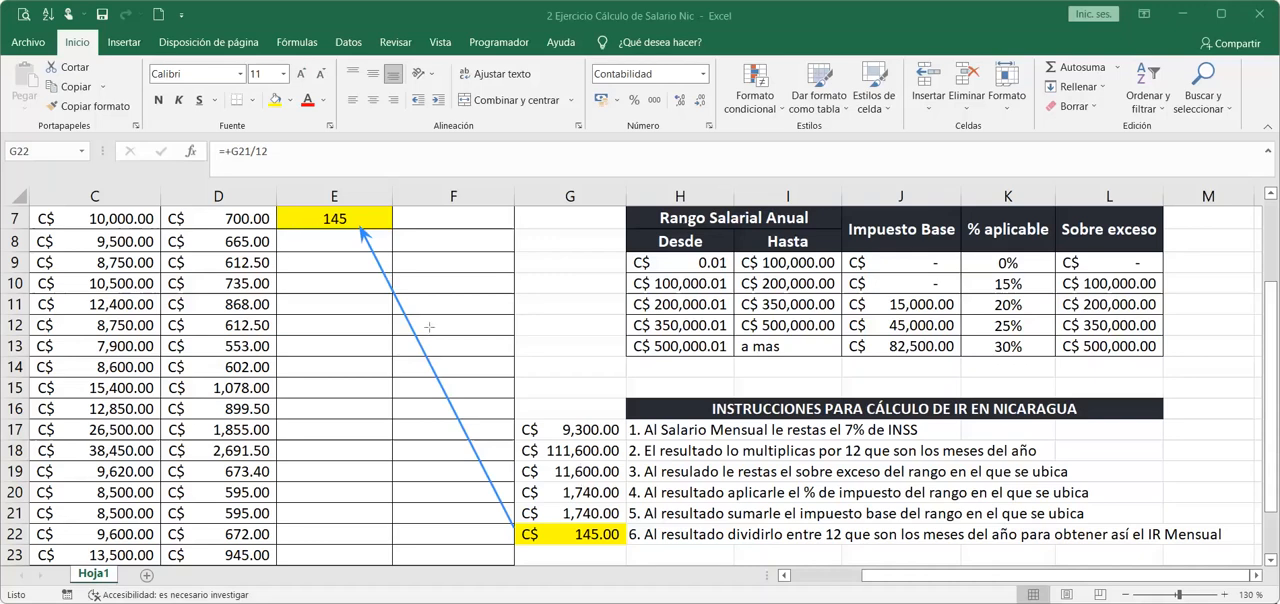
pyautogui.click(970, 12)
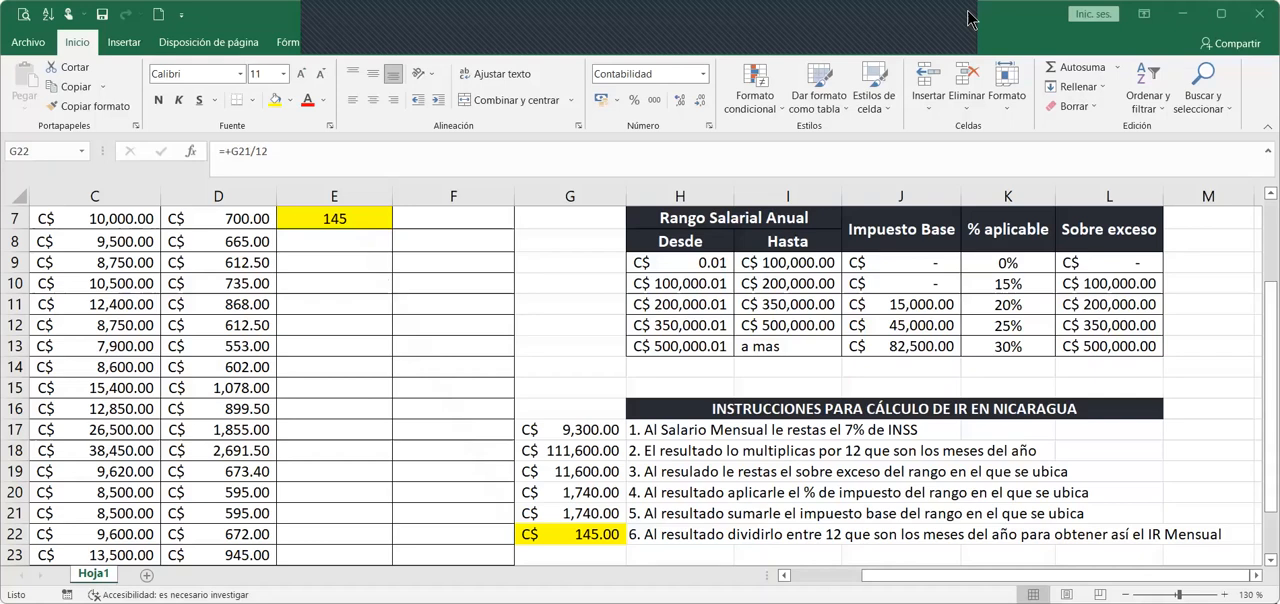
# Check the formula in E7 and remove the cell's yellow fill.
pyautogui.scroll(1, 357, 317)
pyautogui.click(357, 317)
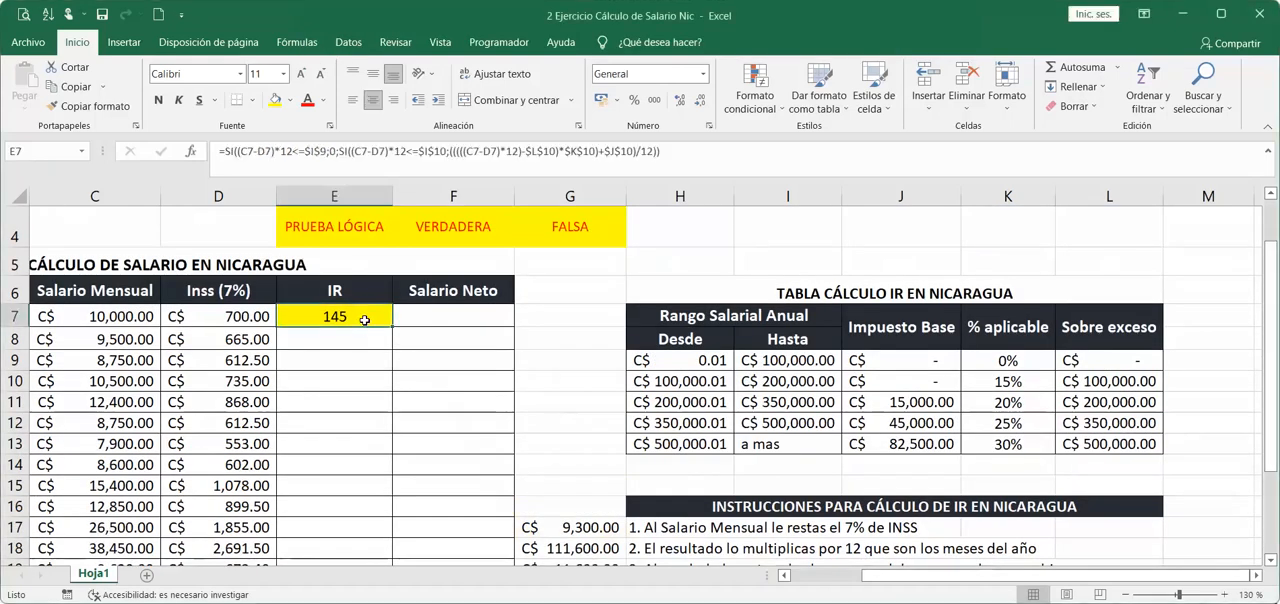
pyautogui.press('F2')
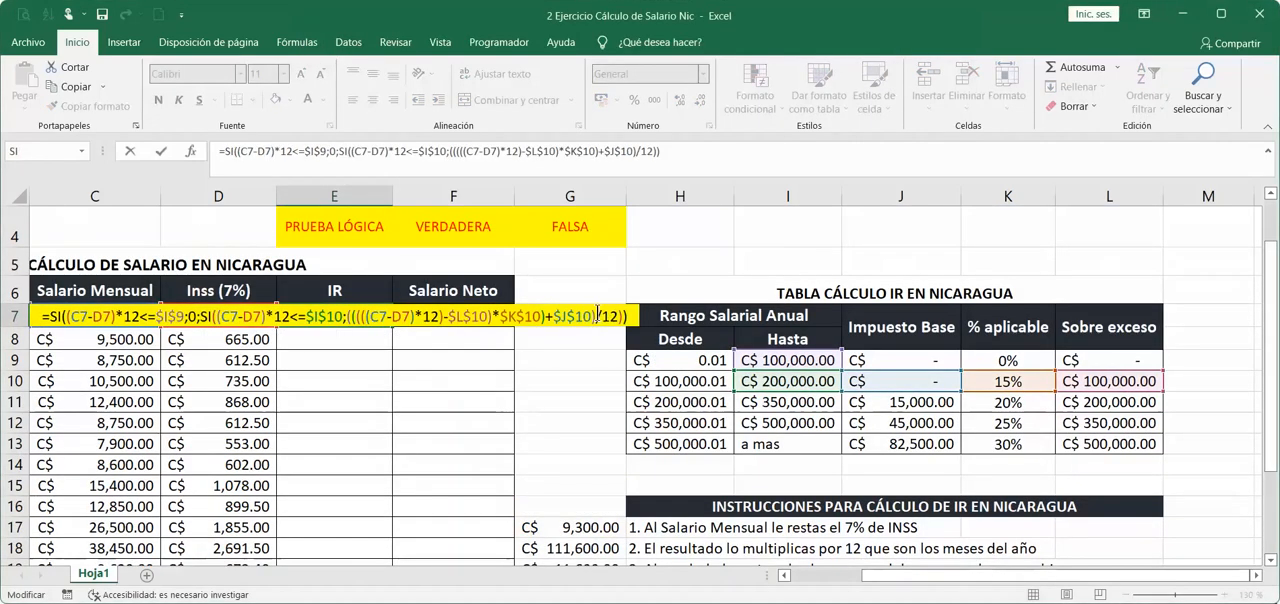
pyautogui.hotkey('ctrl', 'Return')
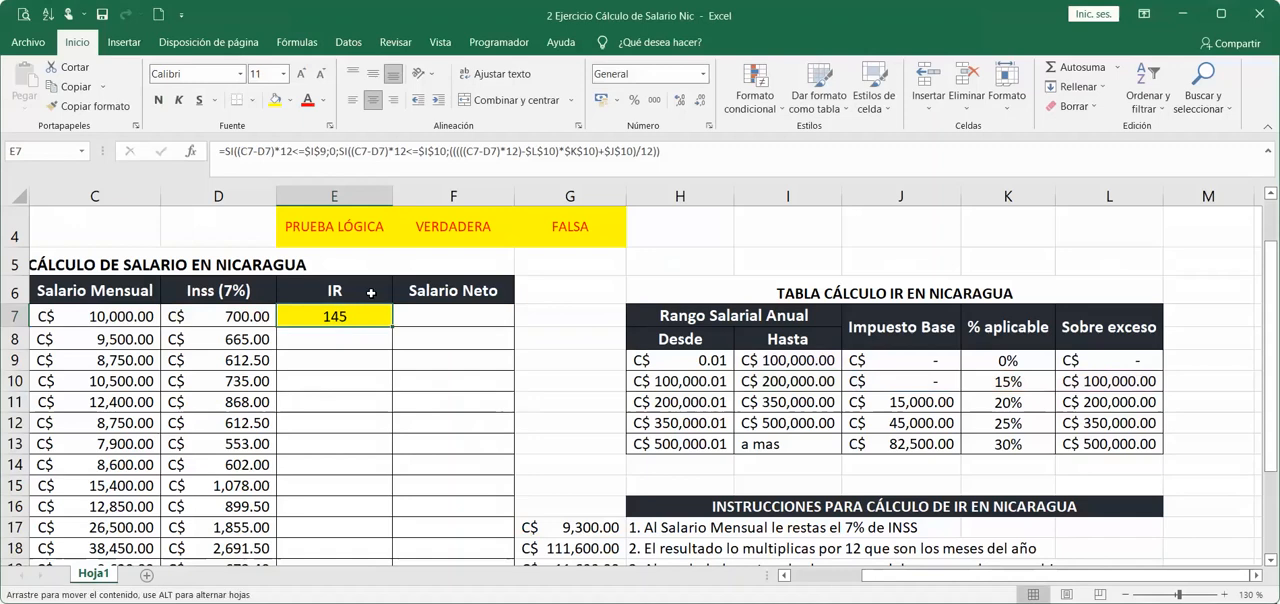
pyautogui.click(290, 100)
pyautogui.click(313, 281)
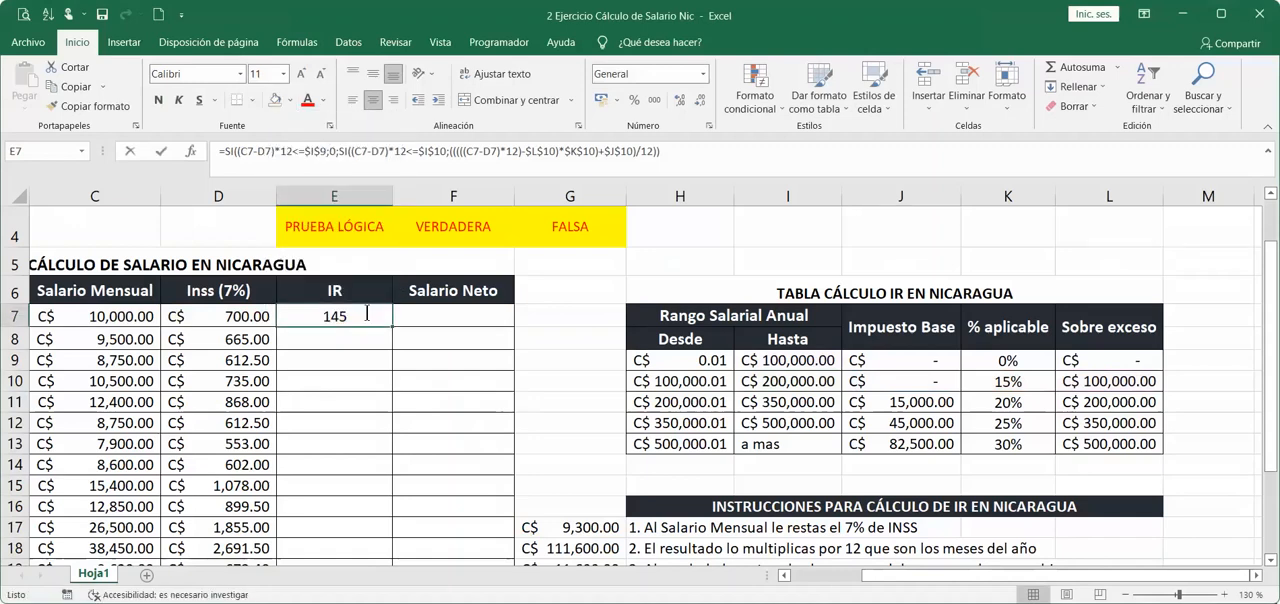
# Reopen the E7 formula, delete its two closing parentheses and add a semicolon to begin the second SI's value if false.
pyautogui.doubleClick(367, 313)
pyautogui.click(631, 316)
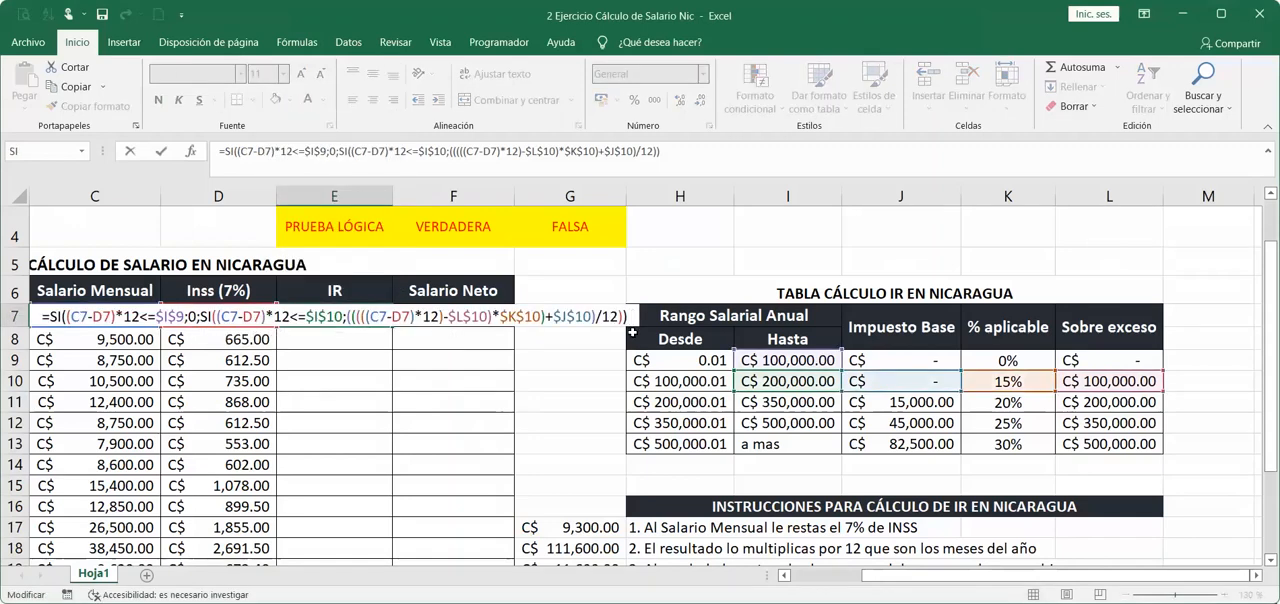
pyautogui.press('BackSpace')
pyautogui.press('BackSpace')
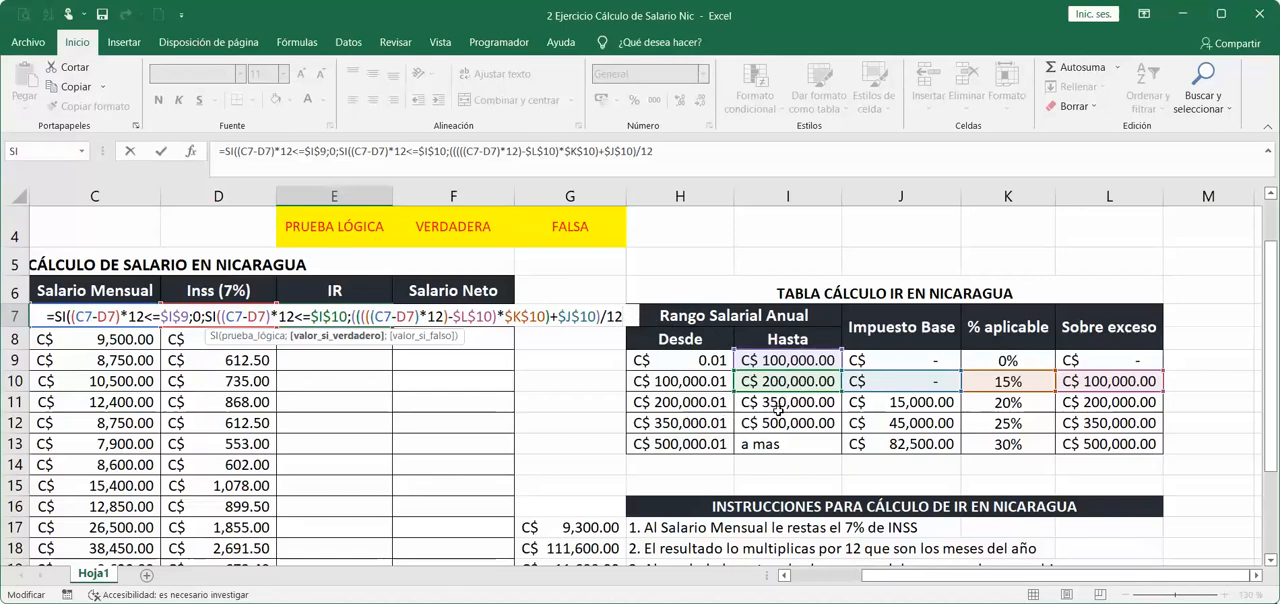
pyautogui.write(';')
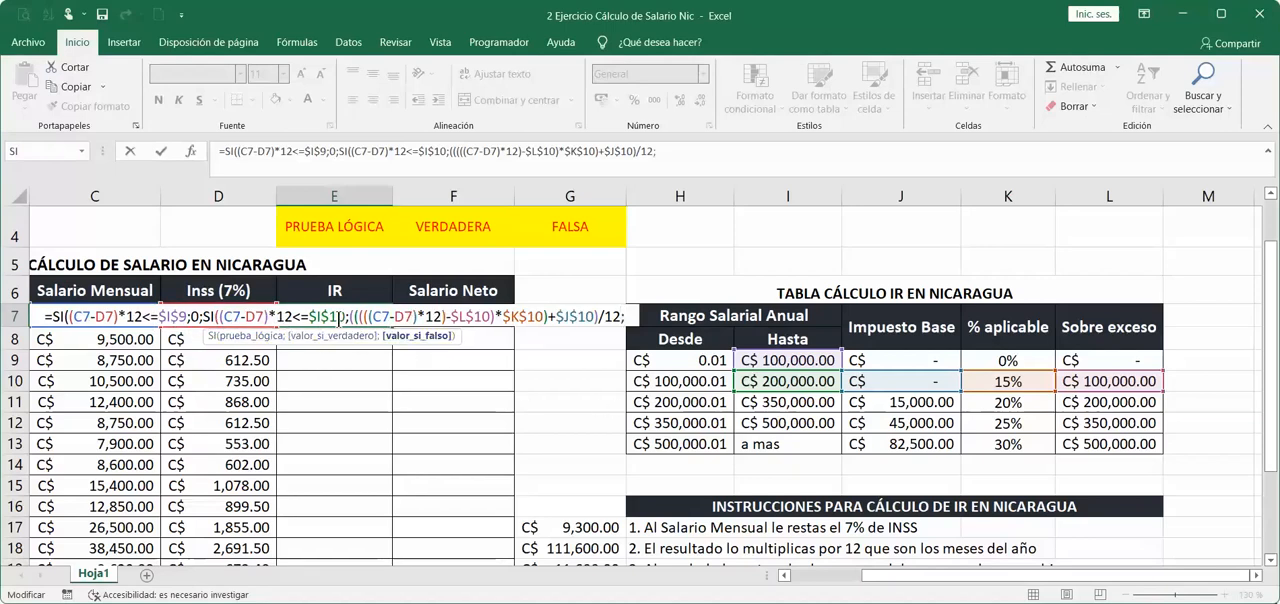
# Copy the second SI with its test and calculation, and paste it at the formula's end as the value if false.
pyautogui.moveTo(209, 317); pyautogui.dragTo(619, 312)
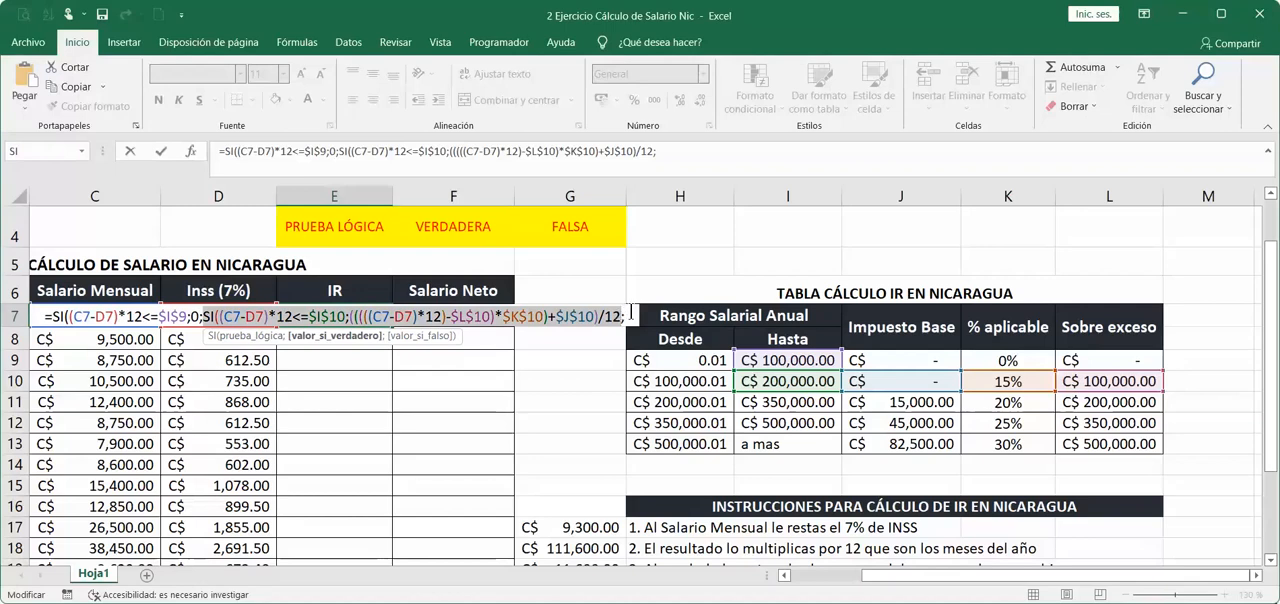
pyautogui.click(631, 313)
pyautogui.click(634, 315)
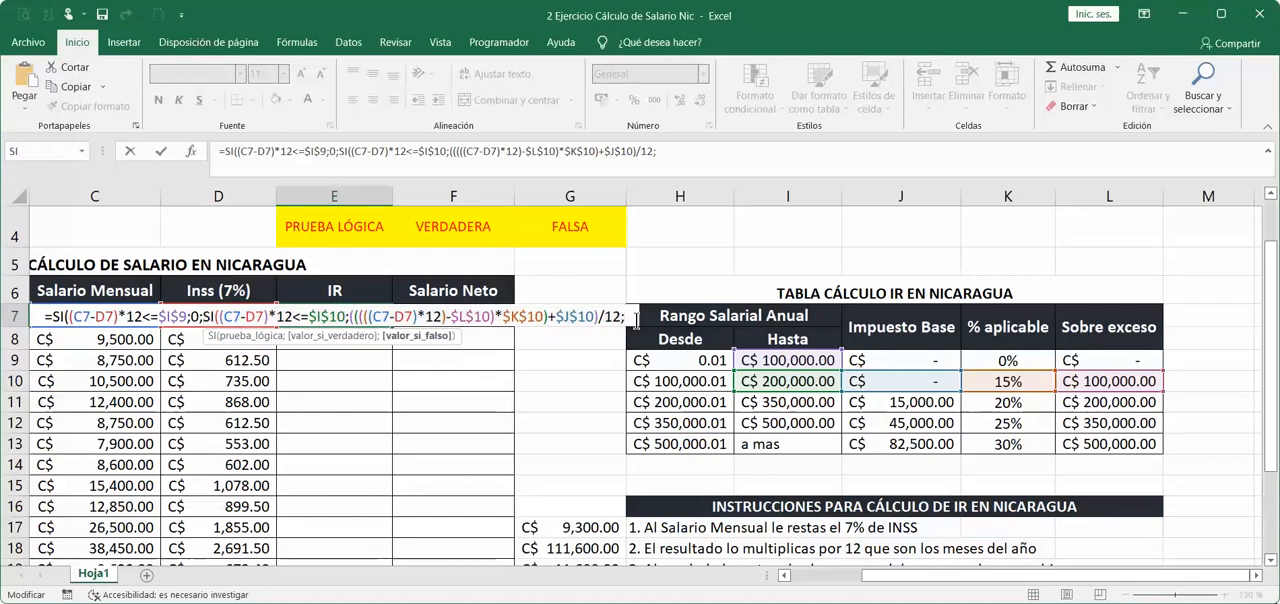
pyautogui.write('SI((C7-D7)*12<=$I$10;(((((C7-D7)*12)-$L$10)*$K$10)+$J$10)/12')
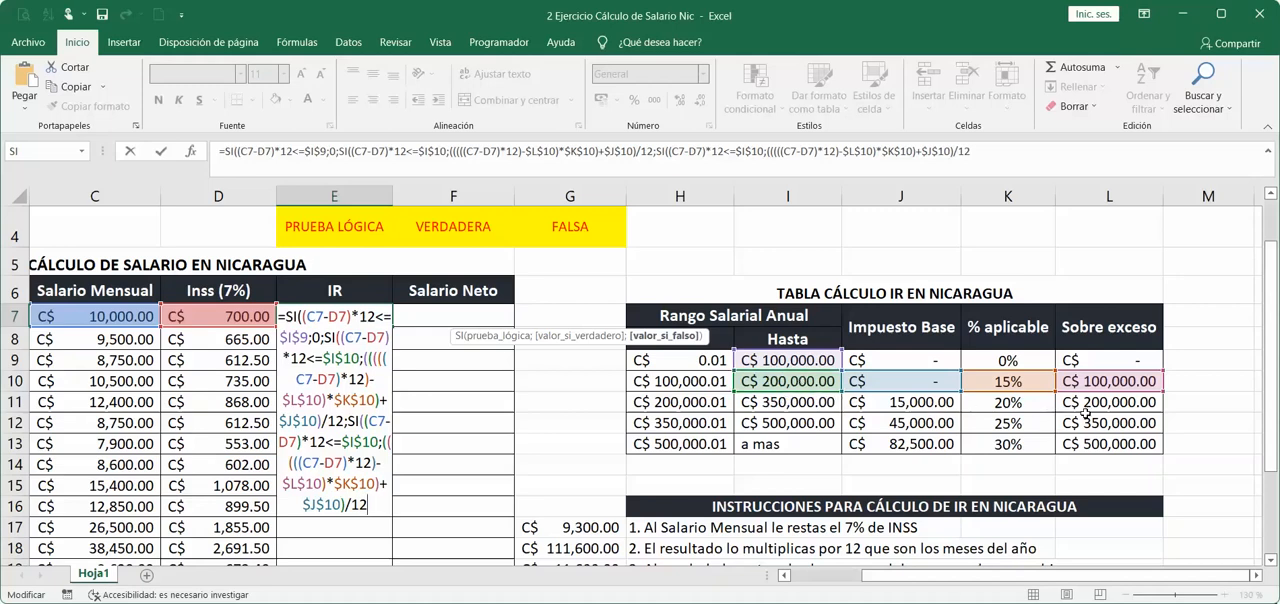
# Change the upper limit in the third SI's logical test to $I$11.
pyautogui.click(289, 442)
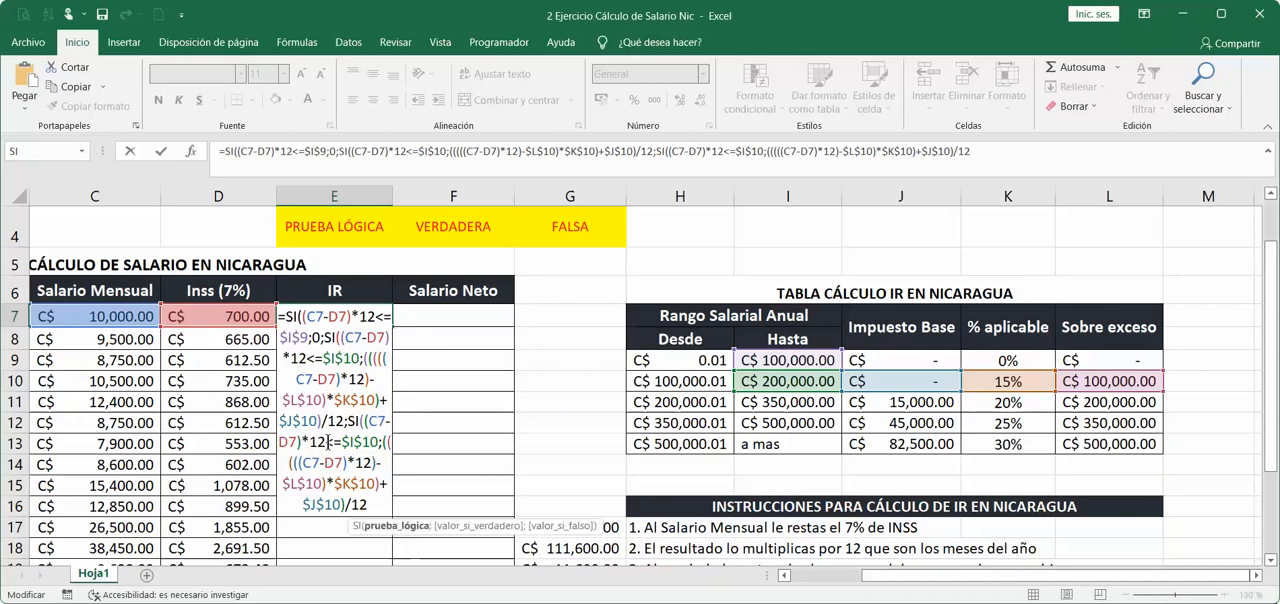
pyautogui.click(381, 441)
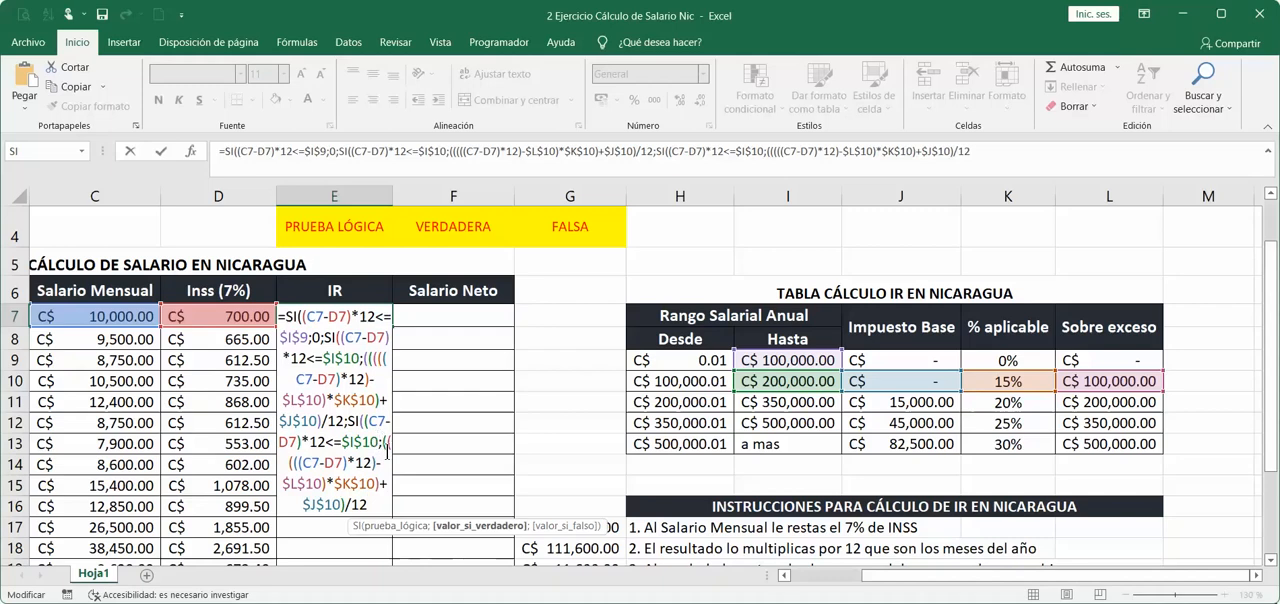
pyautogui.press('Left')
pyautogui.press('BackSpace')
pyautogui.write('1')
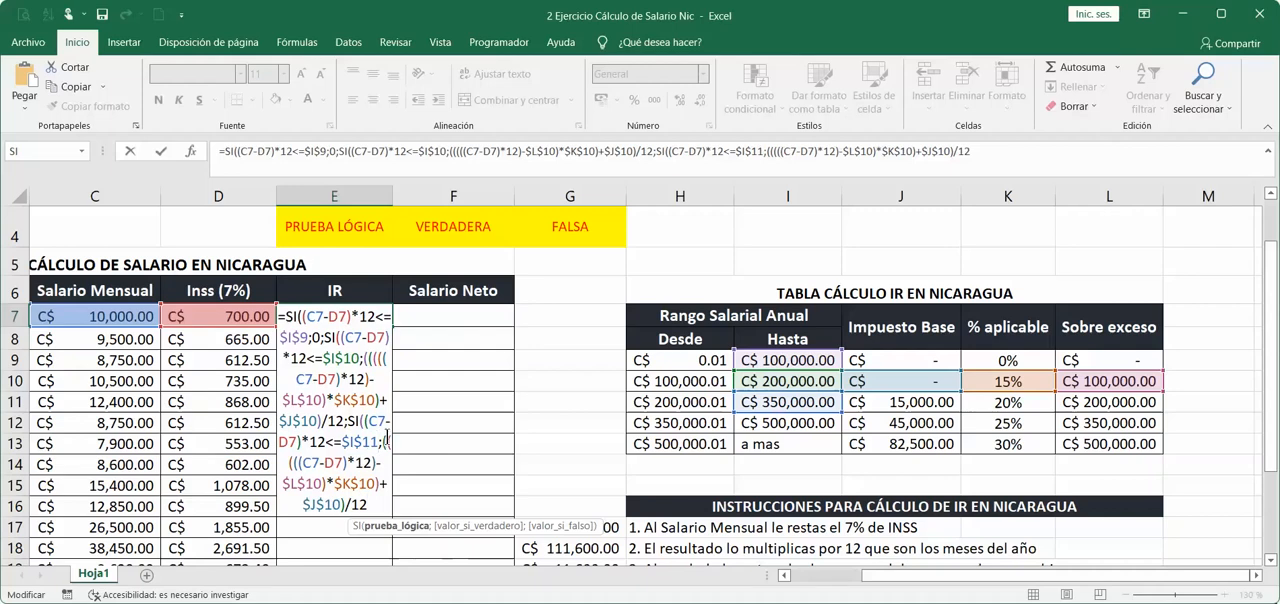
# Change the tax table references in the third SI's value if true to $L$11, $K$11 and $J$11.
pyautogui.moveTo(305, 464); pyautogui.dragTo(375, 464)
pyautogui.click(323, 483)
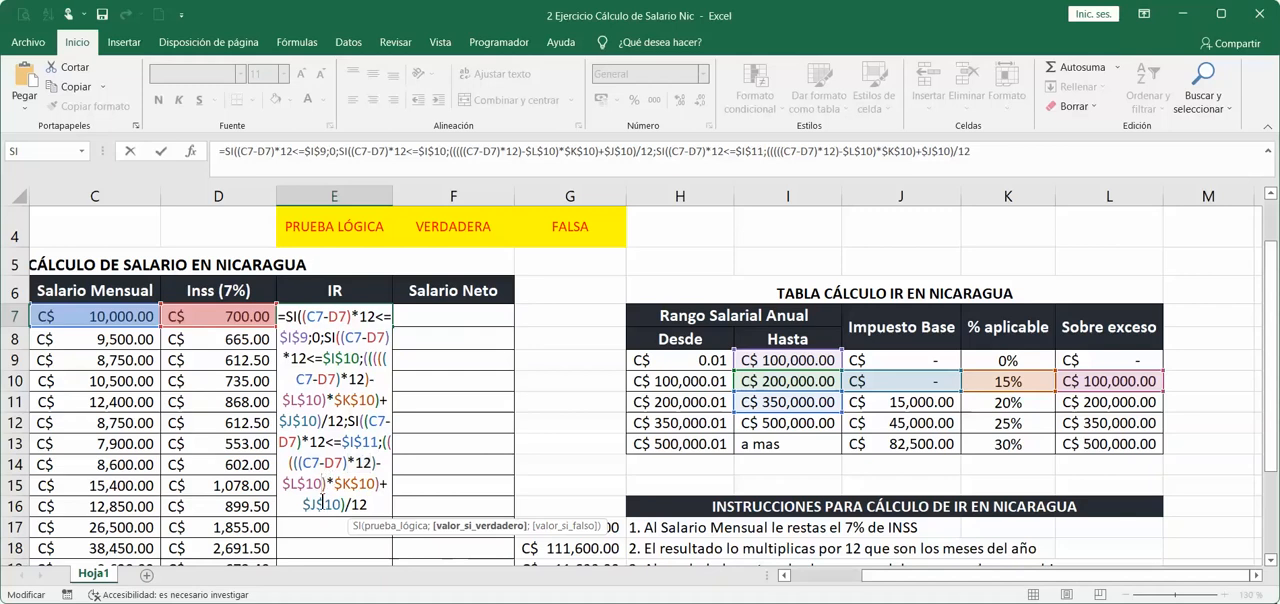
pyautogui.click(1100, 402)
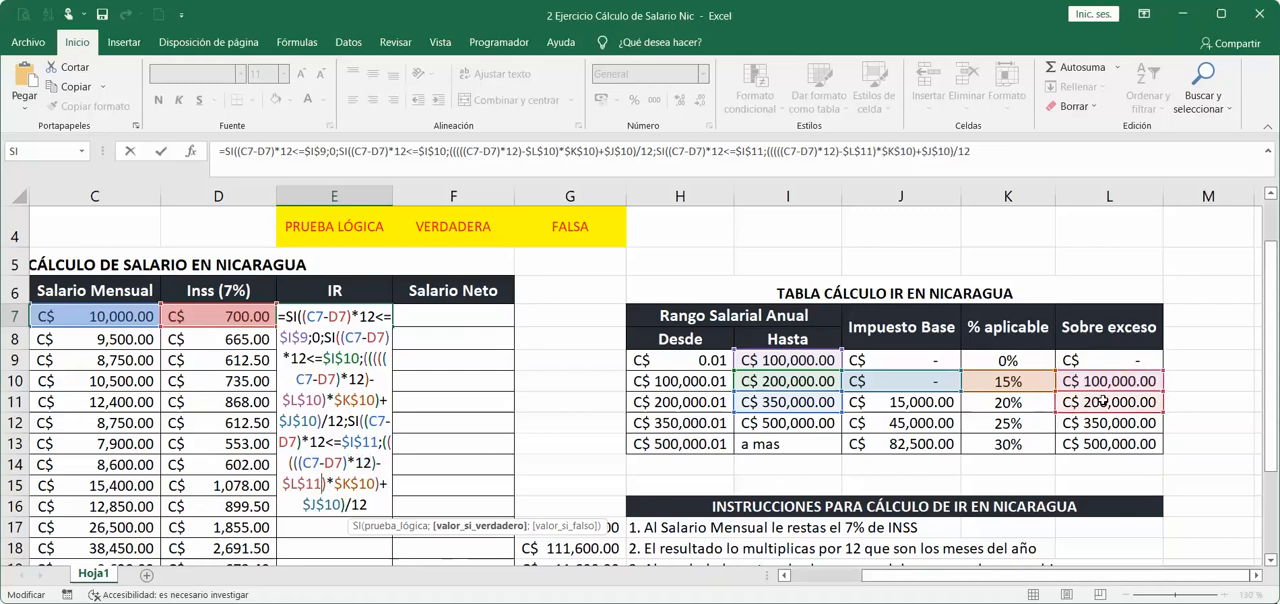
pyautogui.moveTo(338, 483); pyautogui.dragTo(371, 484)
pyautogui.click(375, 484)
pyautogui.press('BackSpace')
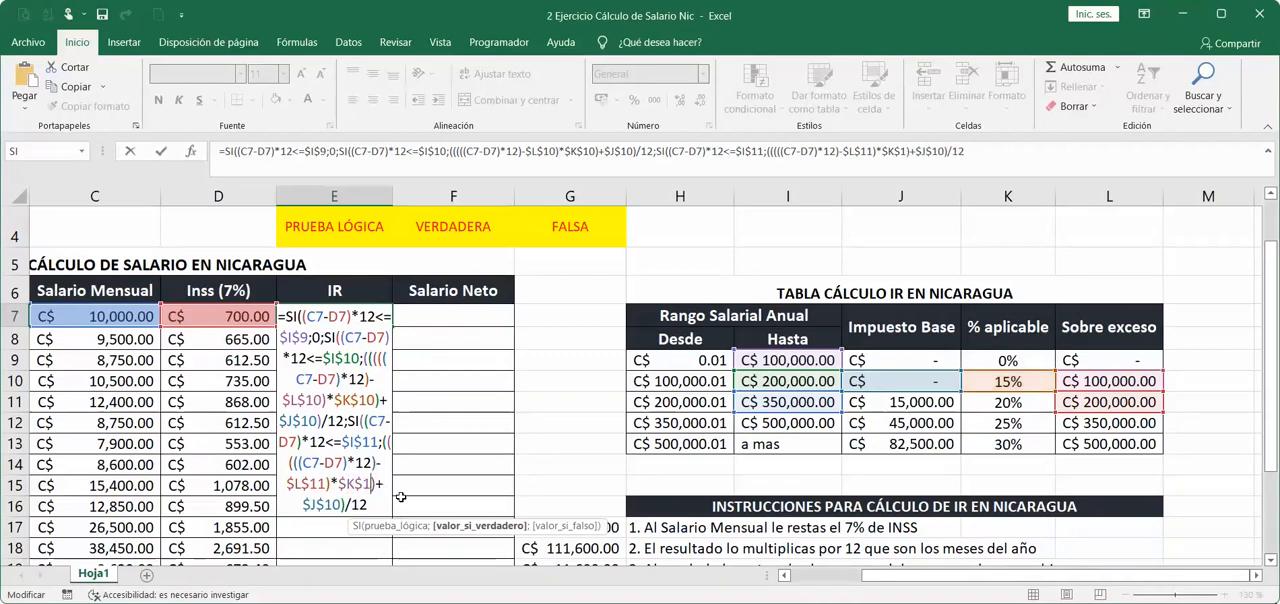
pyautogui.write('1')
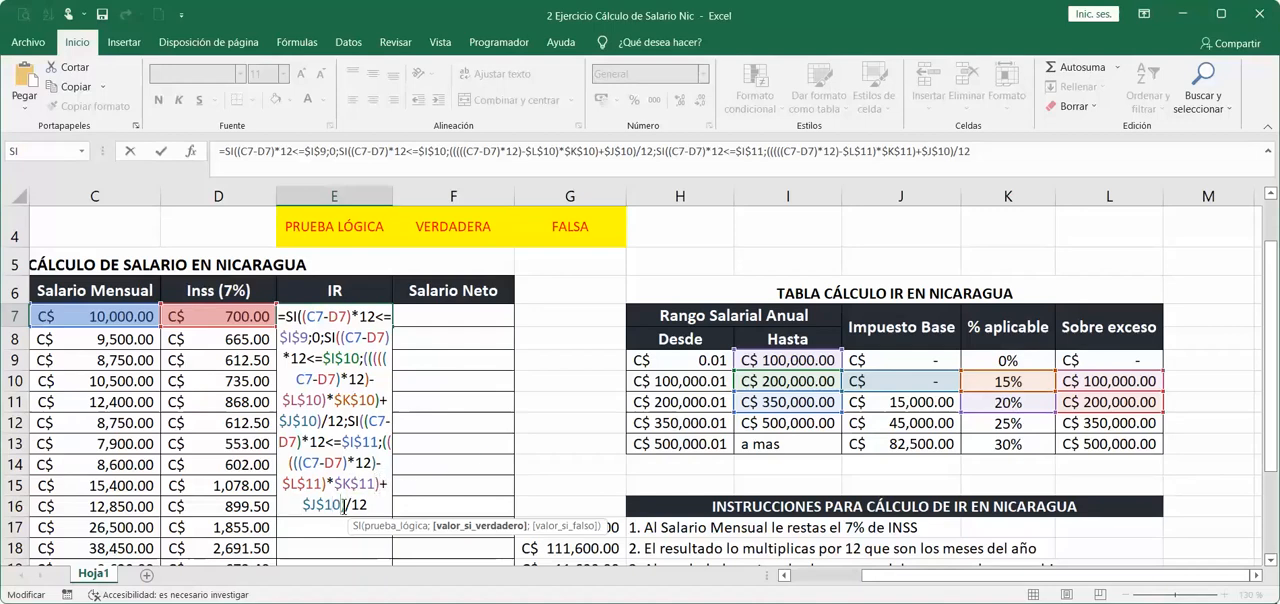
pyautogui.press('BackSpace')
pyautogui.write('1')
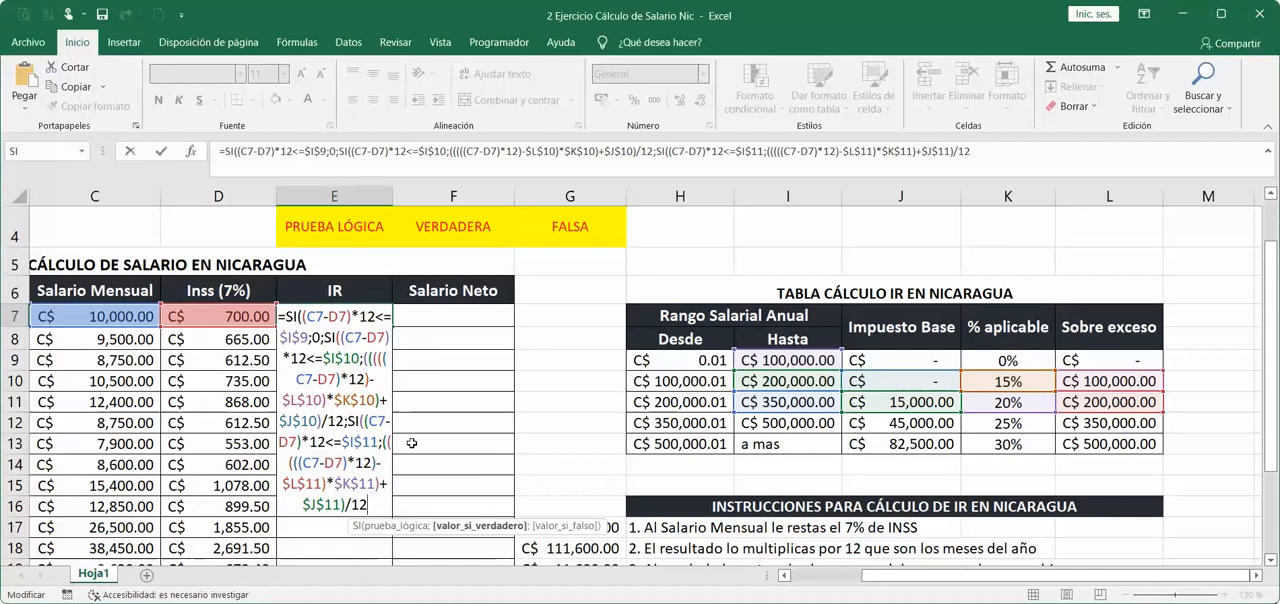
# Add a semicolon after the third SI's calculation and paste the copied SI as its value if false.
pyautogui.scroll(-1, 411, 443)
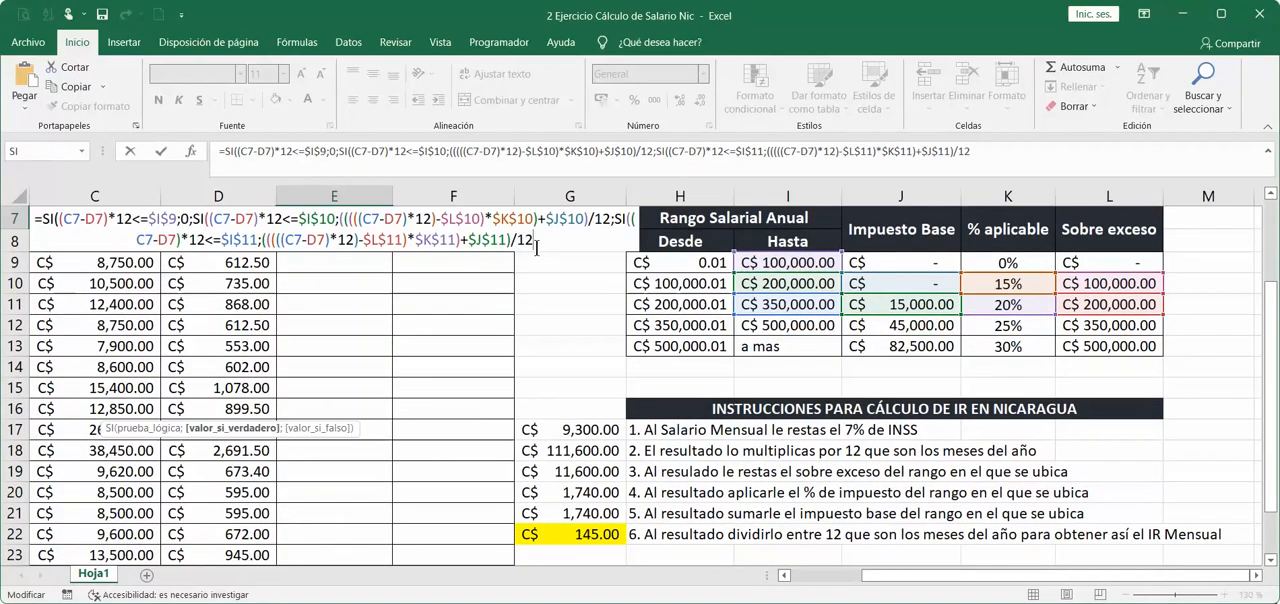
pyautogui.write(';')
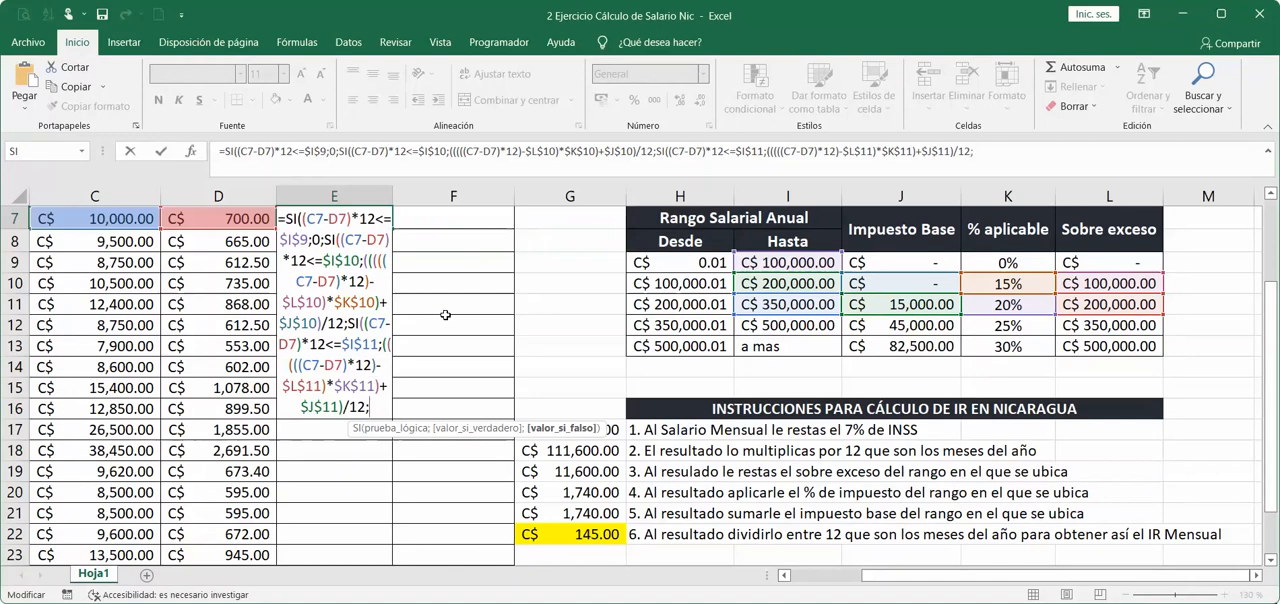
pyautogui.write('SI((C7-D7)*12<=$I$10;(((((C7-D7)*12)-$L$10)*$K$10)+$J$10)/12')
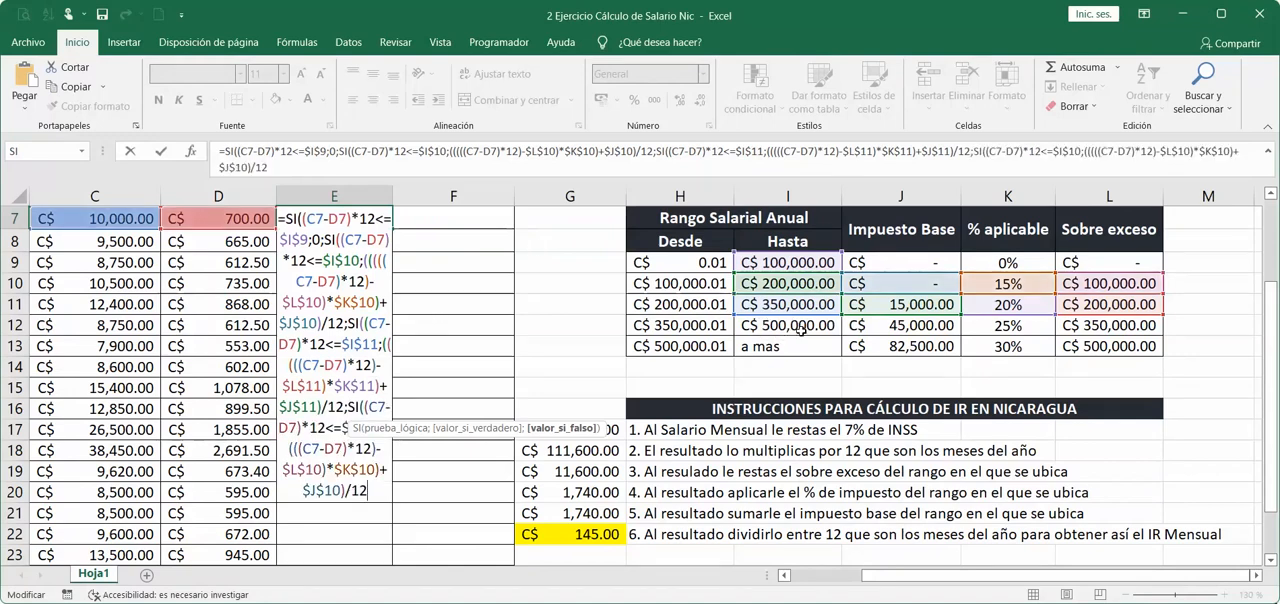
# Change the upper limit in the fourth SI's logical test to $I$12.
pyautogui.click(350, 407)
pyautogui.click(379, 407)
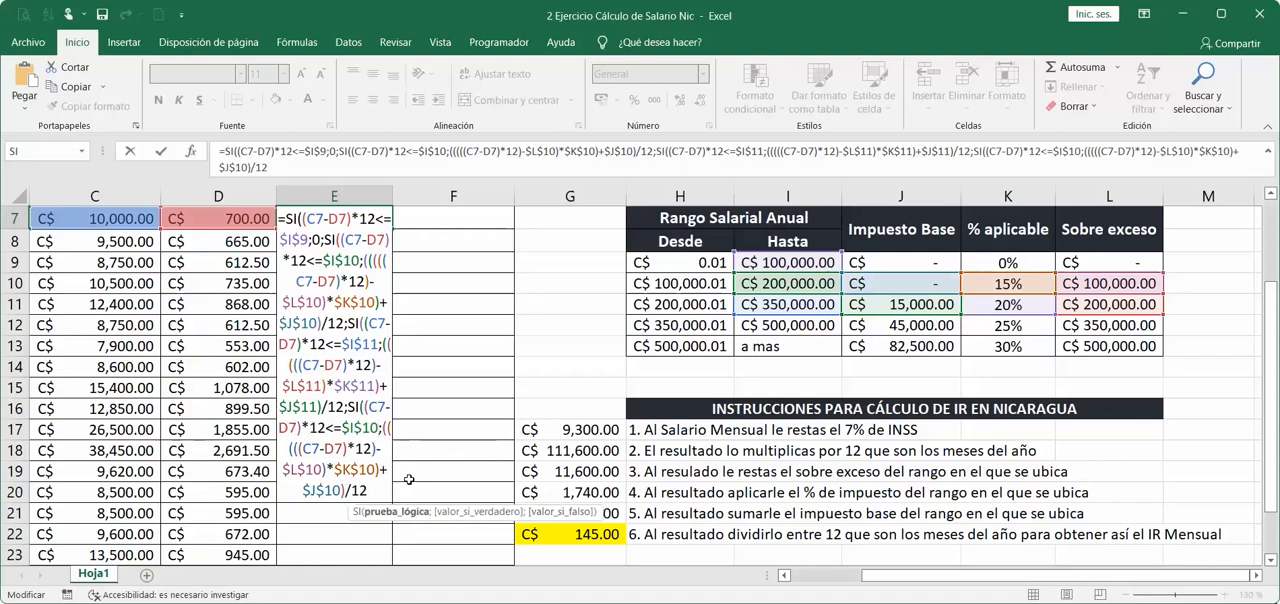
pyautogui.press('BackSpace')
pyautogui.write('2')
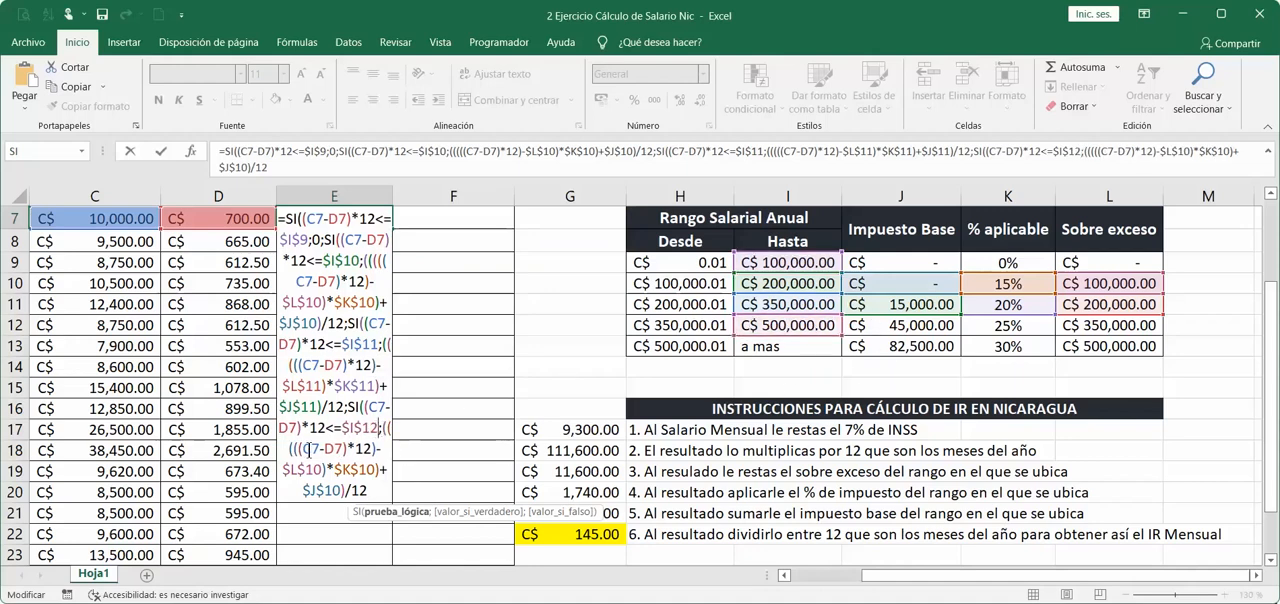
# Change the tax table references in the fourth SI's value if true to $L$12, $K$12 and $J$12.
pyautogui.click(343, 449)
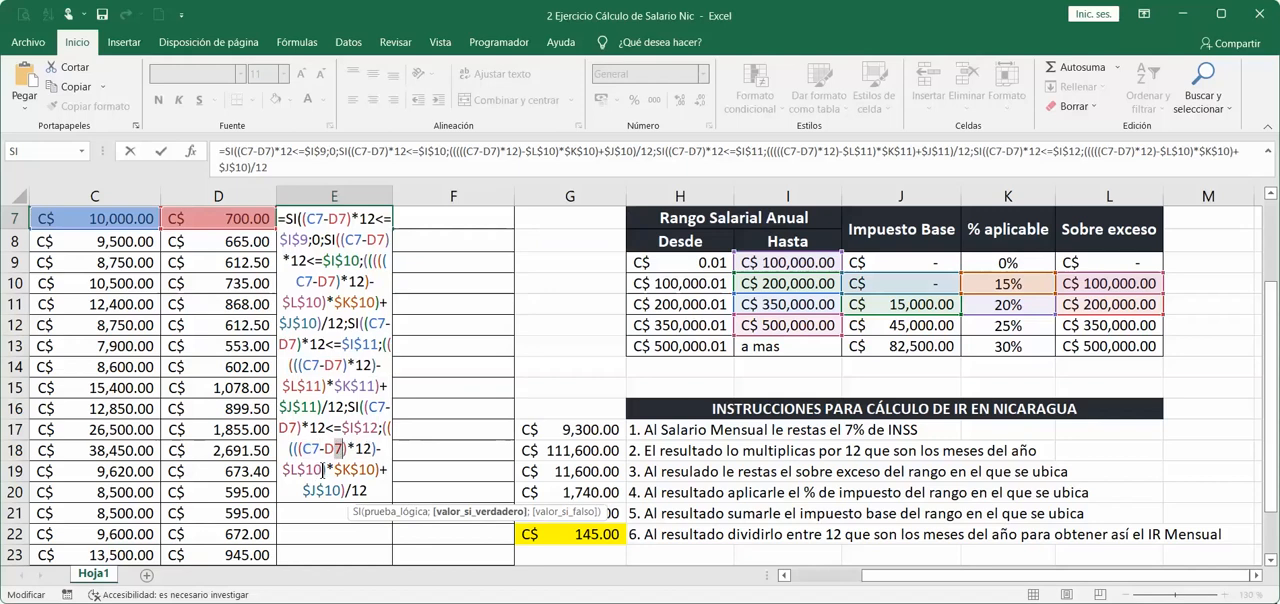
pyautogui.press('BackSpace')
pyautogui.write('2')
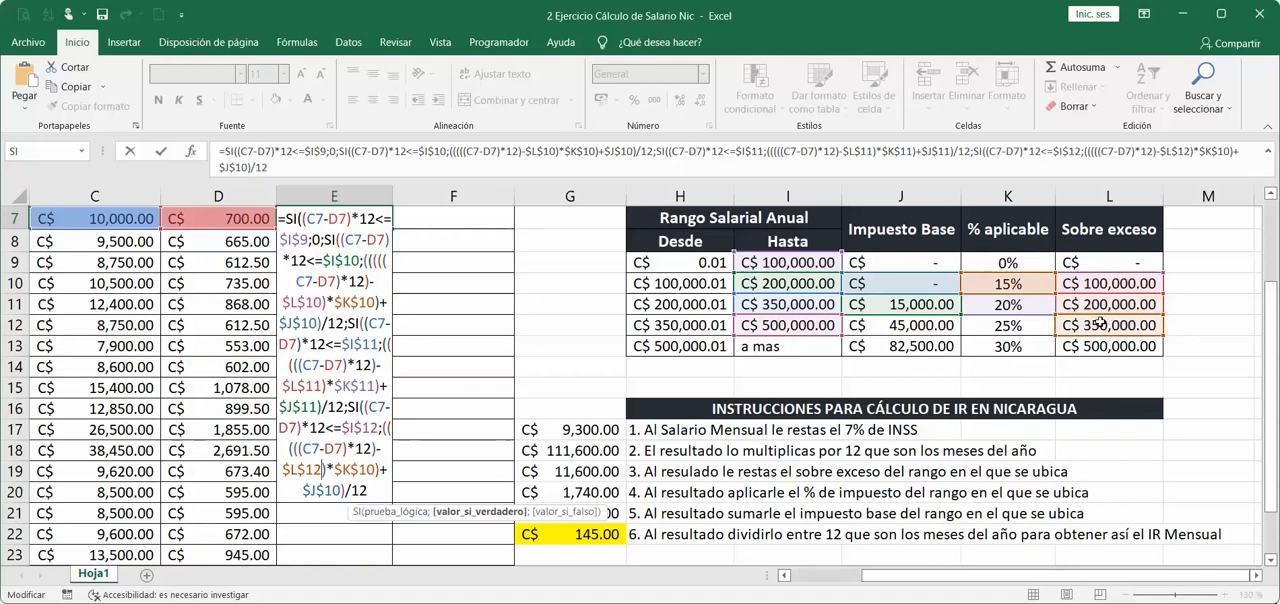
pyautogui.click(374, 469)
pyautogui.press('BackSpace')
pyautogui.write('2')
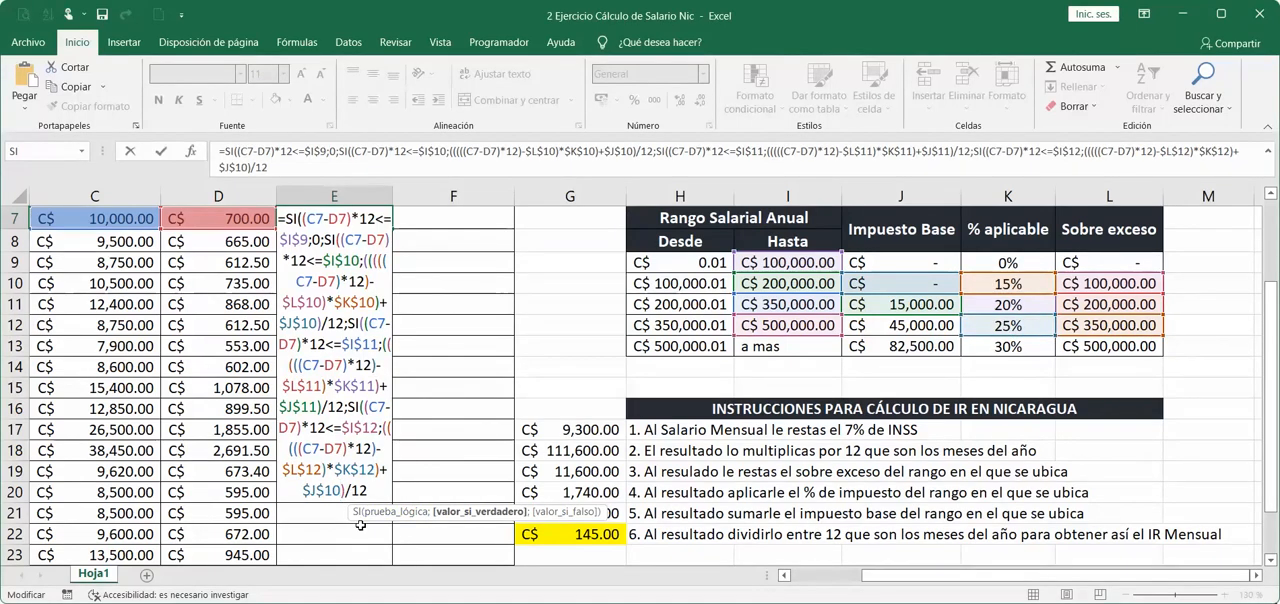
pyautogui.press('BackSpace')
pyautogui.write('2')
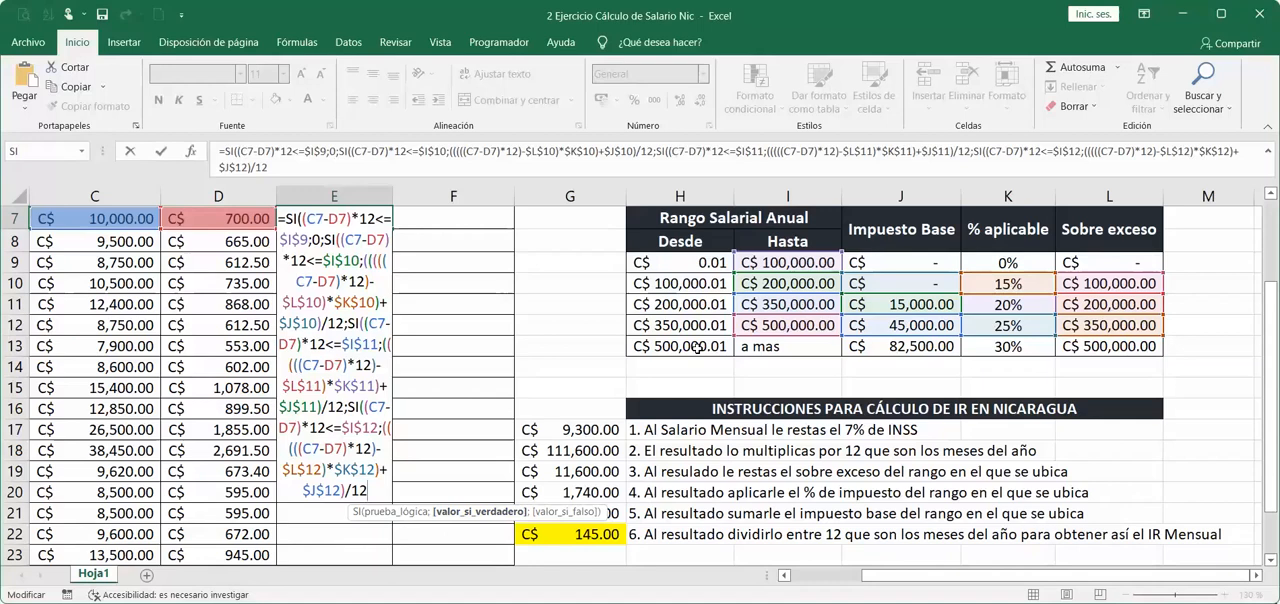
# Add a semicolon after the fourth SI's calculation and nest a fifth SI with the logical test (C7-D7)*12>=$H$13.
pyautogui.write(';')
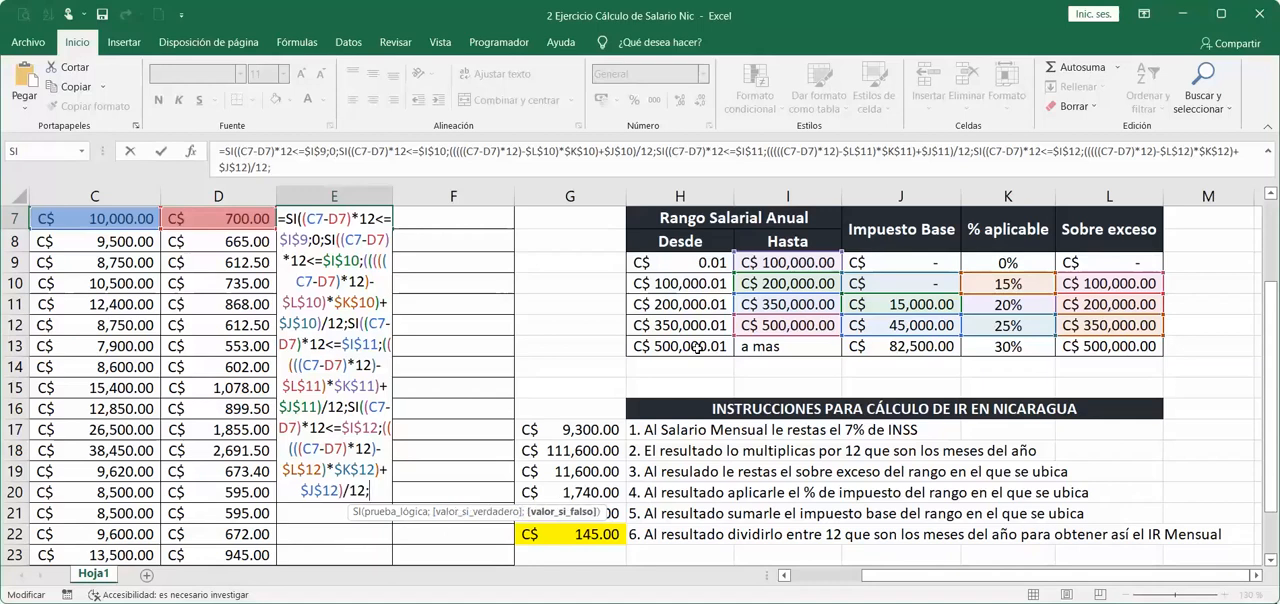
pyautogui.write('SI((C7')
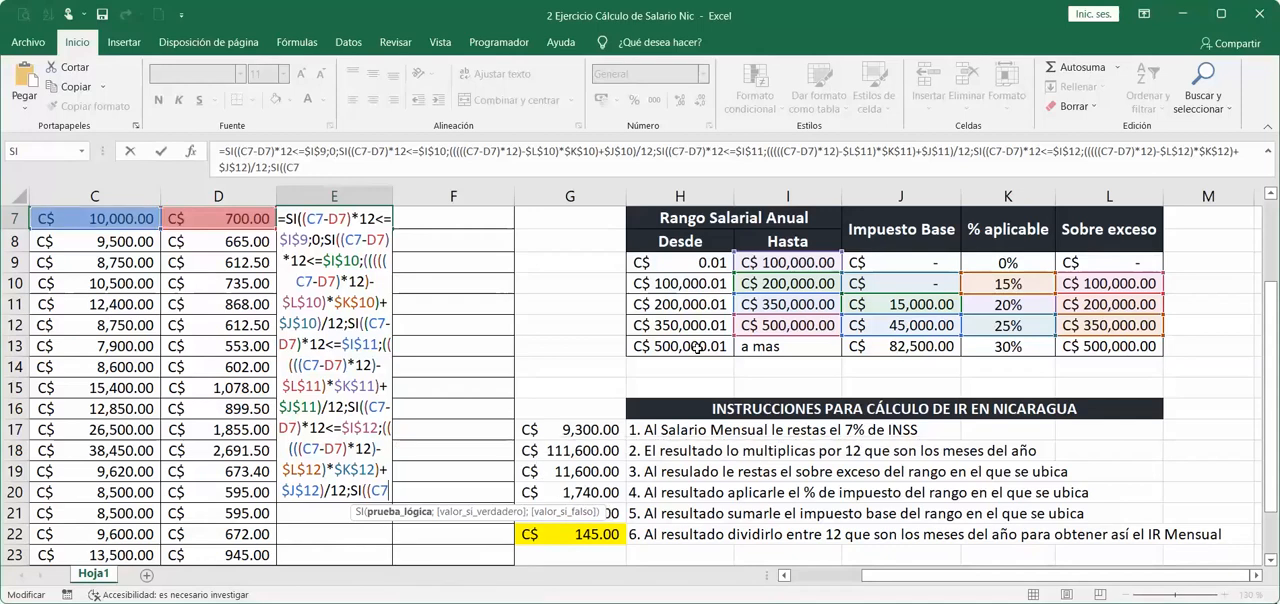
pyautogui.write('-D7)*')
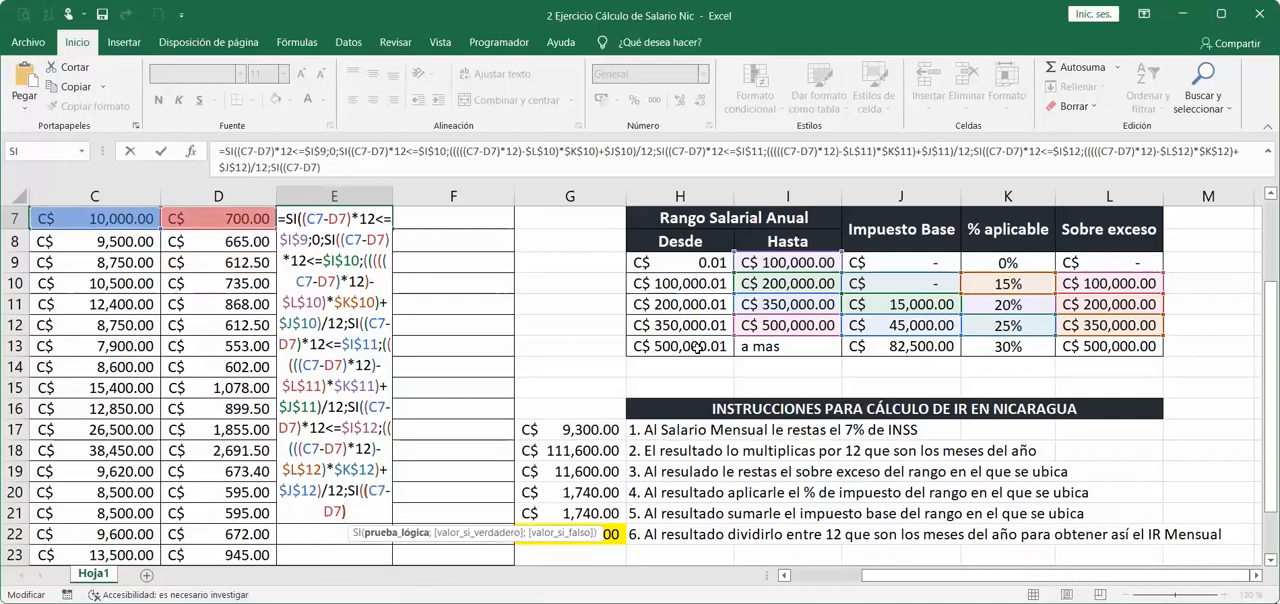
pyautogui.write('12>=')
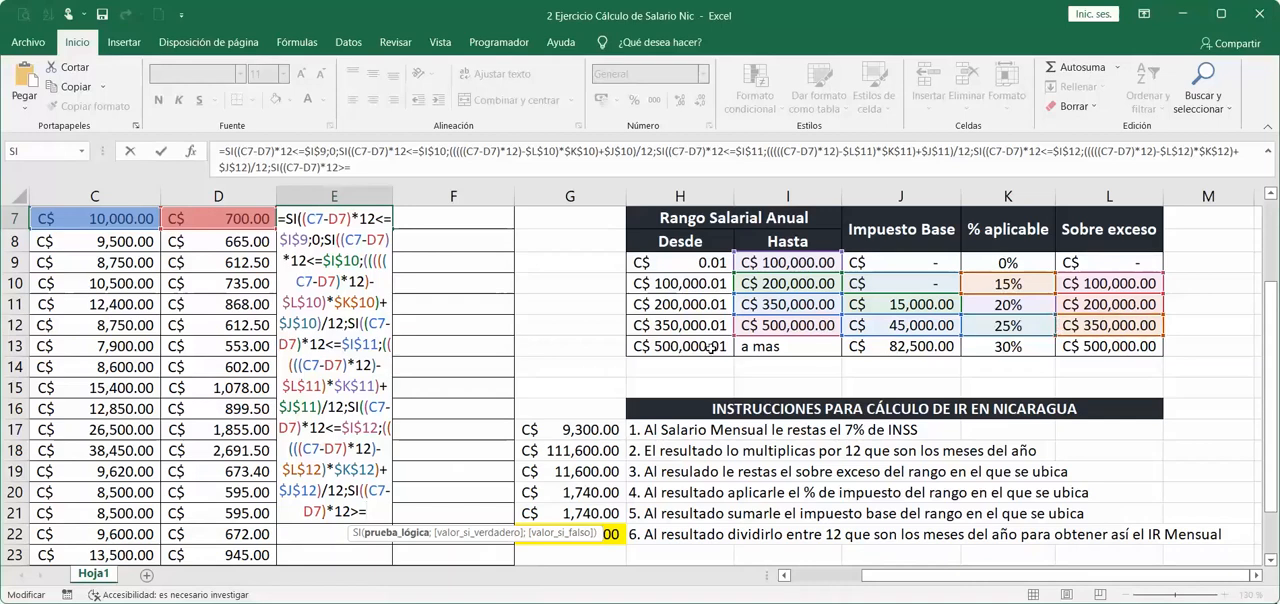
pyautogui.click(713, 346)
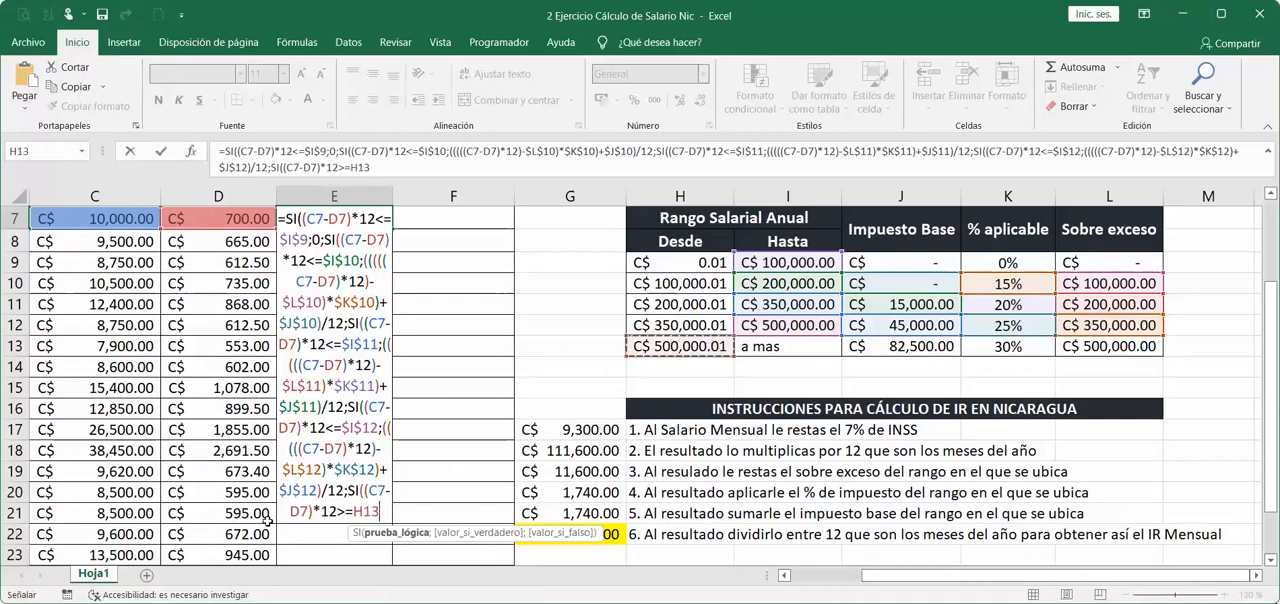
pyautogui.click(372, 513)
pyautogui.press('F4')
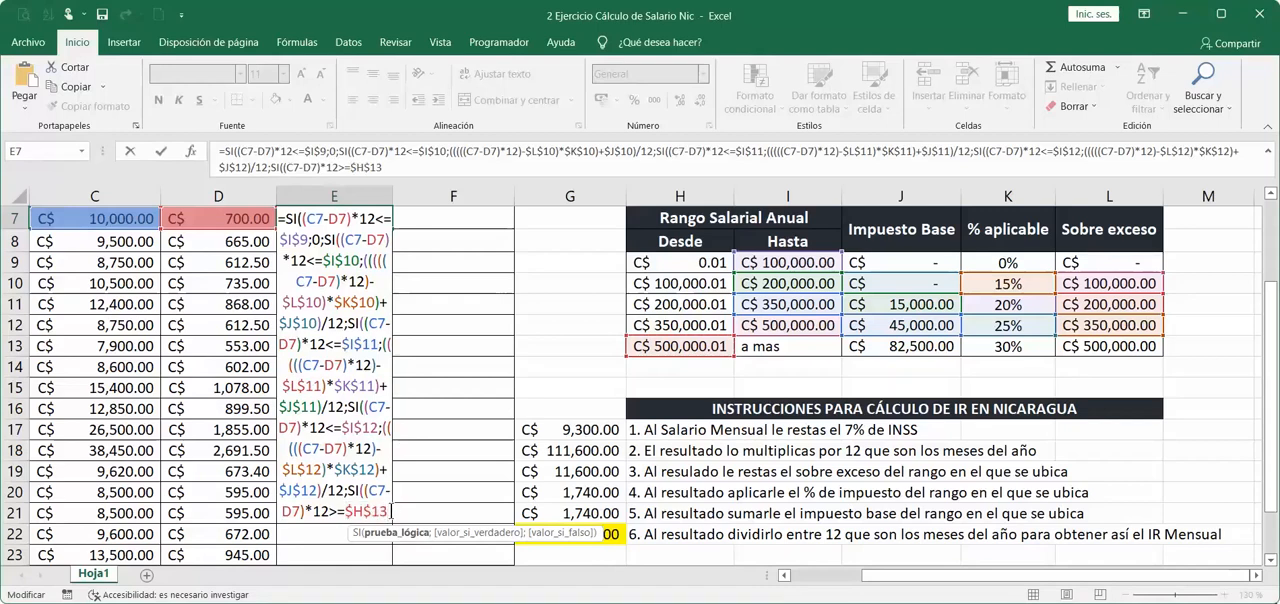
pyautogui.write(';')
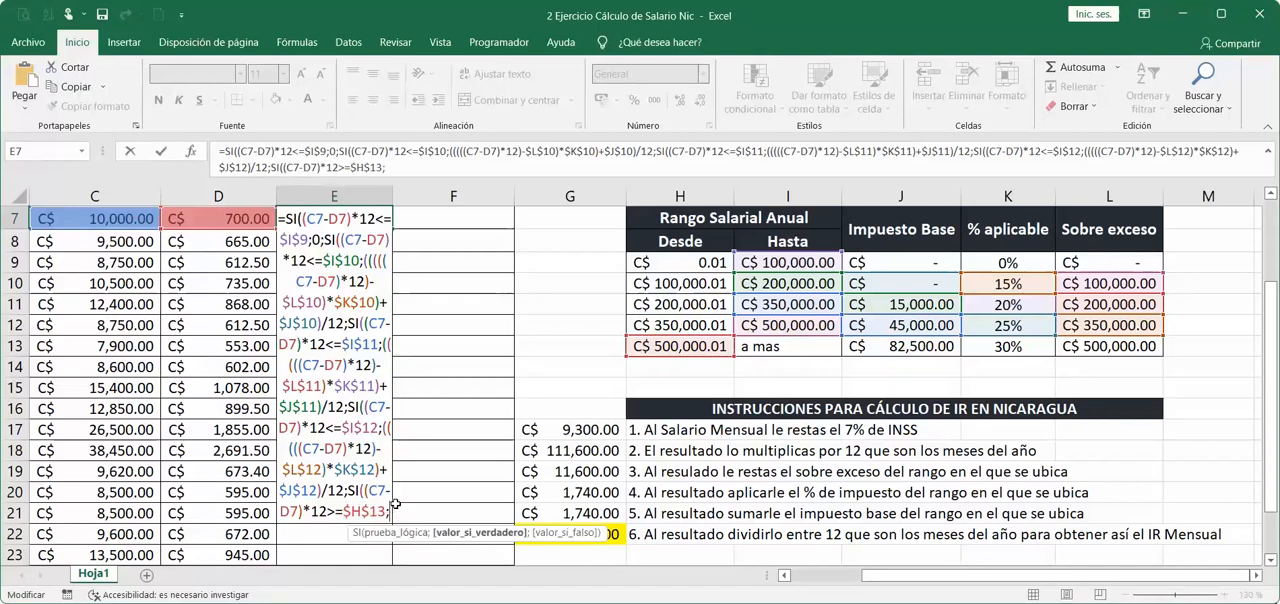
pyautogui.write('(((((')
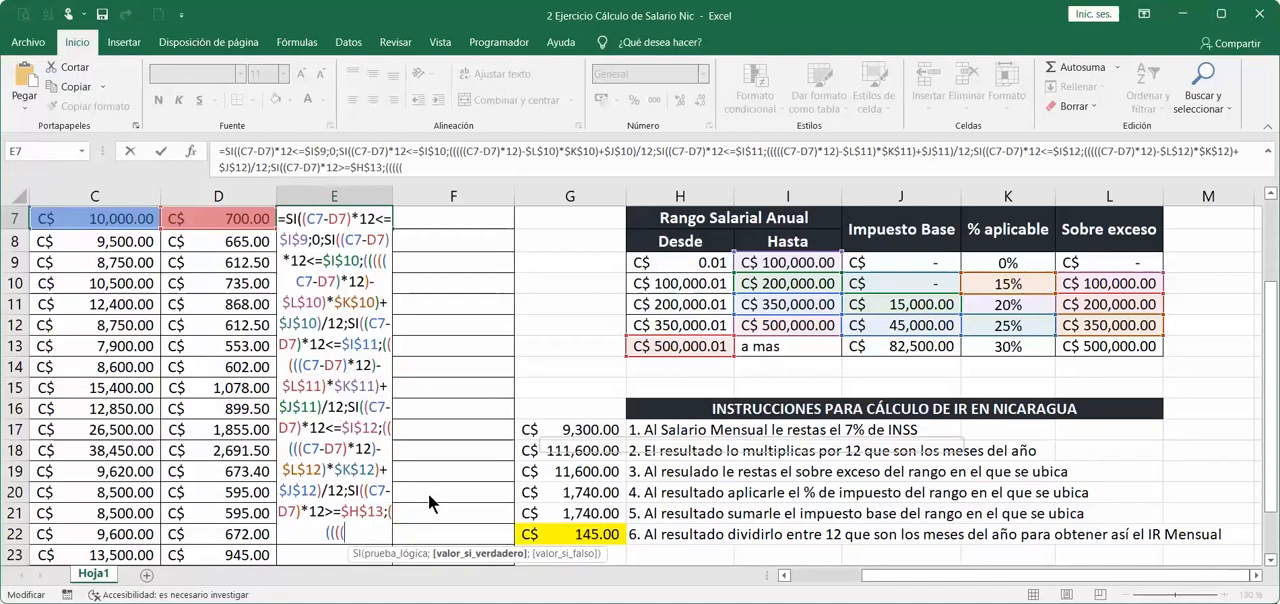
pyautogui.write('C7')
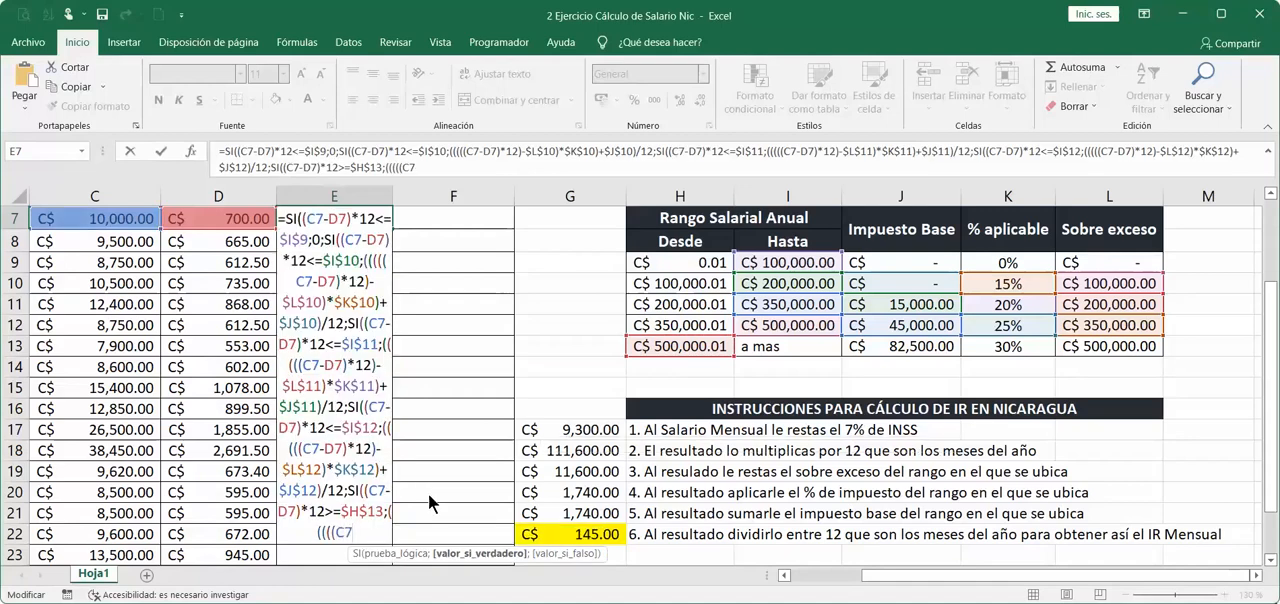
pyautogui.write('-D7)*')
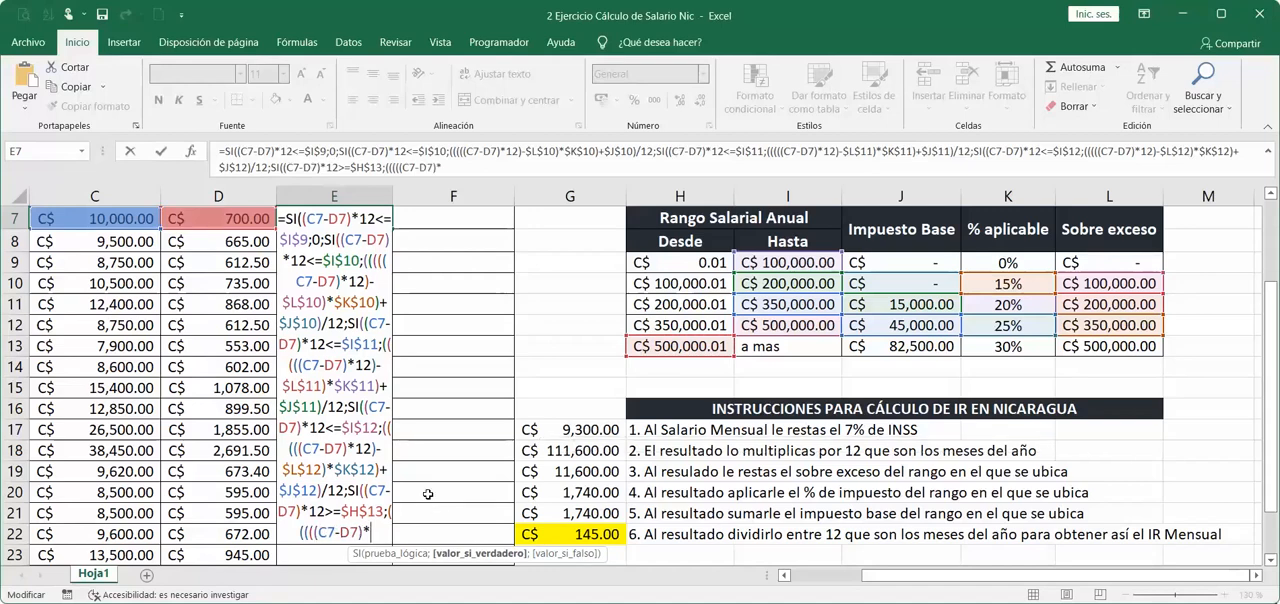
pyautogui.write('12)-')
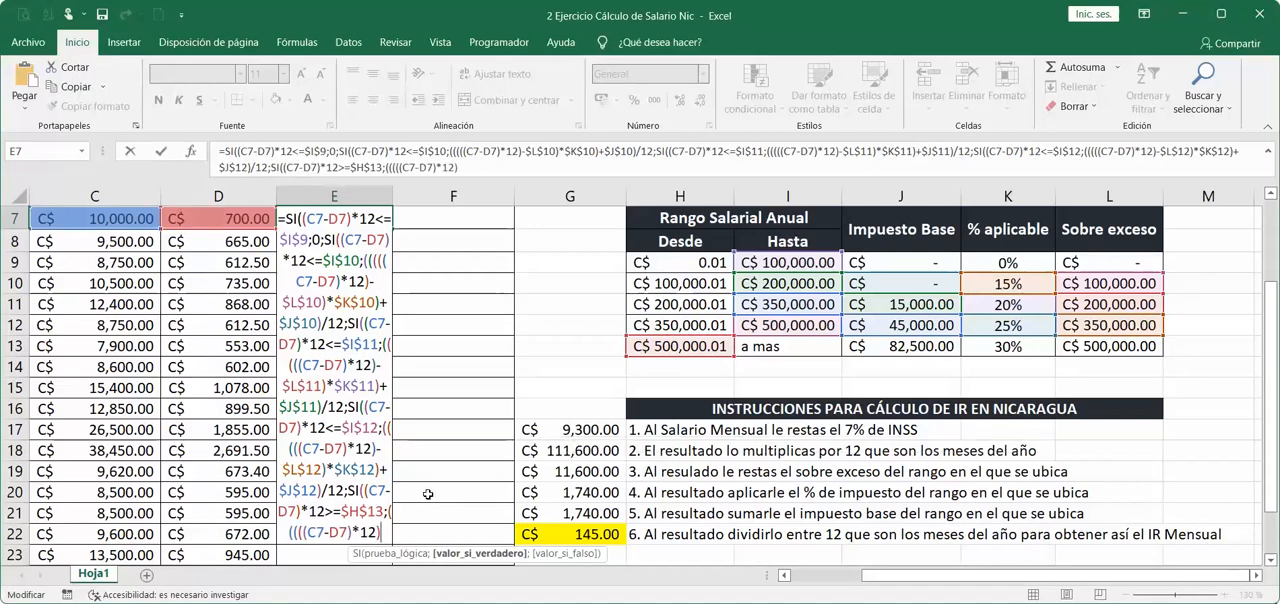
# Begin the fifth SI's value if true by subtracting the excess threshold from annual net pay: (((((C7-D7)*12)-$L$13)*.
pyautogui.click(1135, 343)
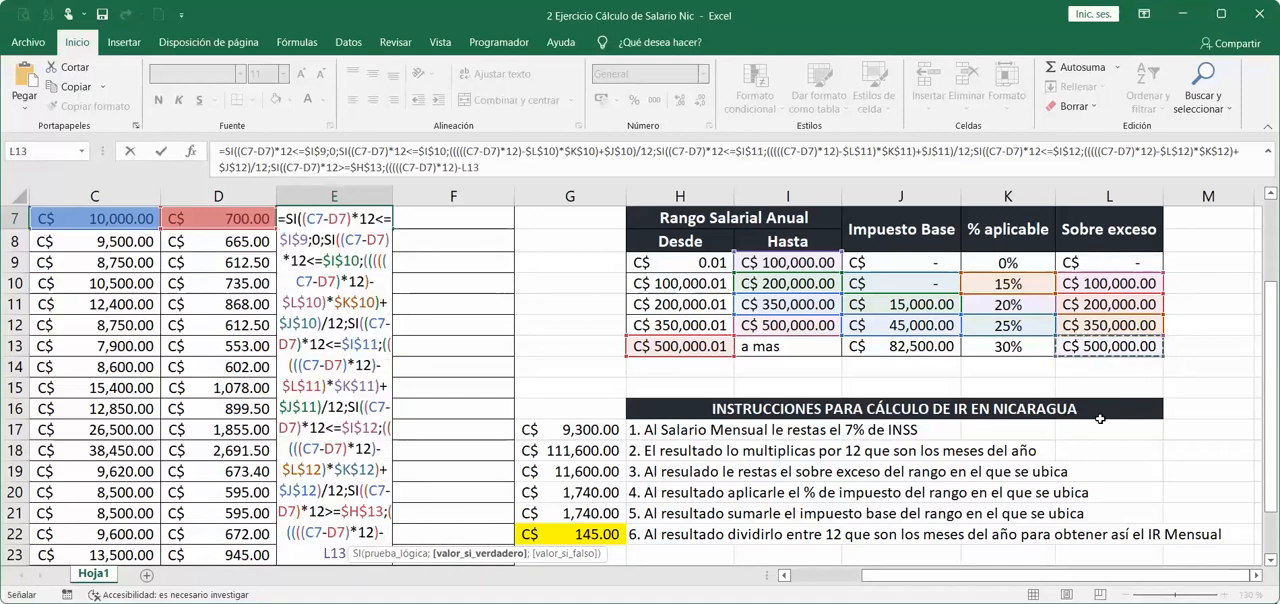
pyautogui.press('F4')
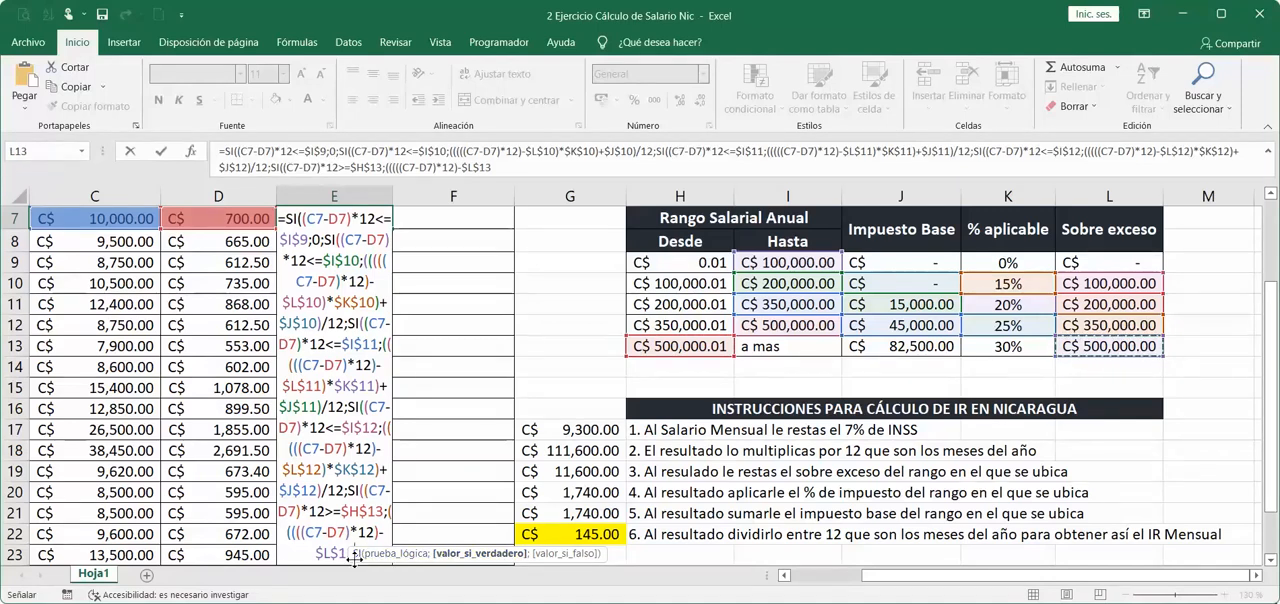
pyautogui.click(390, 555)
pyautogui.write(')*')
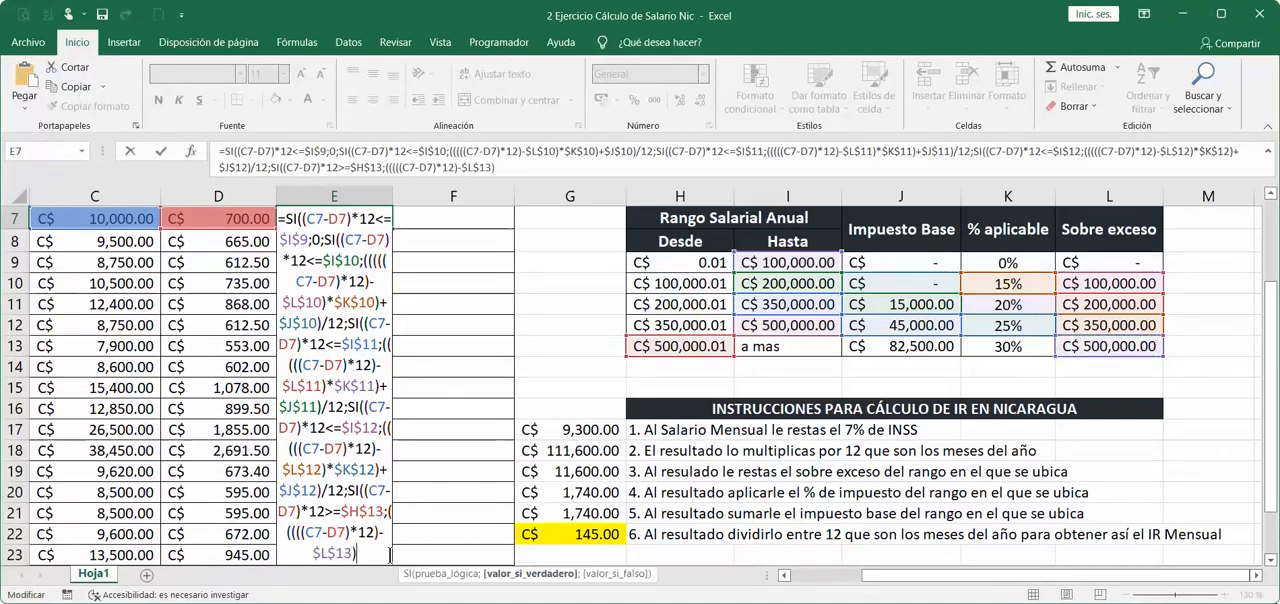
# Complete the fifth SI's value if true with the rate, base tax and monthly division: $K$13)+$J$13)/12.
pyautogui.click(992, 348)
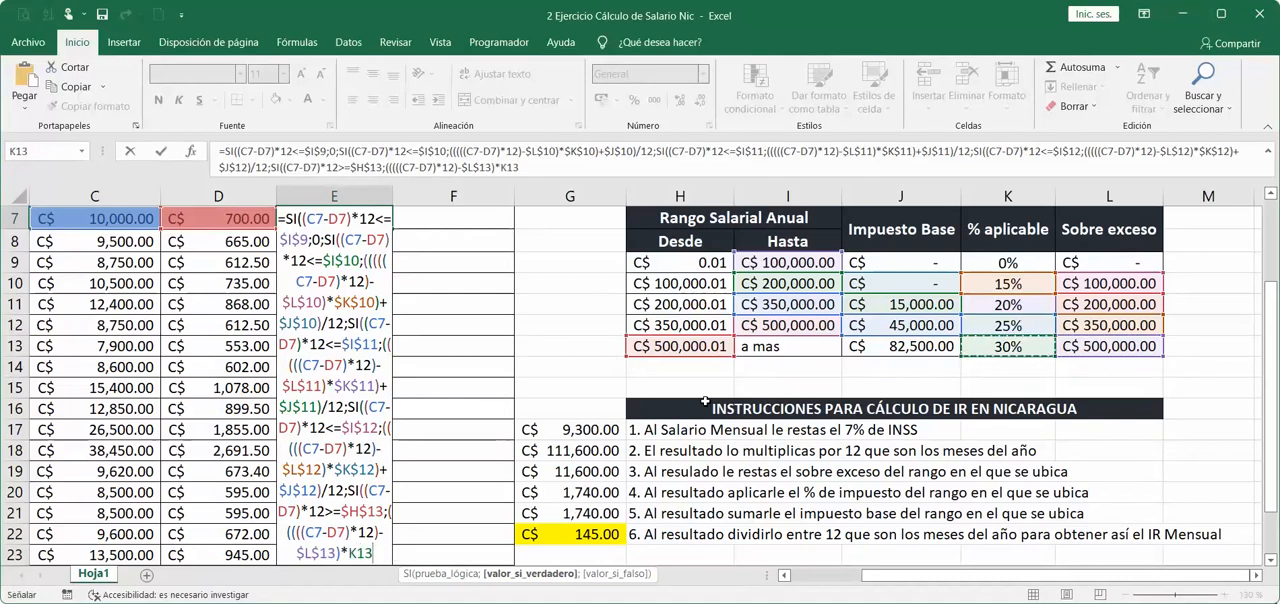
pyautogui.press('F4')
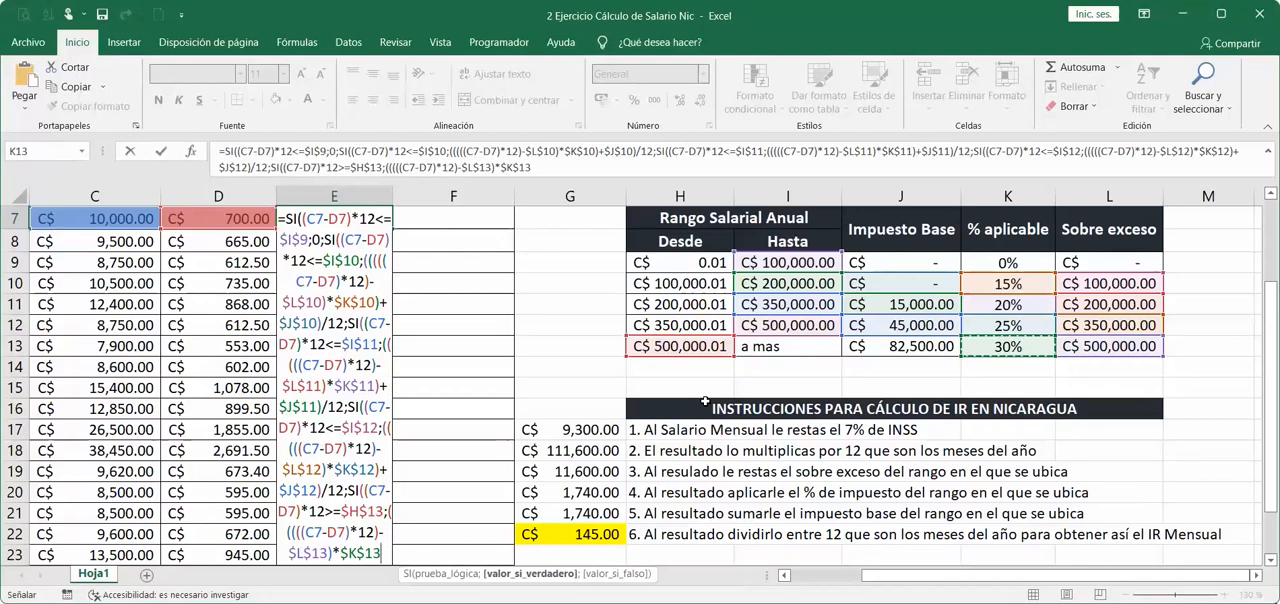
pyautogui.write(')')
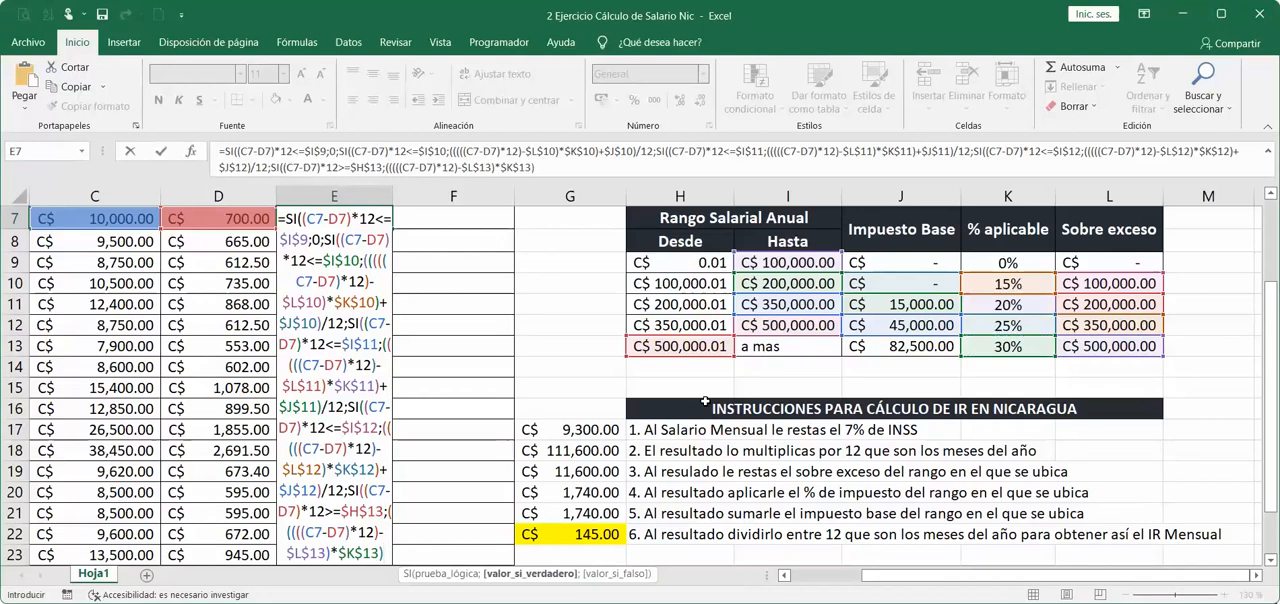
pyautogui.write('+')
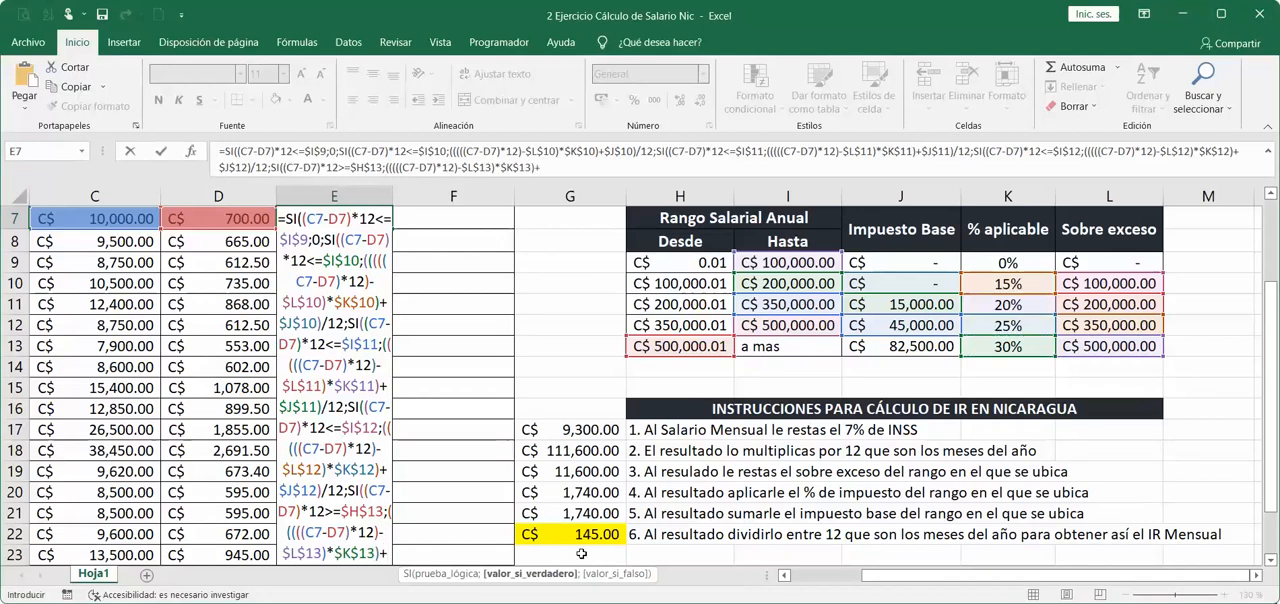
pyautogui.click(867, 341)
pyautogui.press('F4')
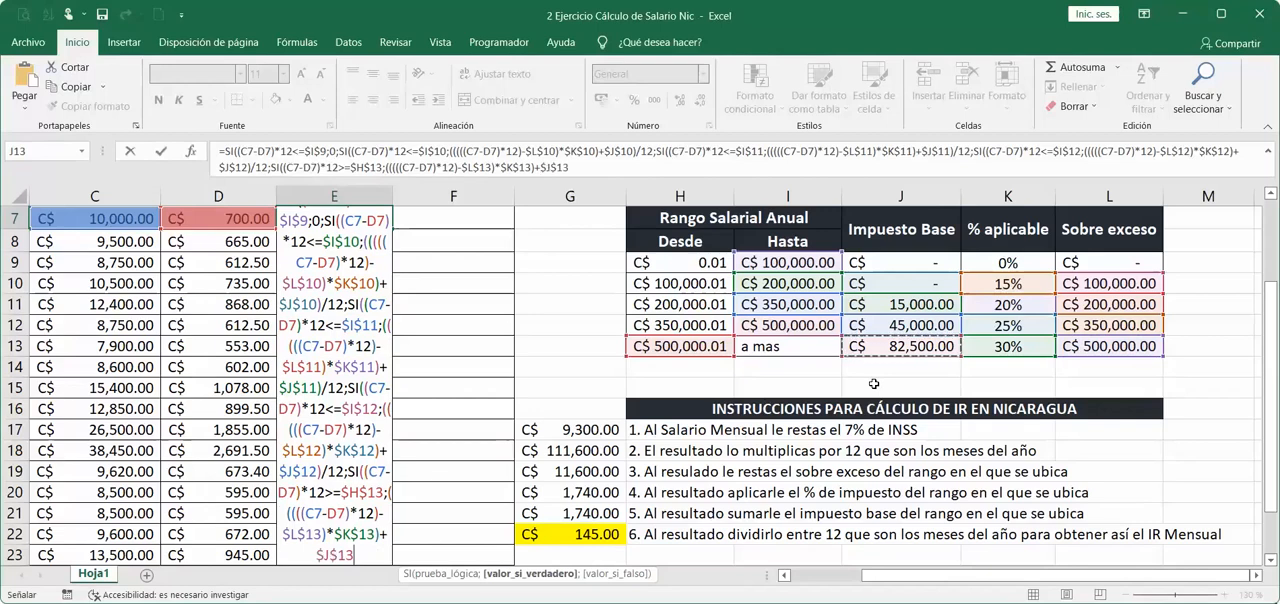
pyautogui.write('/12')
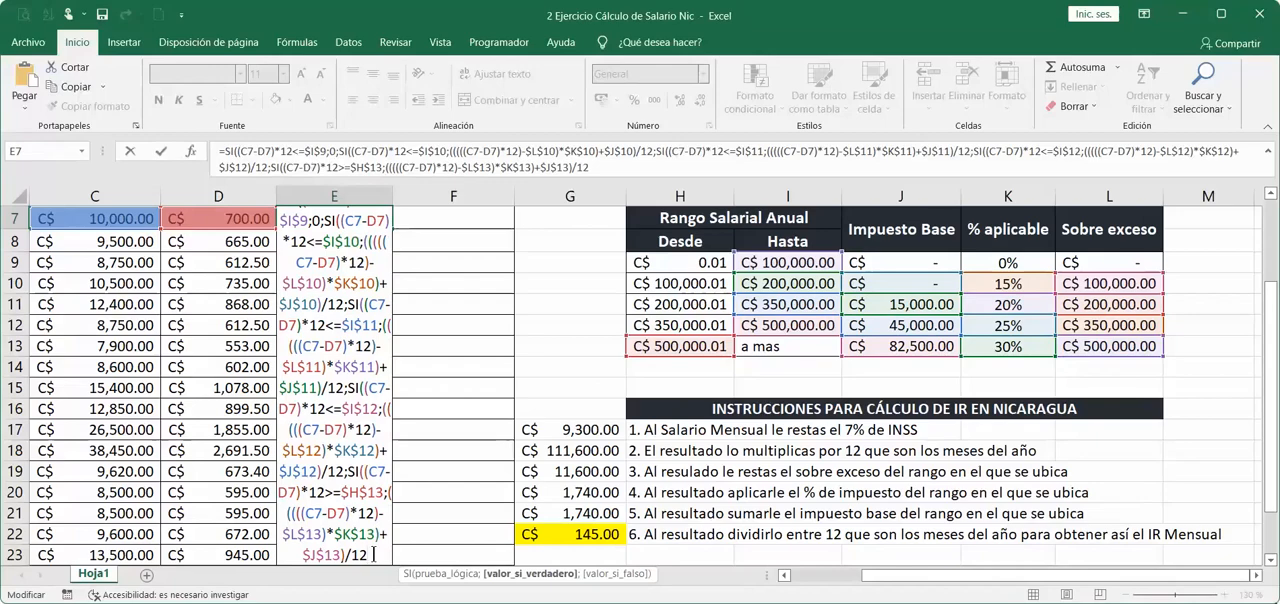
# Close all five nested SI functions with five closing parentheses at the end of the formula.
pyautogui.scroll(-1, 373, 540)
pyautogui.scroll(1, 385, 320)
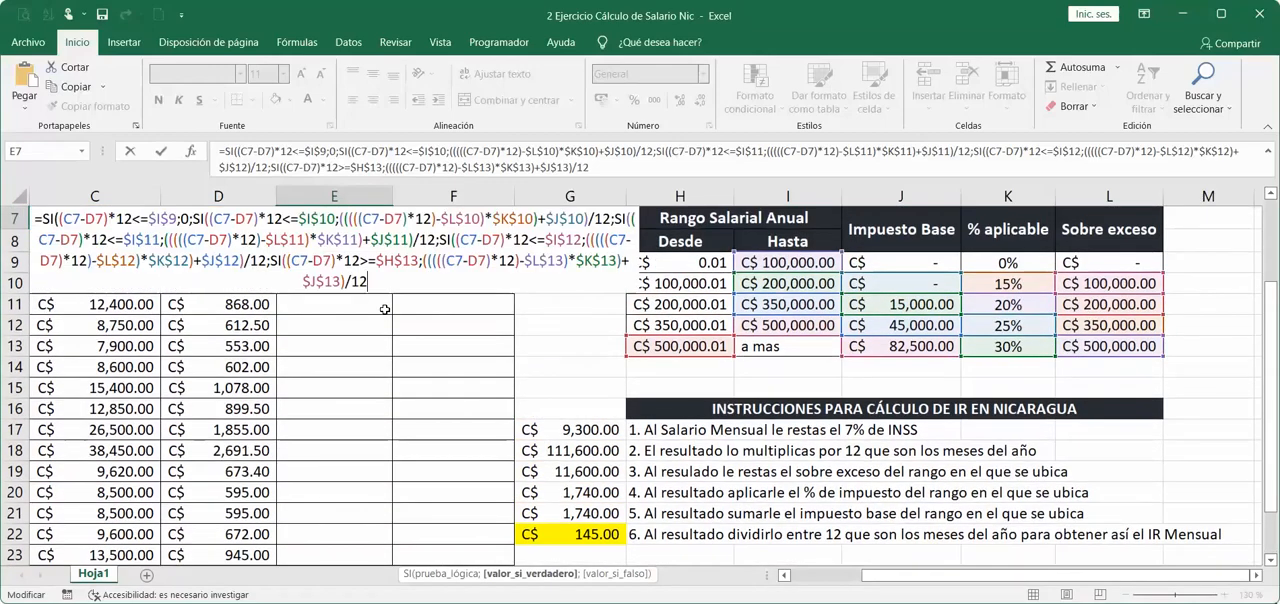
pyautogui.write(')')
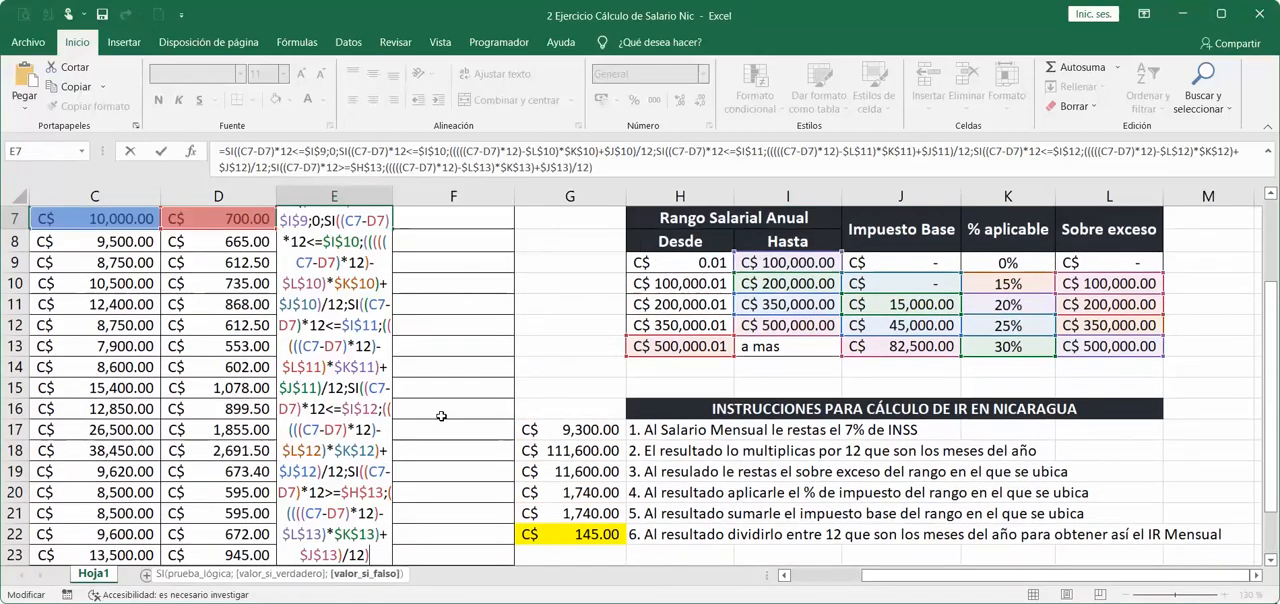
pyautogui.write(')))')
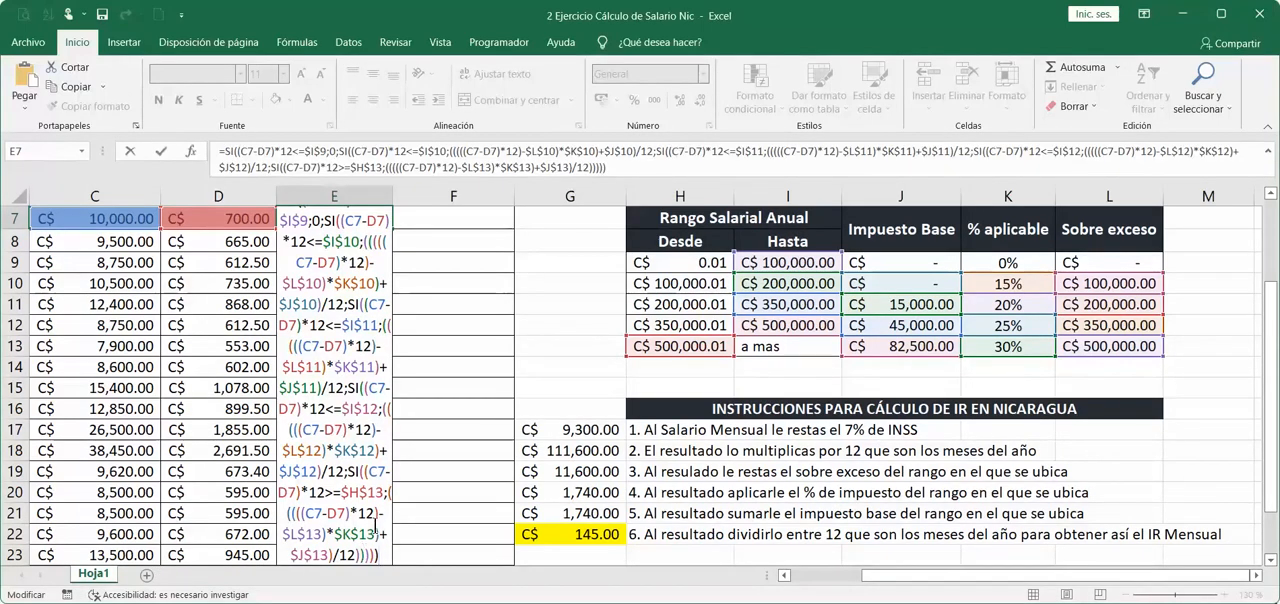
# Check each nested SI function in the formula against the closing parentheses at its end.
pyautogui.click(342, 471)
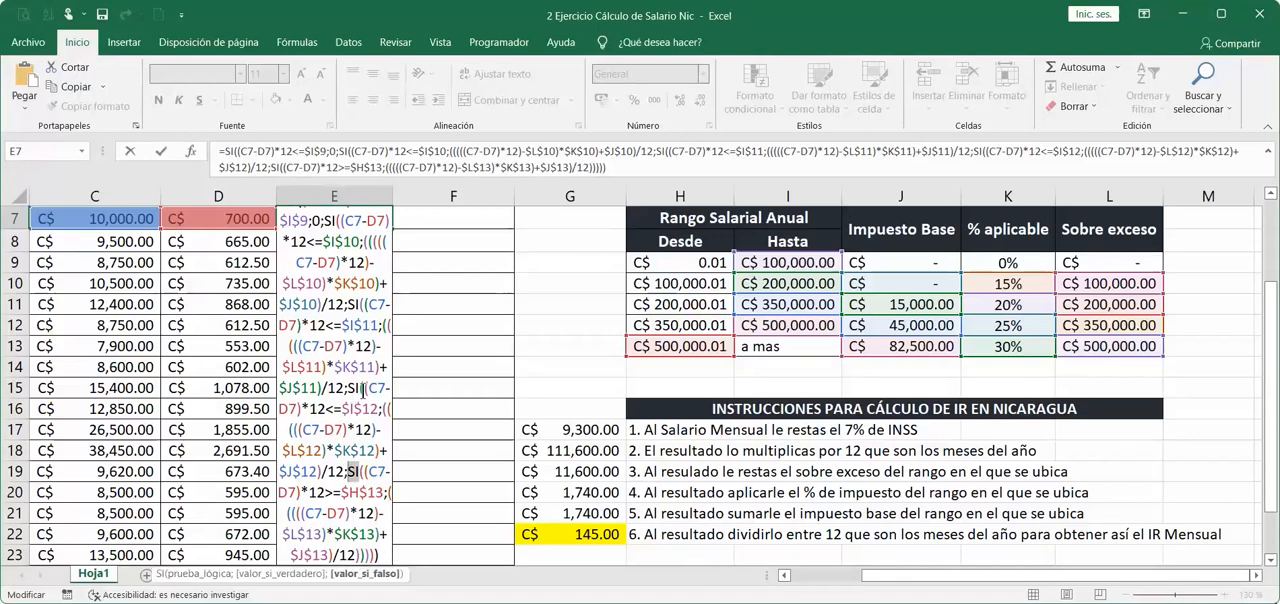
pyautogui.click(348, 389)
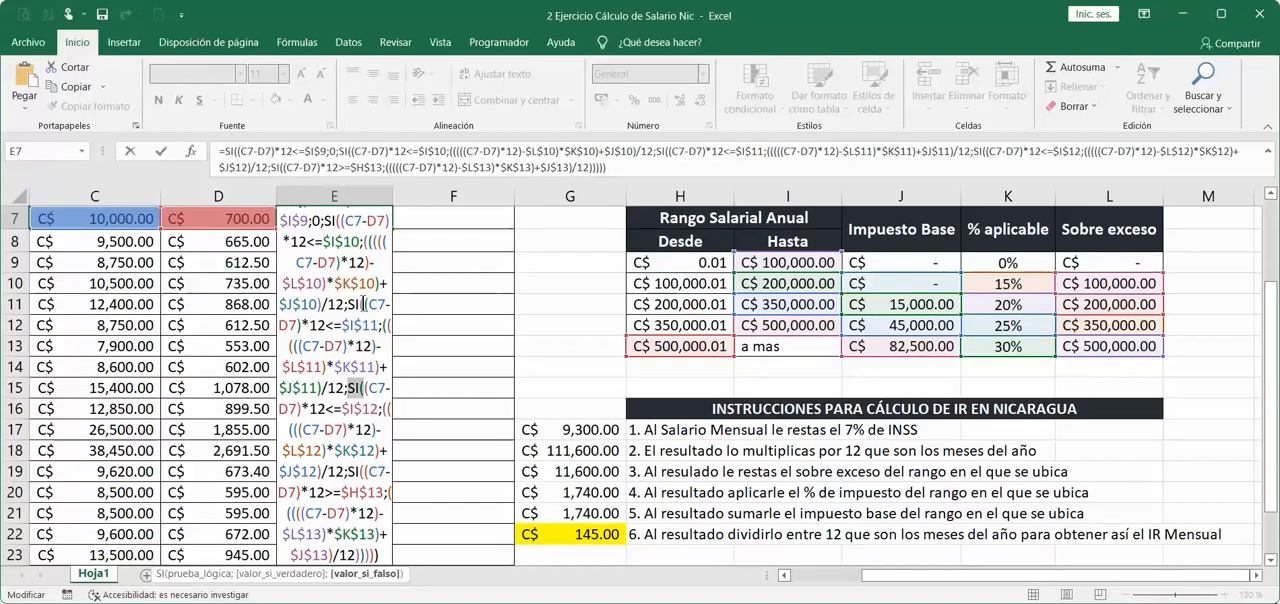
pyautogui.click(352, 304)
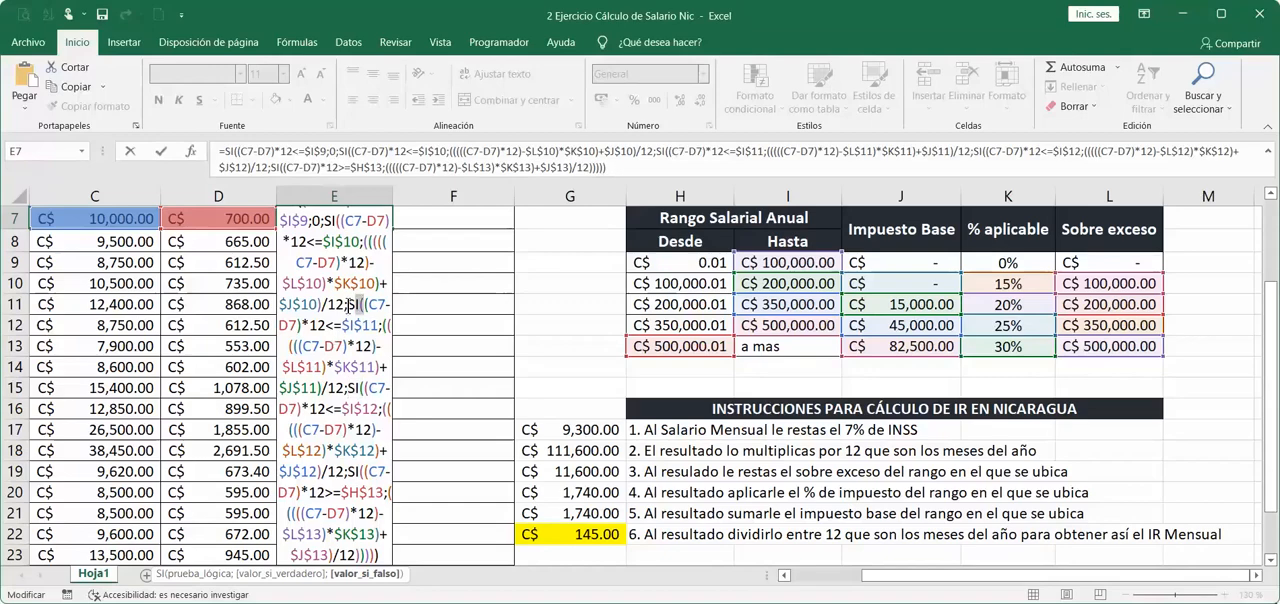
pyautogui.click(338, 221)
pyautogui.scroll(1, 332, 255)
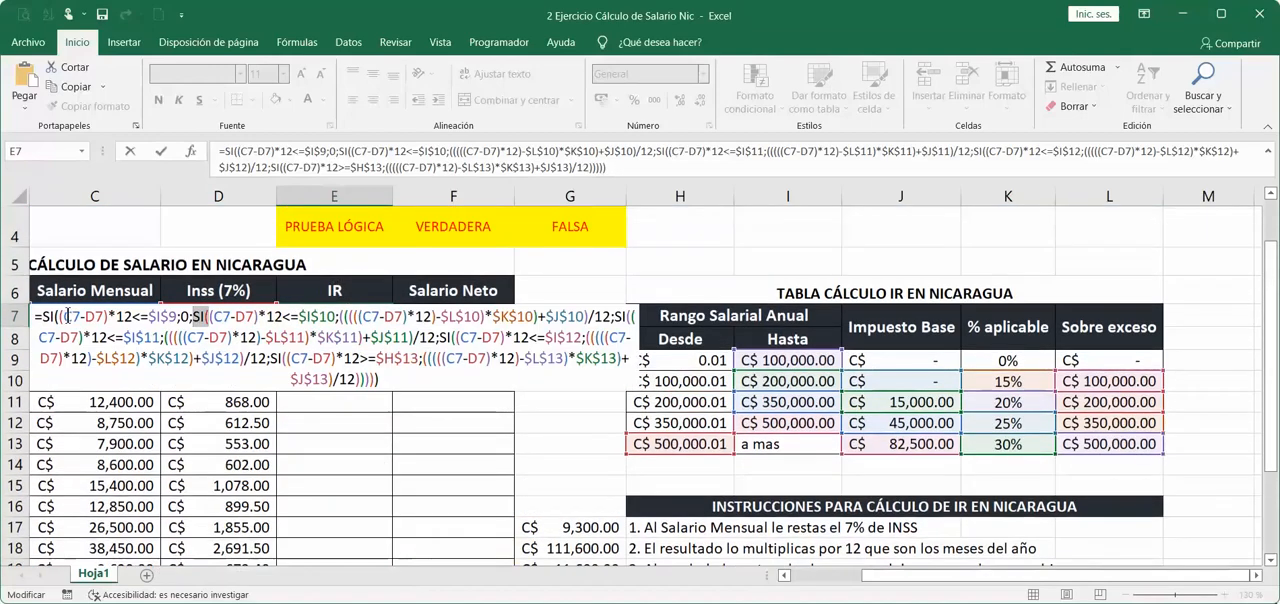
pyautogui.click(48, 316)
pyautogui.click(384, 379)
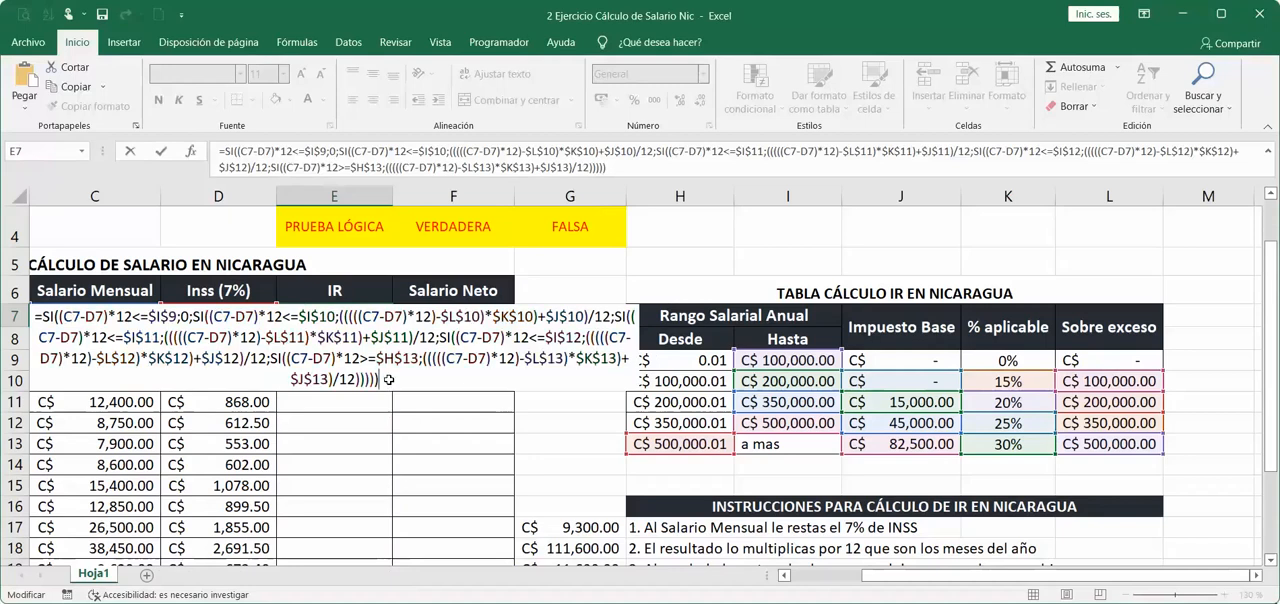
# Confirm the nested SI formula in E7 and apply the accounting number format to the cell.
pyautogui.hotkey('ctrl', 'Return')
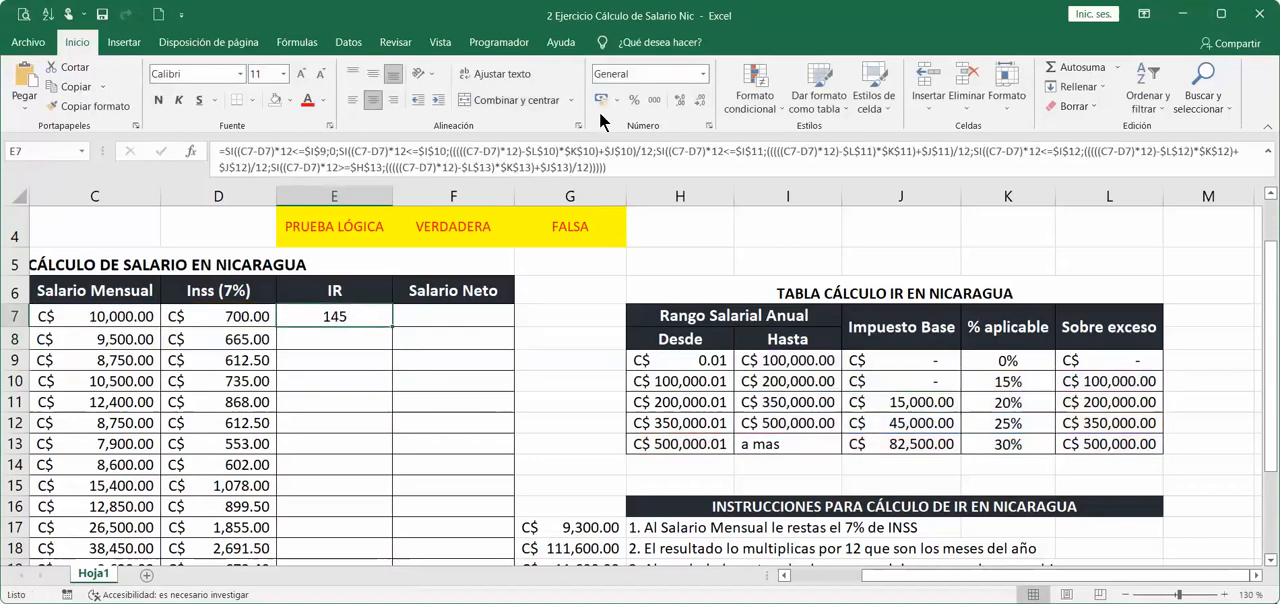
pyautogui.click(601, 99)
# Set the monthly salary in C7 to 8600 to test the exempt IR bracket.
pyautogui.click(126, 315)
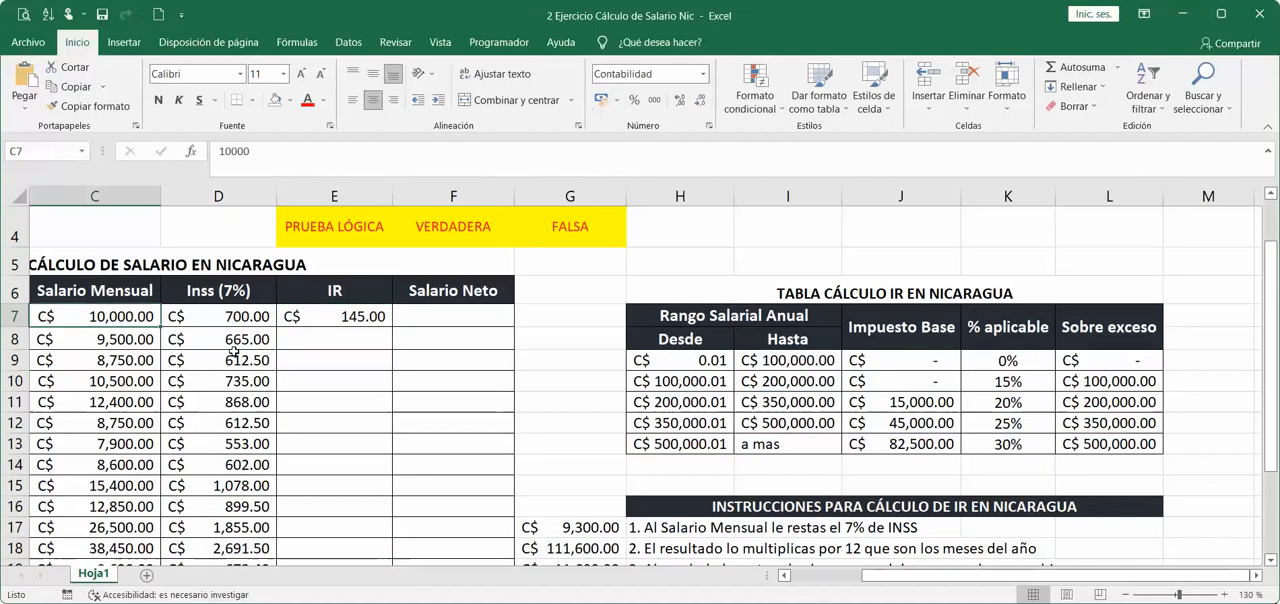
pyautogui.write('8600')
pyautogui.press('Return')
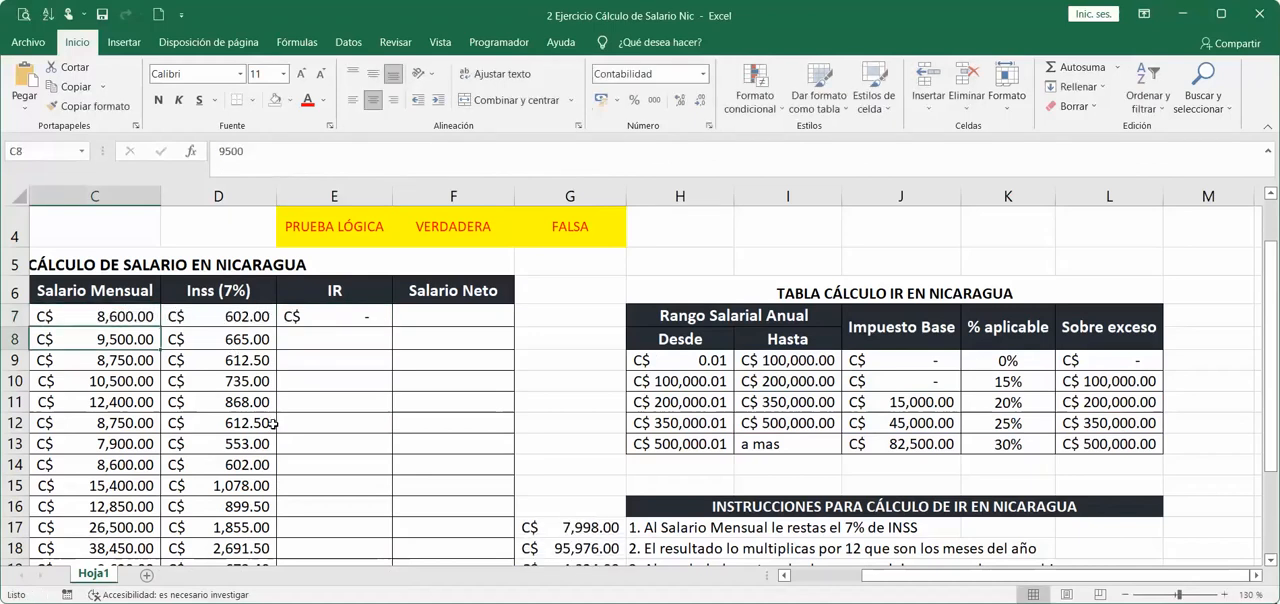
# Fill the IR formula from E7 down the column through E26.
pyautogui.click(348, 318)
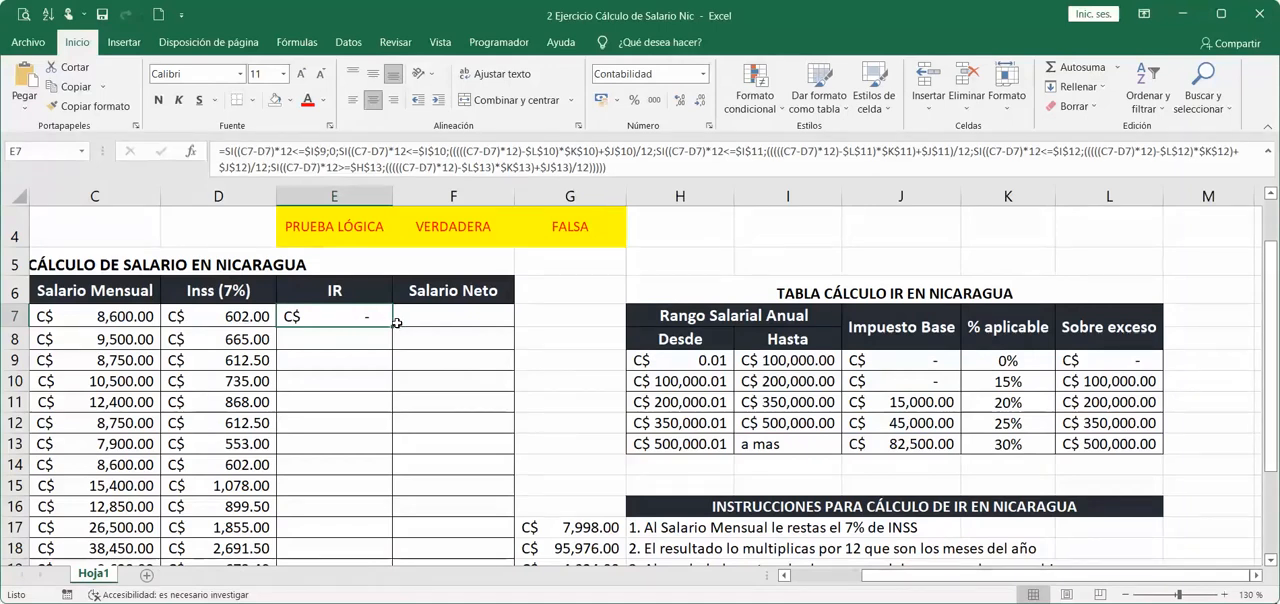
pyautogui.doubleClick(394, 324)
# Examine the calculated IR amounts down column E, comparing salary, INSS and IR in rows 17 and 18.
pyautogui.click(356, 386)
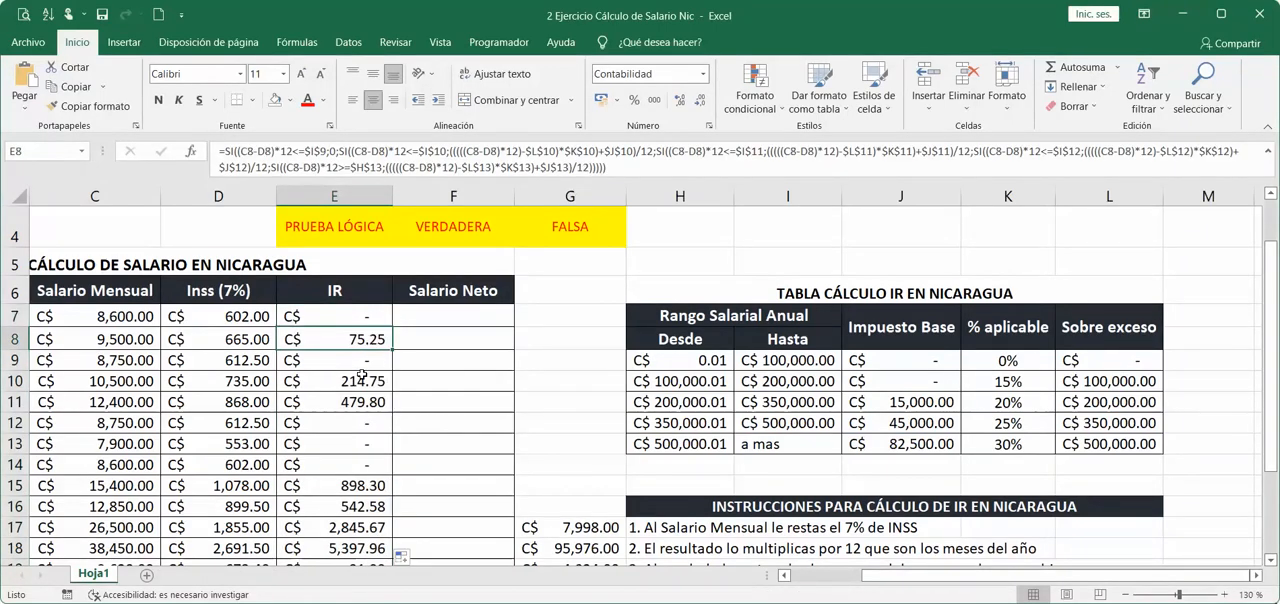
pyautogui.click(355, 402)
pyautogui.click(341, 468)
pyautogui.click(341, 506)
pyautogui.click(341, 527)
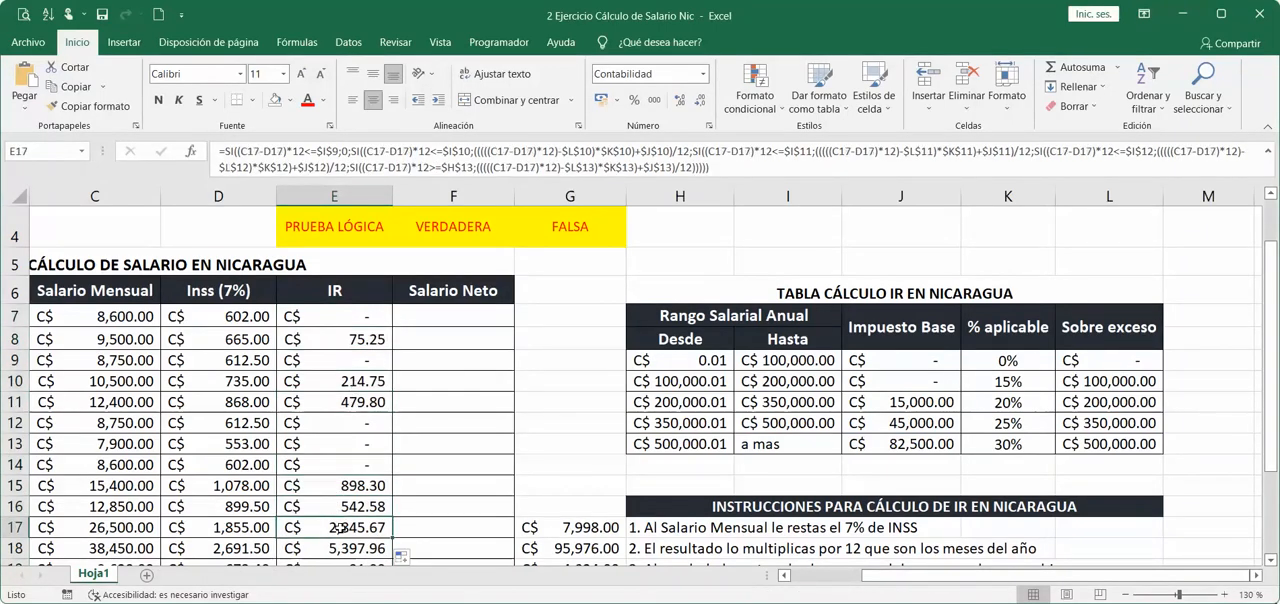
pyautogui.scroll(-1, 341, 527)
pyautogui.scroll(-2, 339, 524)
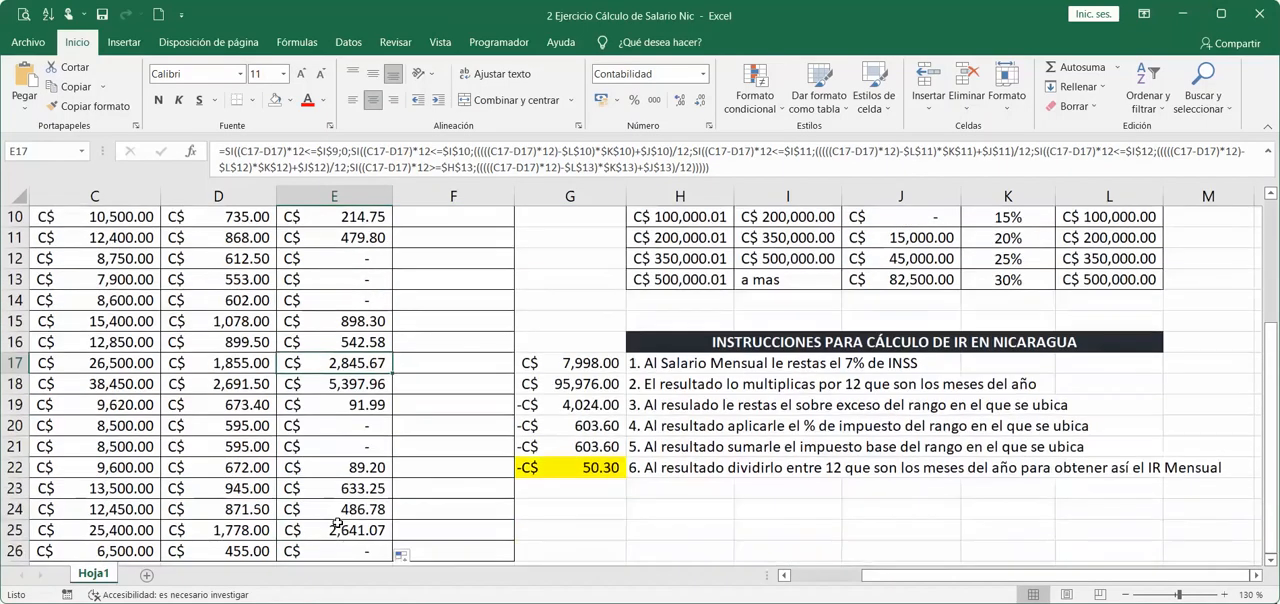
pyautogui.moveTo(138, 320); pyautogui.dragTo(340, 321)
pyautogui.click(345, 320)
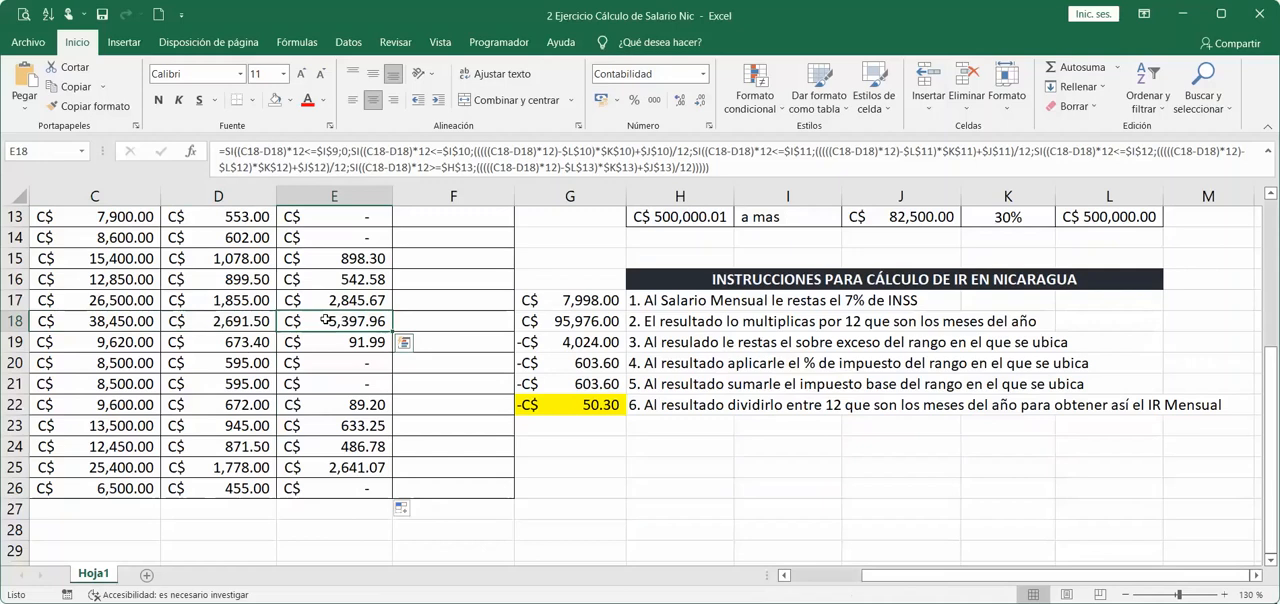
pyautogui.moveTo(140, 300); pyautogui.dragTo(335, 300)
pyautogui.click(340, 298)
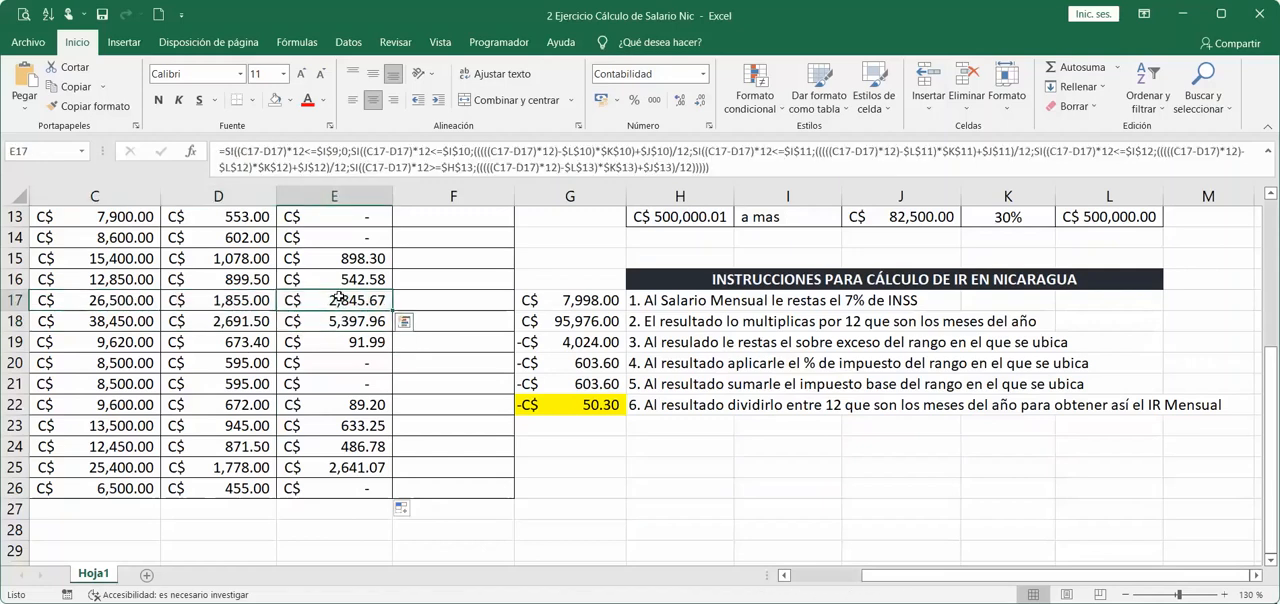
pyautogui.click(148, 323)
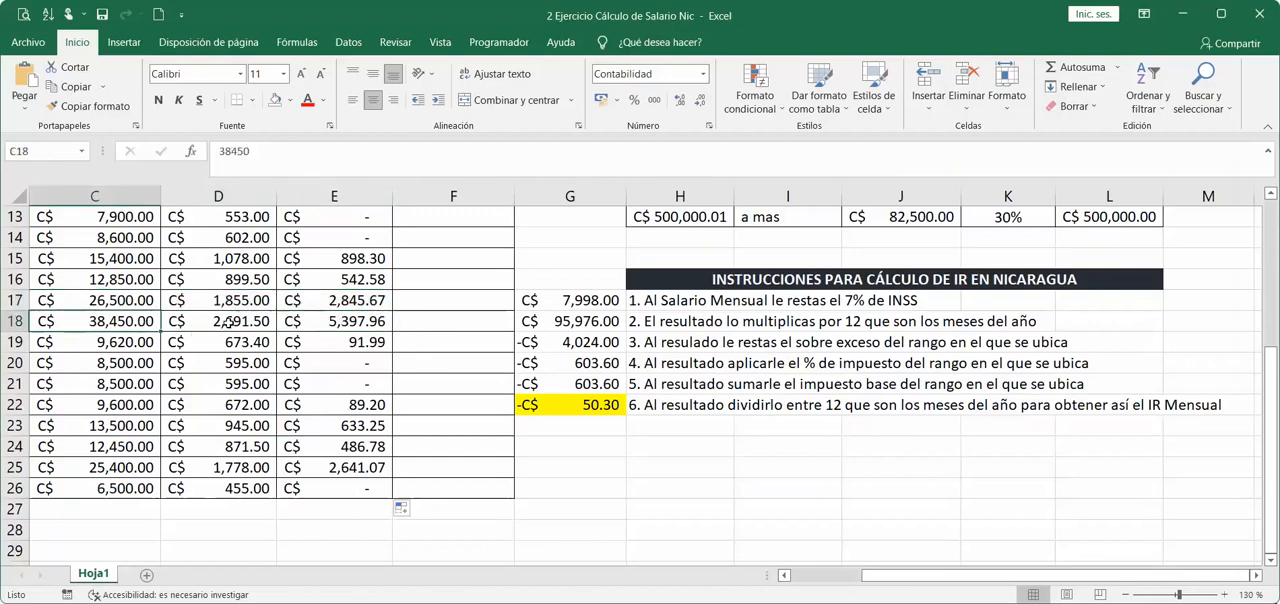